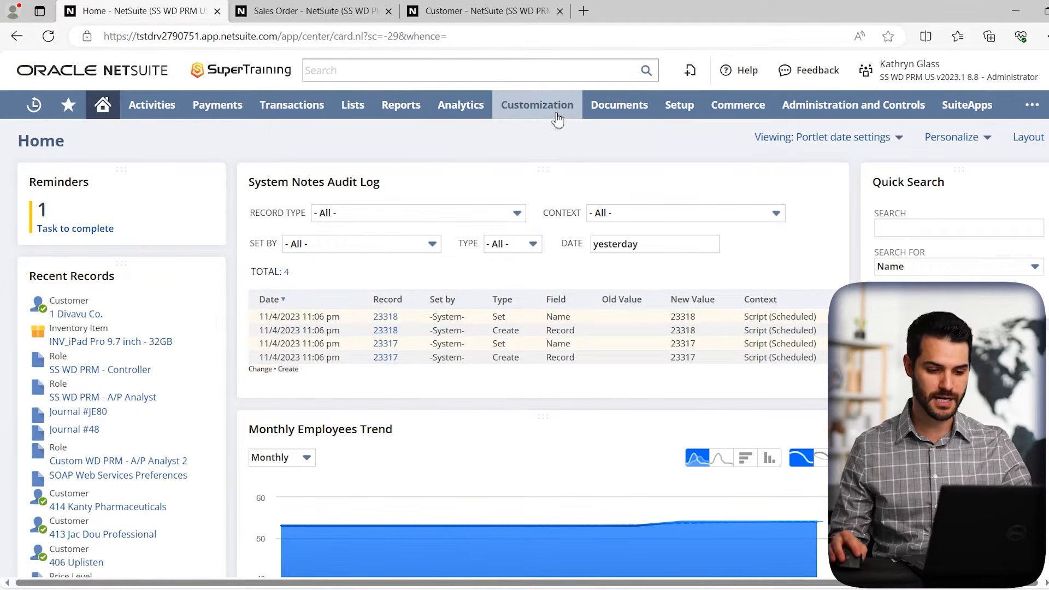
Start a blank new workflow, looking over the available workflow templates before returning to the empty form.
mouse_move(554, 110)
mouse_move(554, 252)
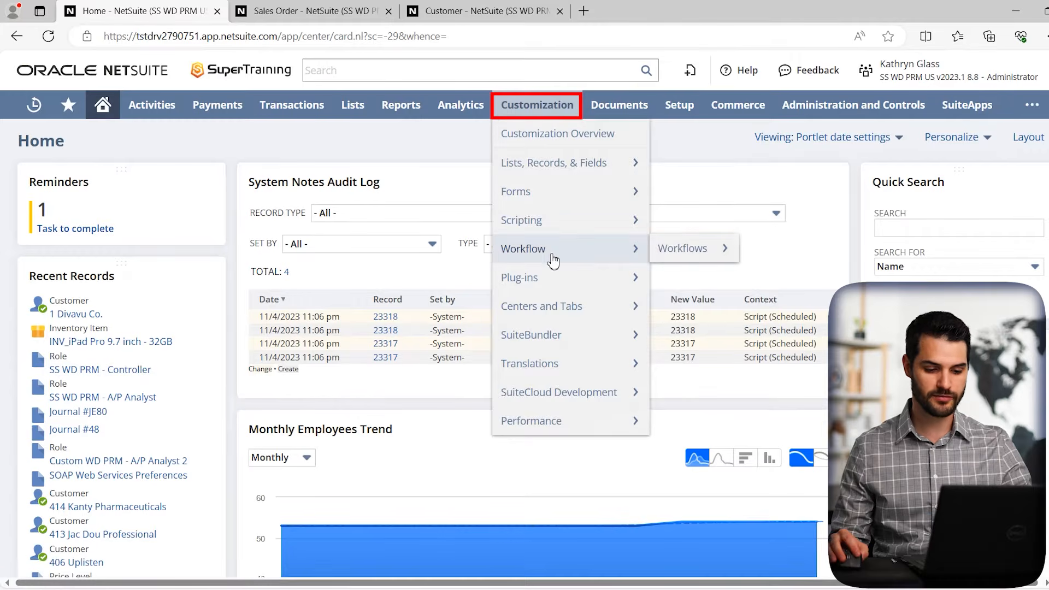
mouse_move(696, 253)
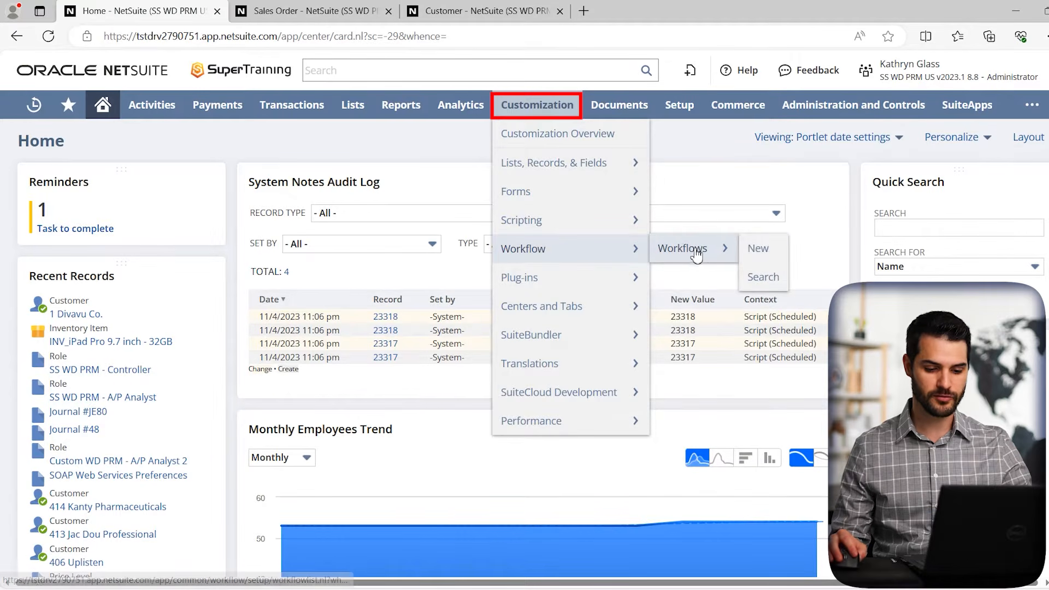
click(766, 250)
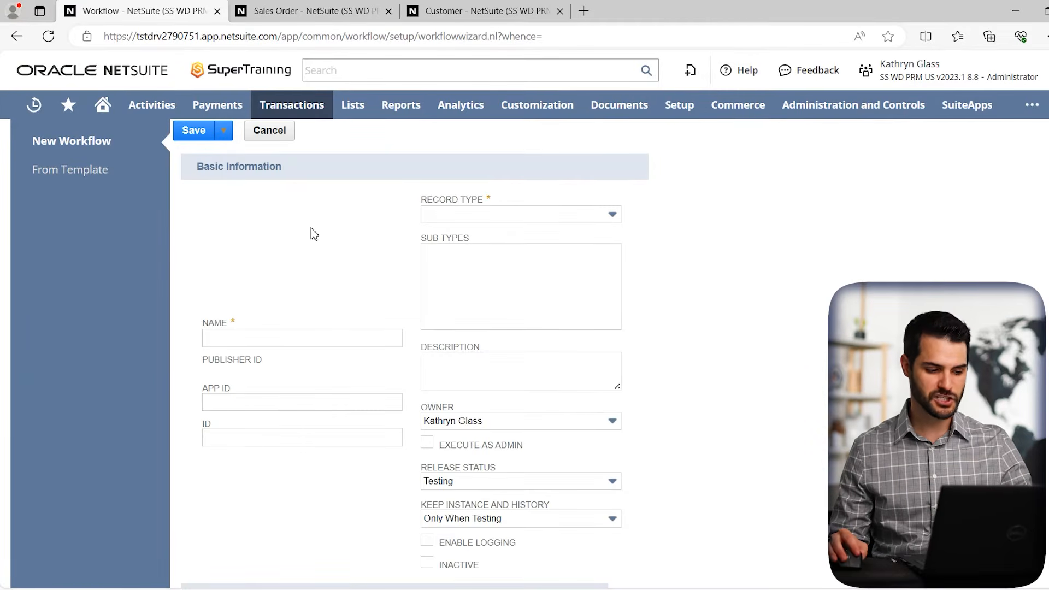
click(90, 180)
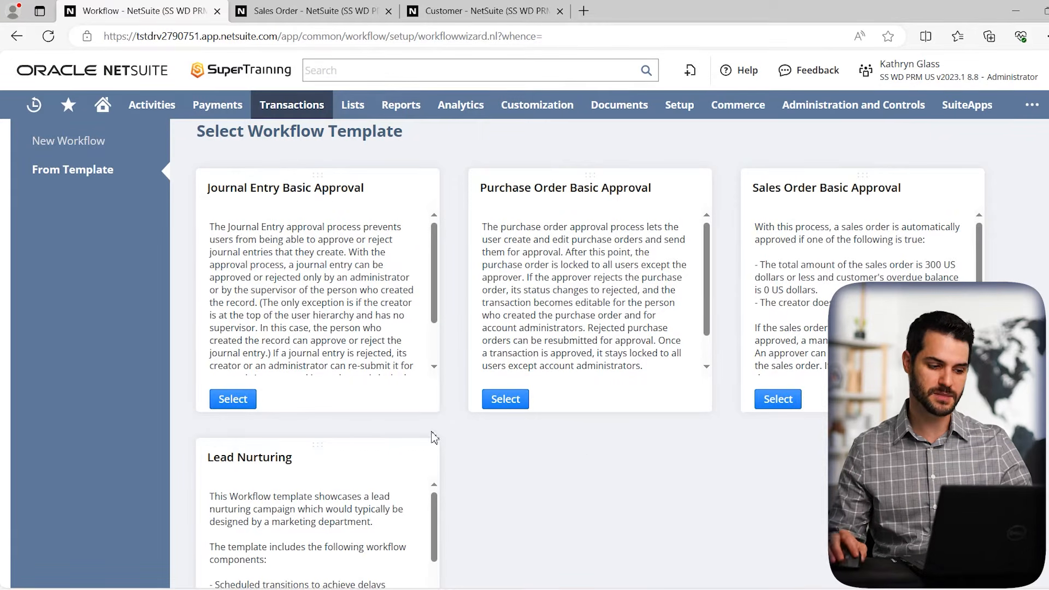
click(82, 144)
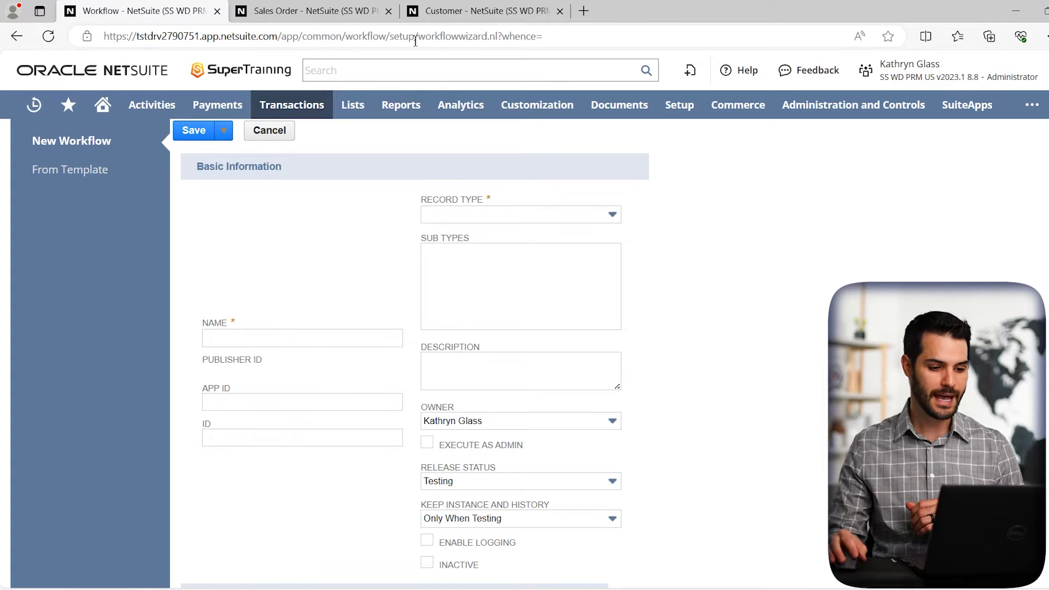
Check the preferred payment method in the details of the open Divavu Co. customer record.
click(453, 13)
click(266, 155)
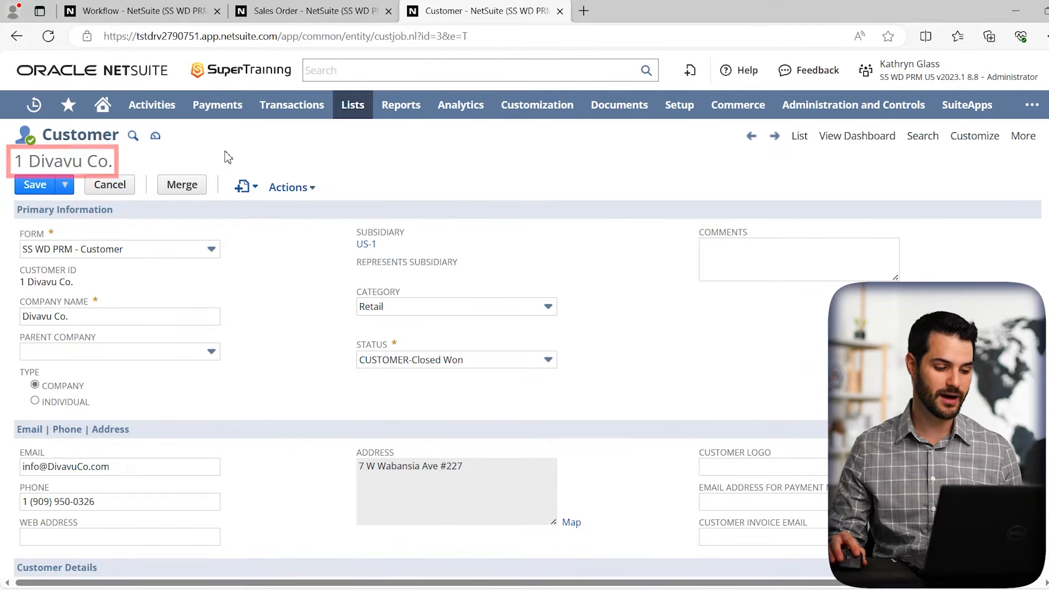
scroll(424, 224, down, 5)
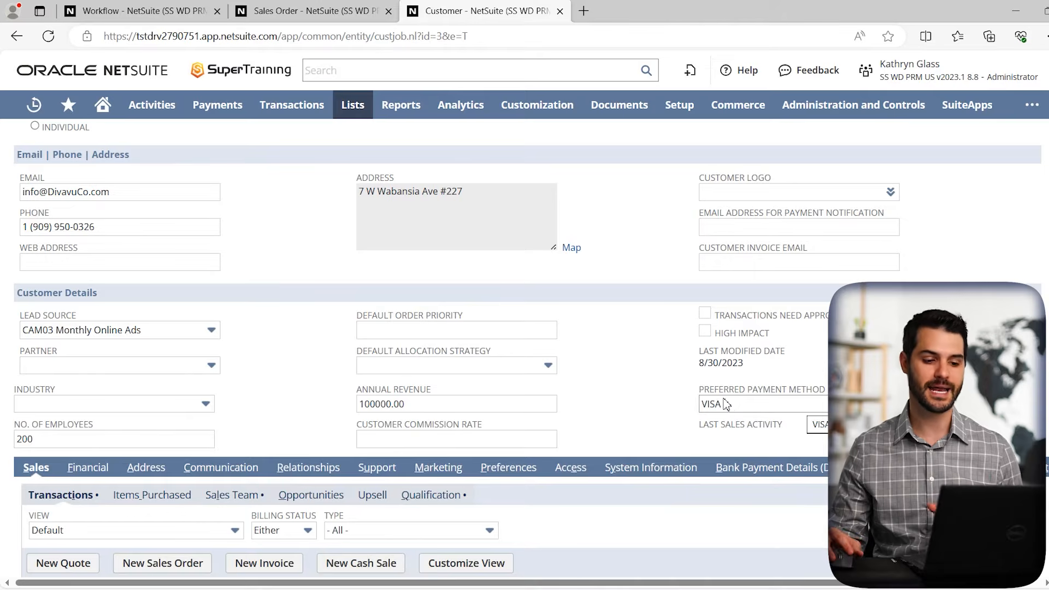
Select Divavu Co. as the customer on the new sales order and view the order's billing information.
click(313, 12)
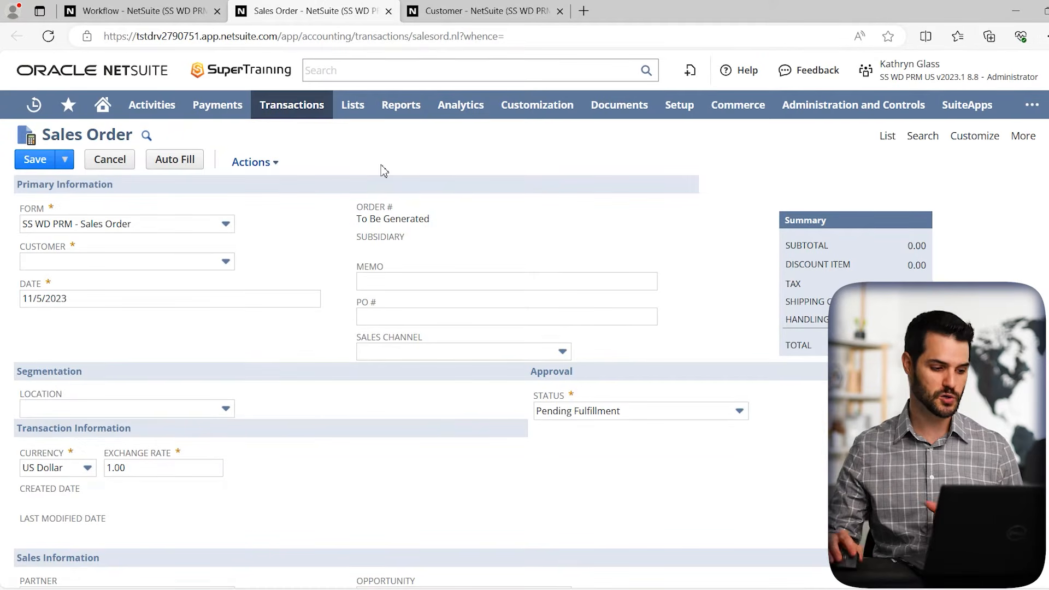
click(100, 268)
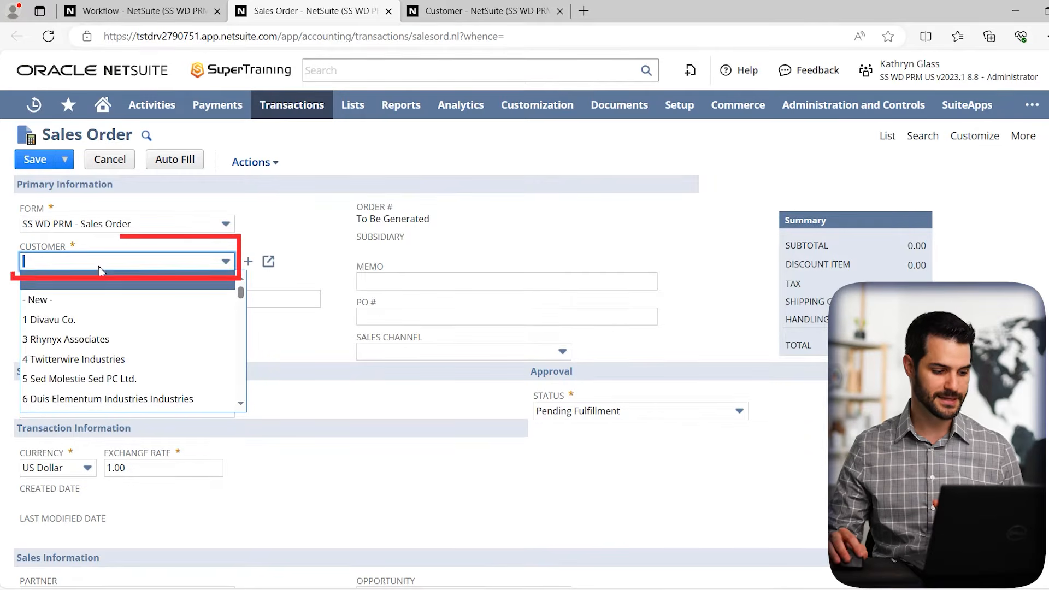
click(101, 321)
scroll(197, 318, down, 5)
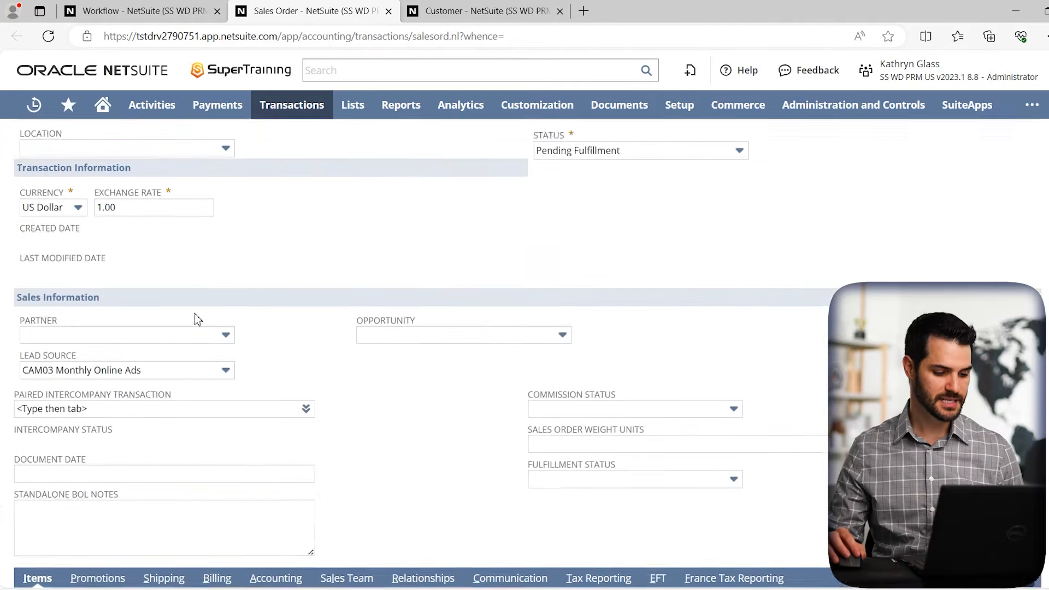
scroll(197, 319, down, 4)
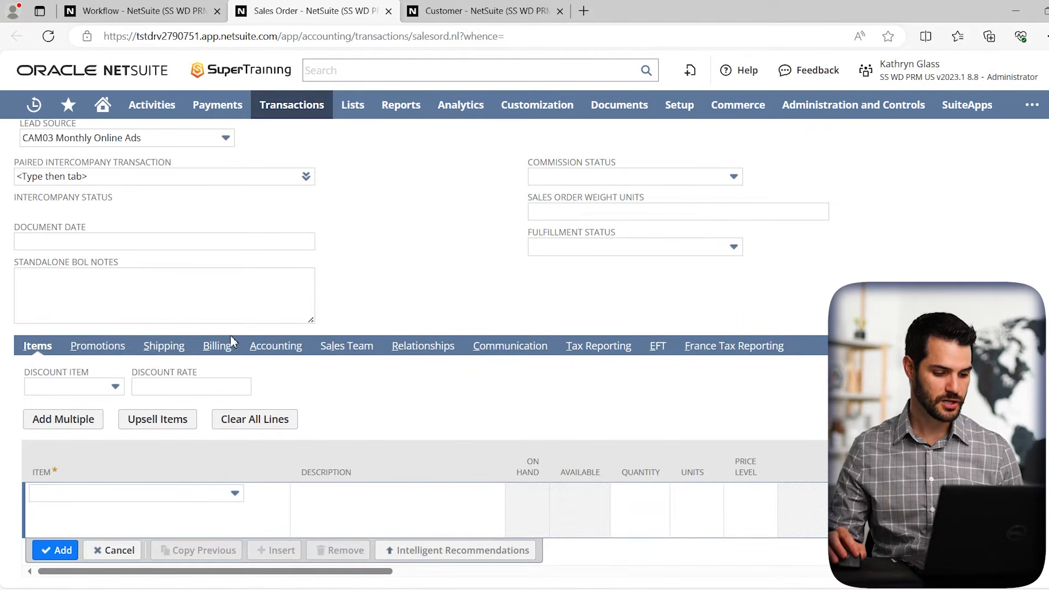
click(219, 347)
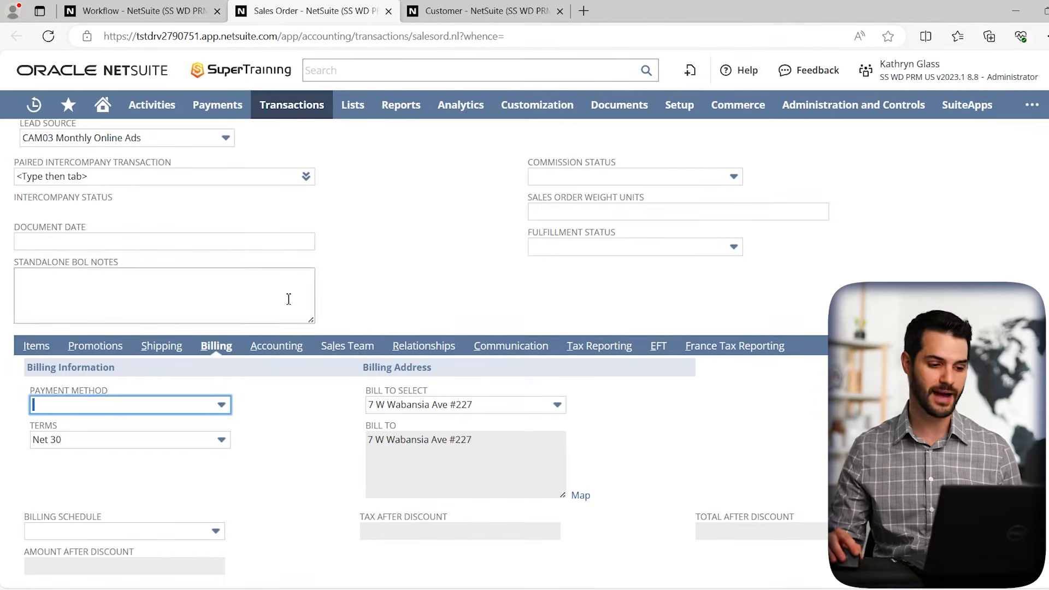
Name the new workflow "Preferred Payment Method".
click(171, 16)
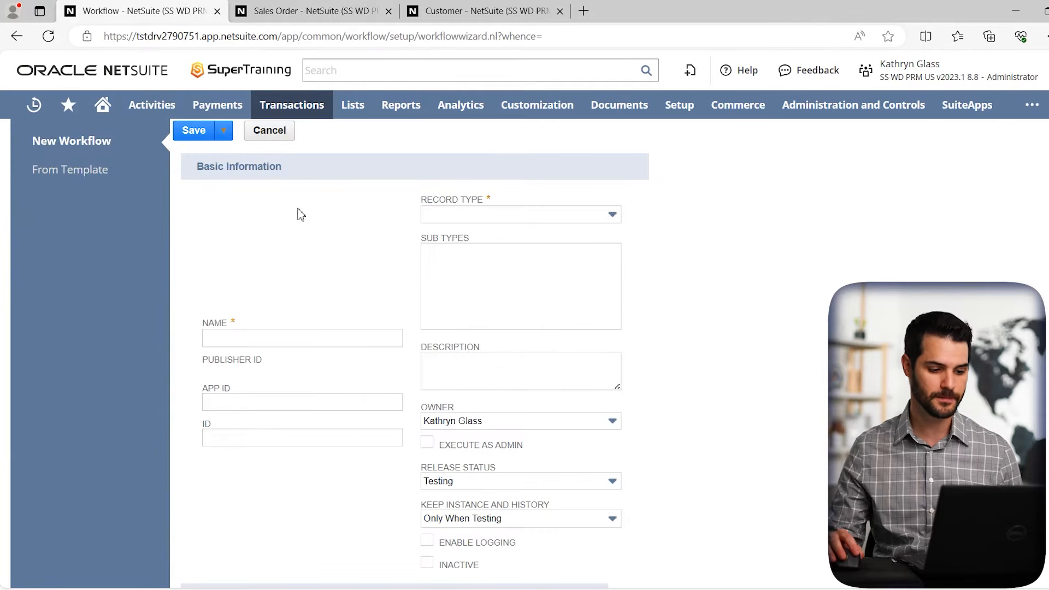
scroll(320, 278, down, 1)
scroll(319, 279, down, 2)
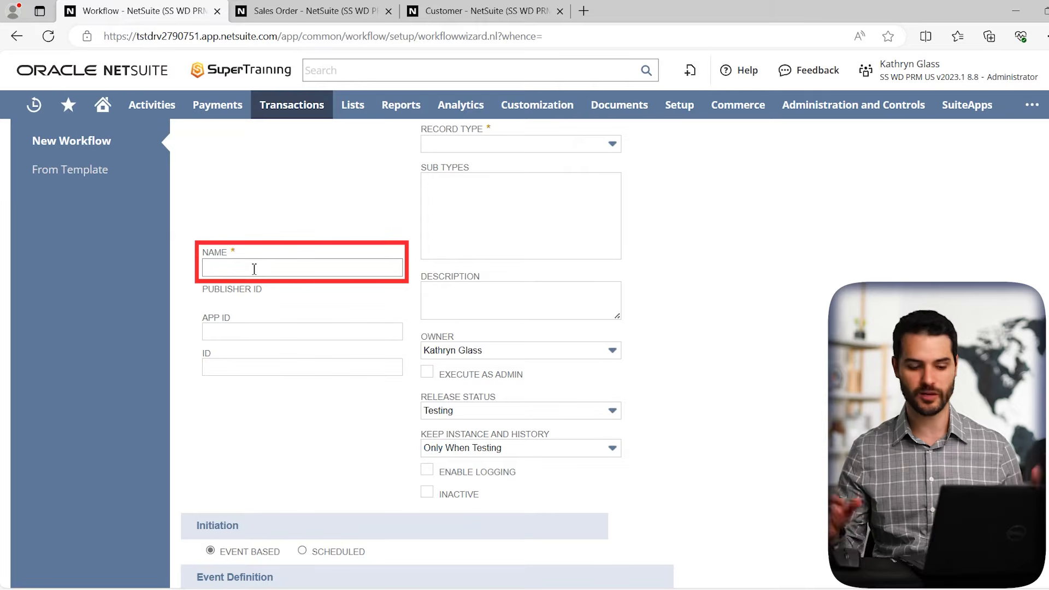
click(254, 270)
text(Preferred Payment Method)
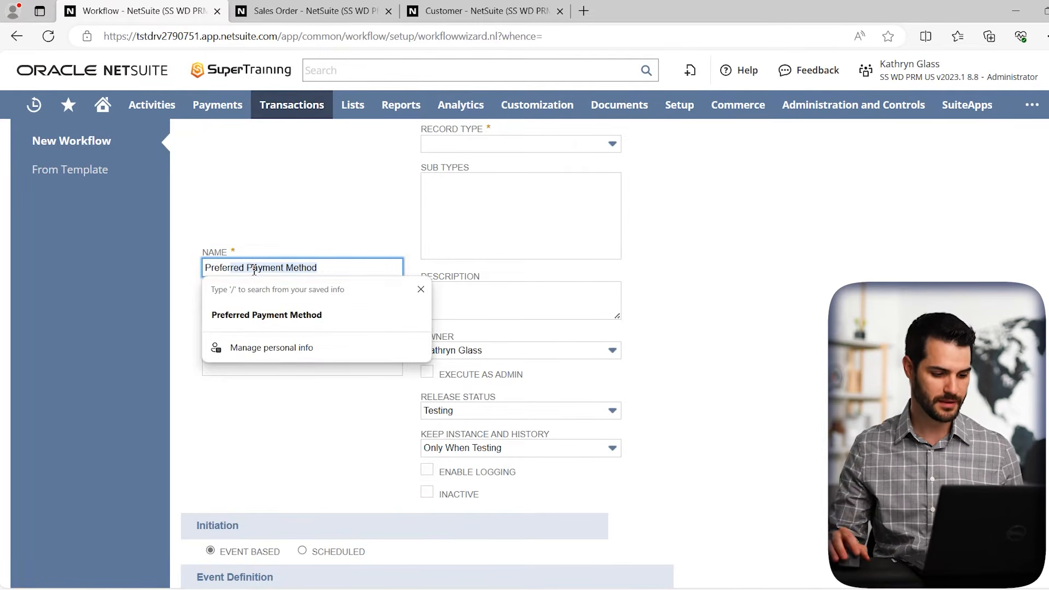
key(Tab)
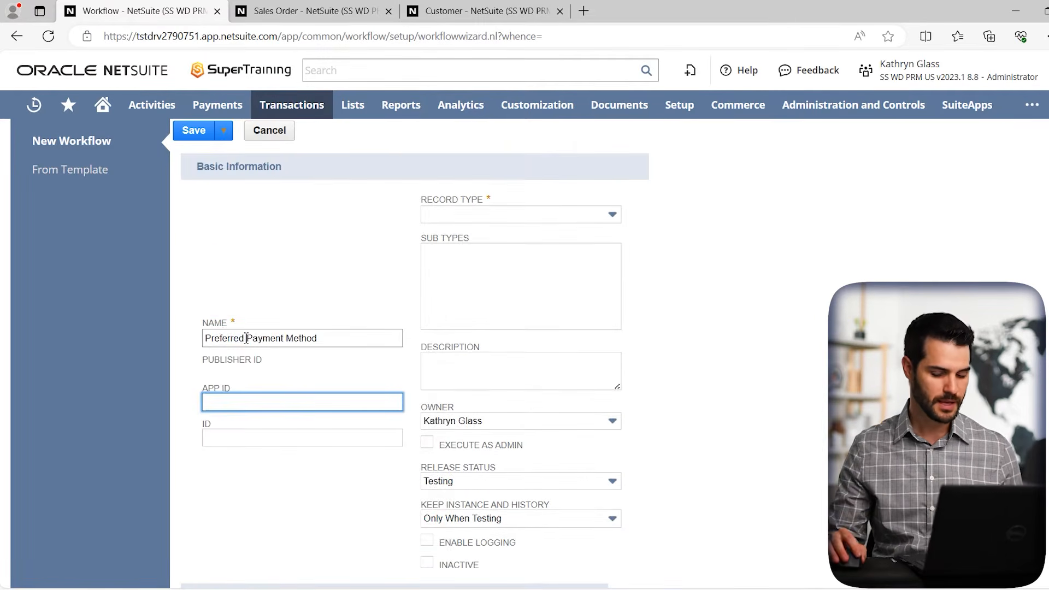
click(349, 288)
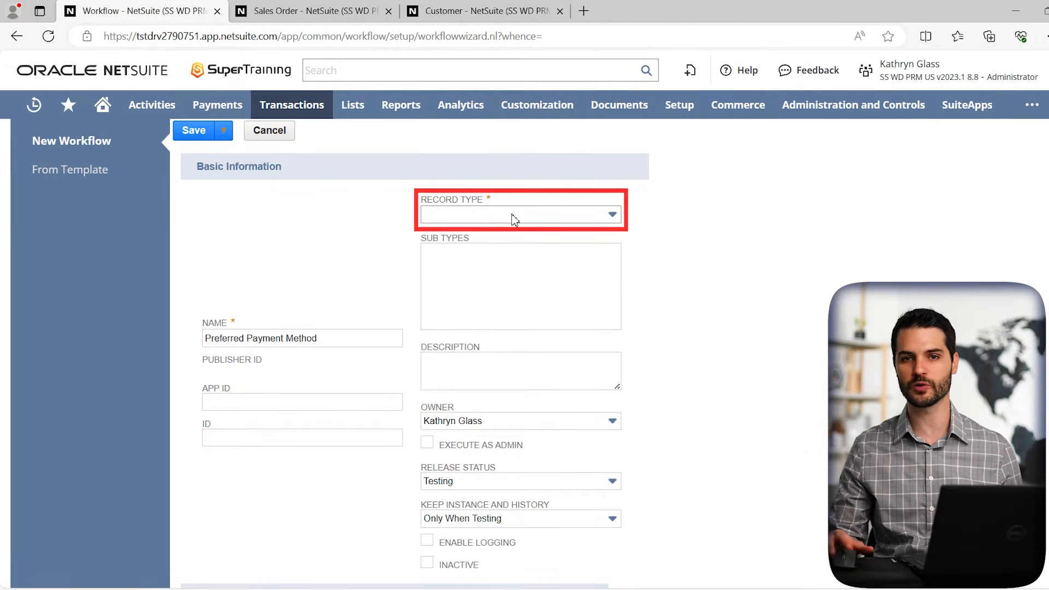
Set the workflow's record type to Transaction with the Sales Order sub type.
click(514, 218)
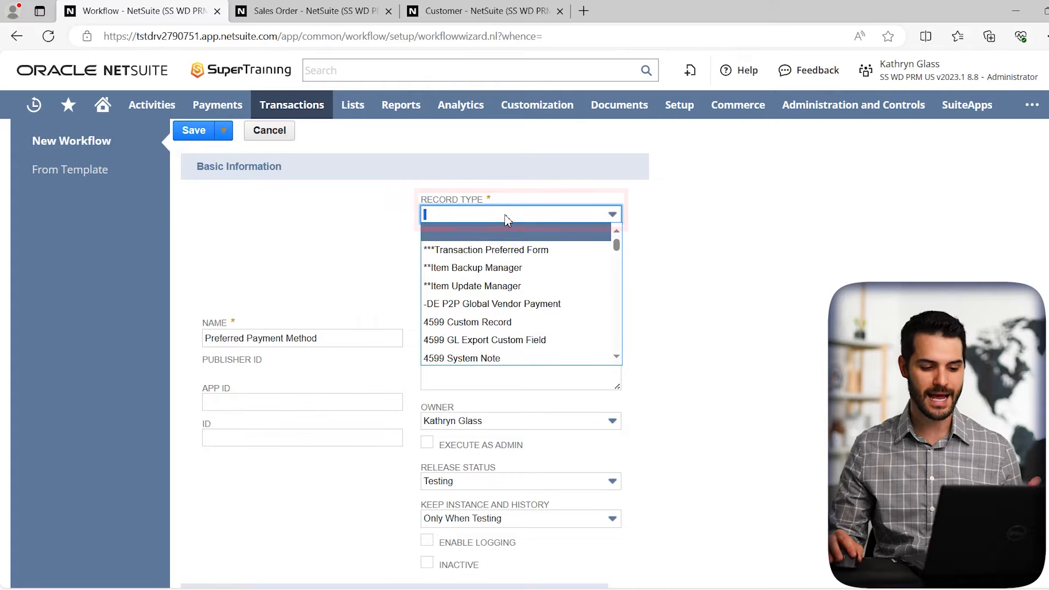
text(Transaction)
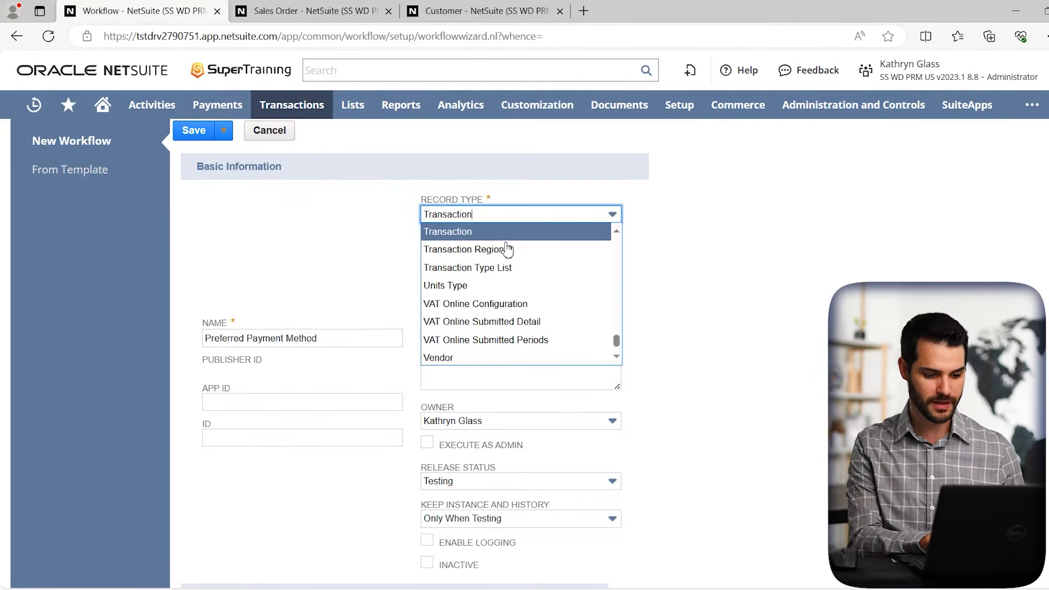
click(476, 234)
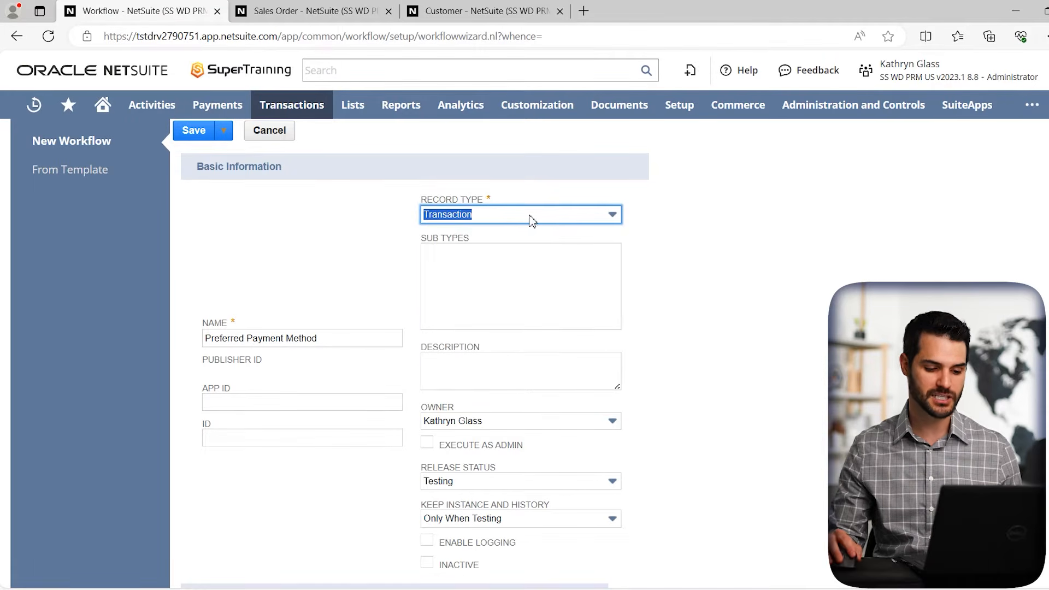
click(520, 264)
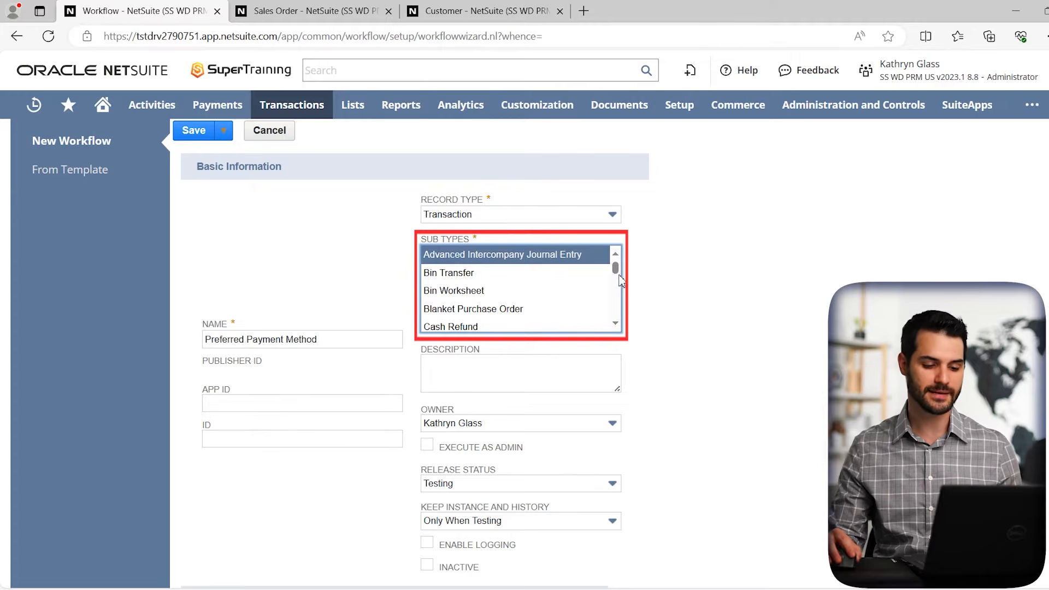
drag(615, 269, 620, 310)
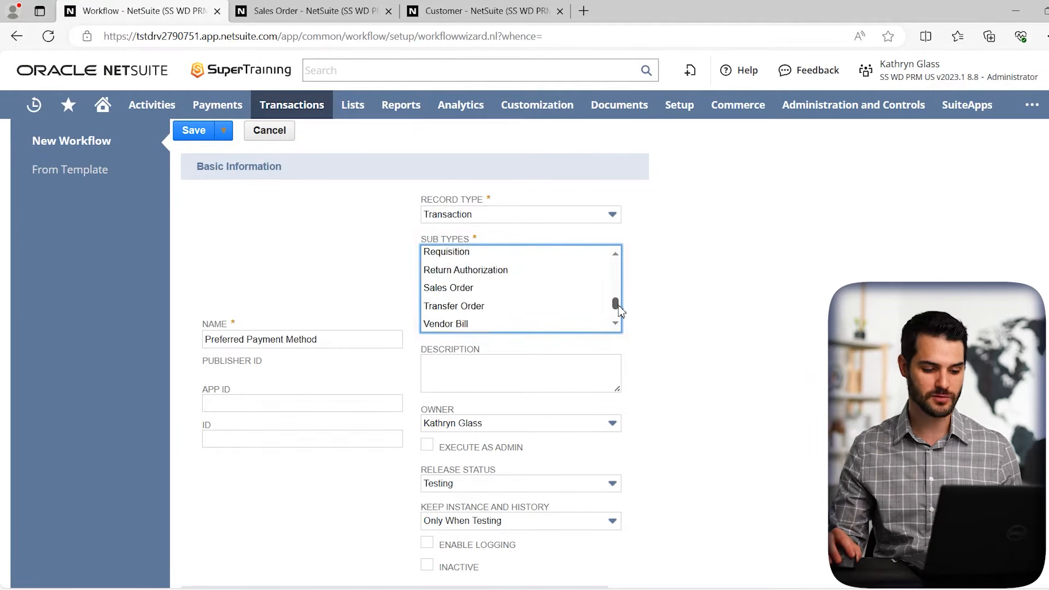
click(461, 289)
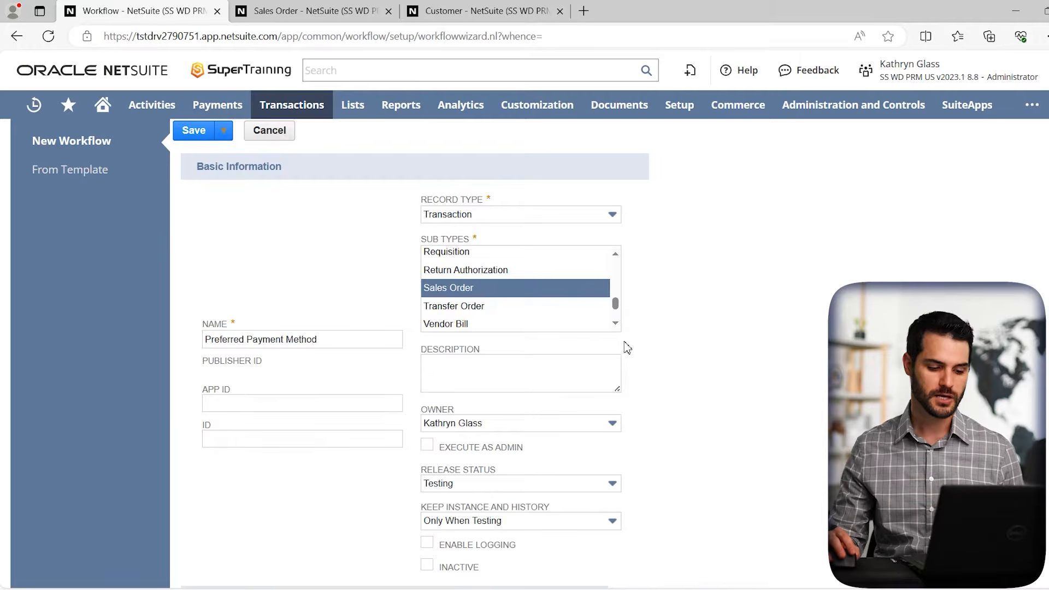
Enter "XXX" as the workflow's description.
scroll(627, 348, down, 1)
click(476, 299)
text(XXX)
click(732, 266)
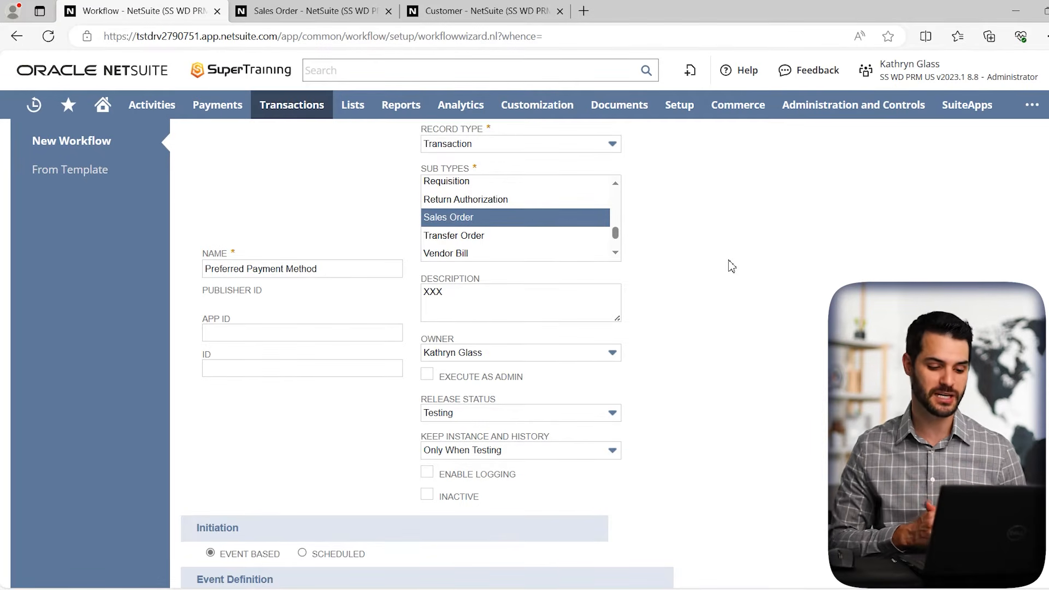
Make the workflow execute as admin and set its release status to Released.
scroll(602, 336, down, 1)
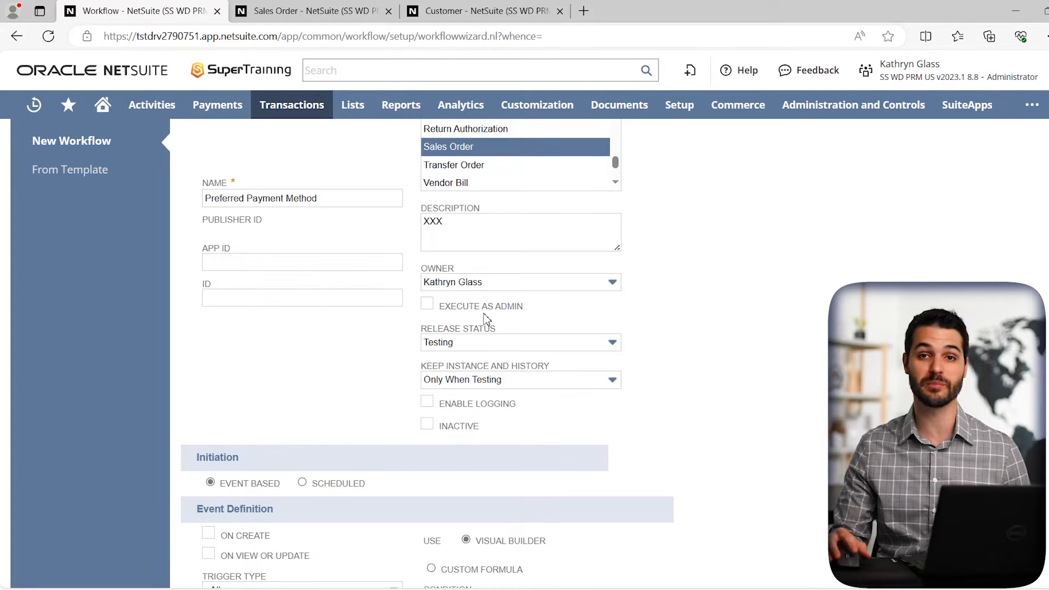
click(429, 309)
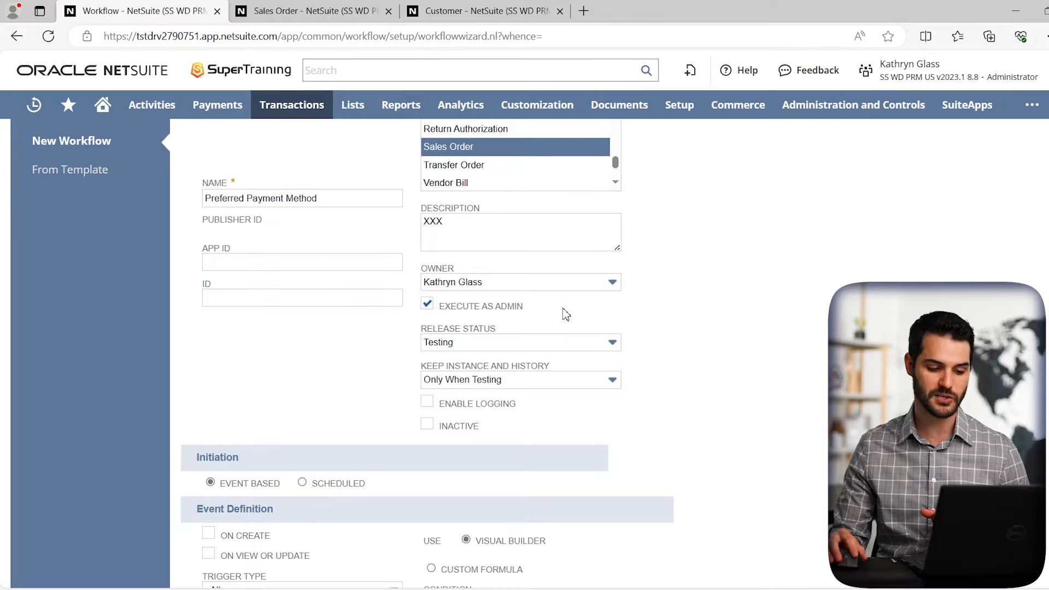
click(551, 348)
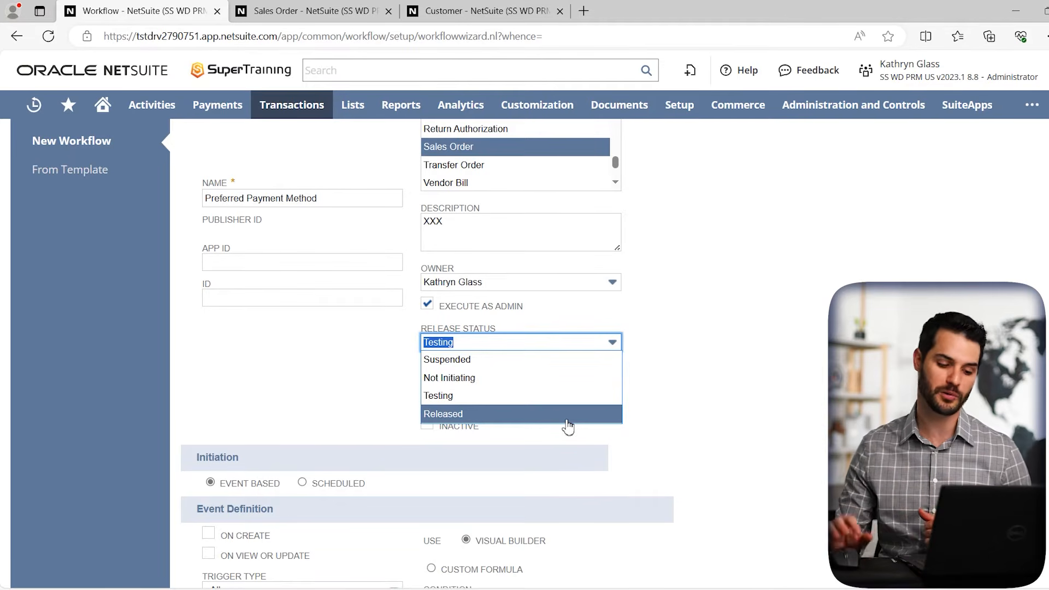
click(469, 418)
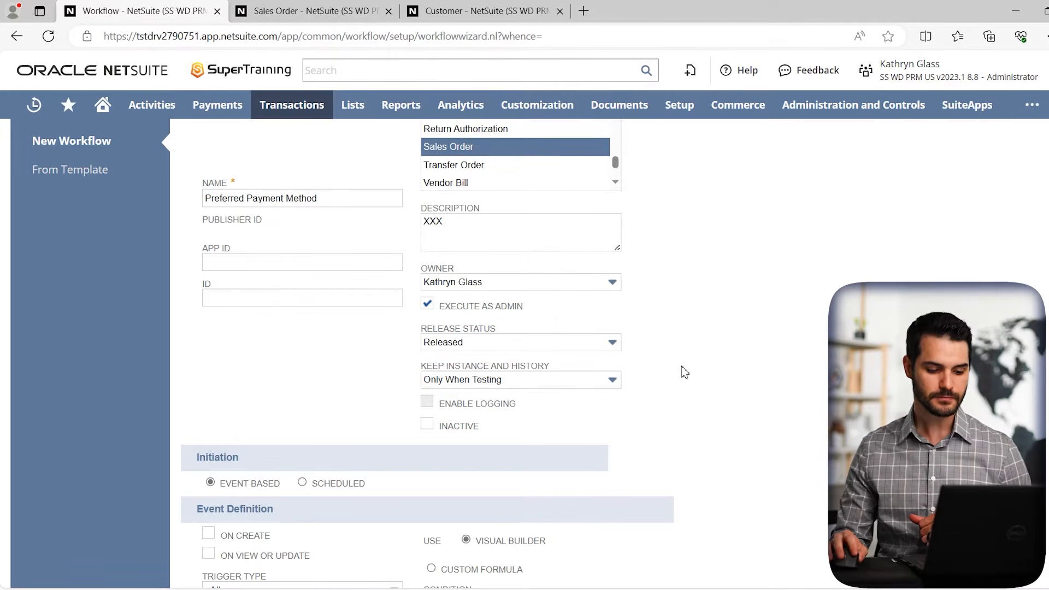
Set the workflow to always keep its instance and history, and enable logging.
scroll(678, 381, down, 1)
scroll(678, 381, down, 2)
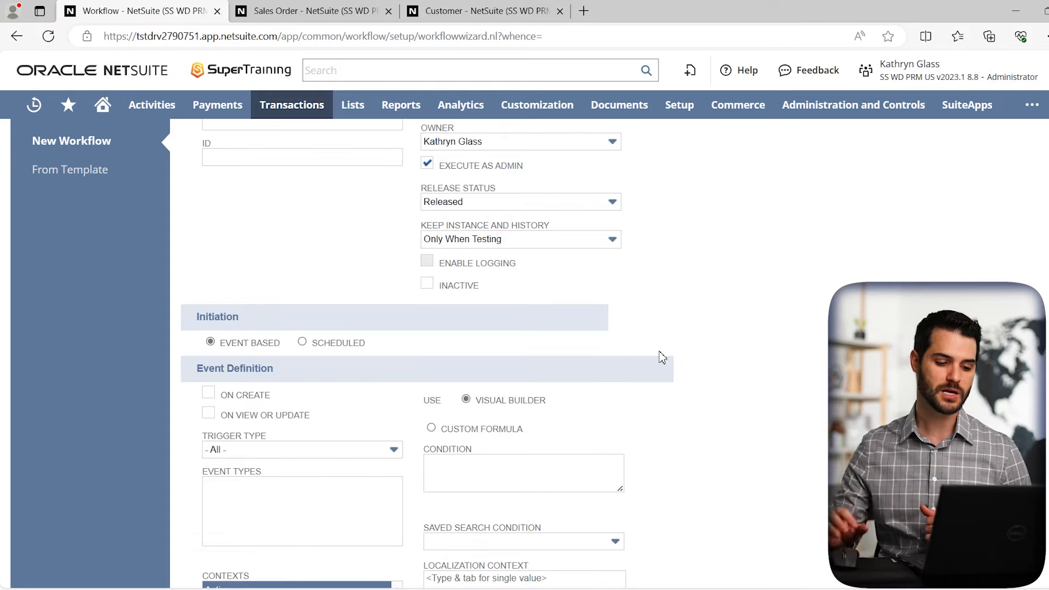
click(494, 239)
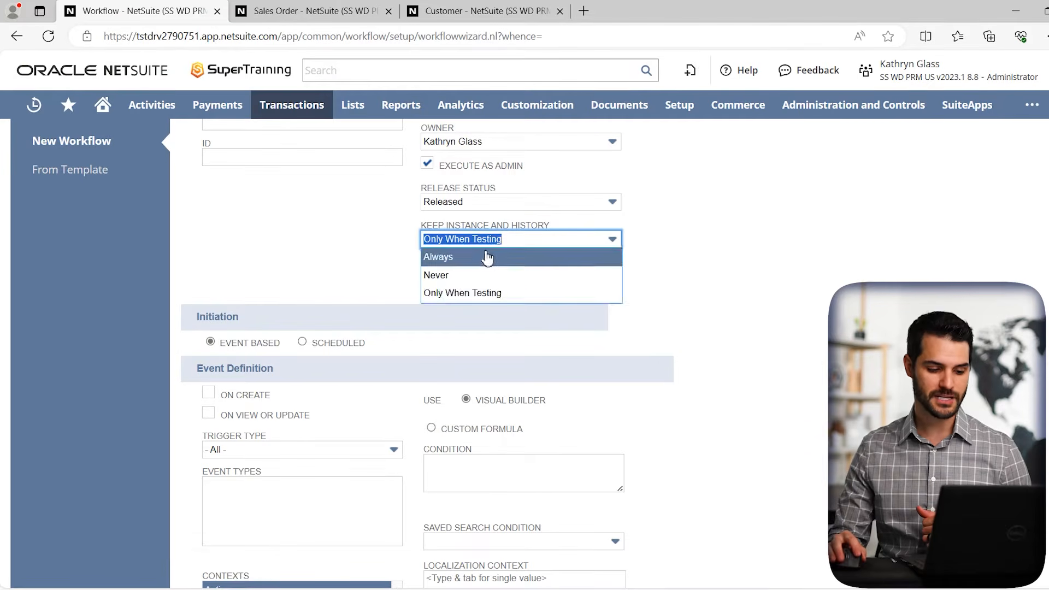
click(486, 257)
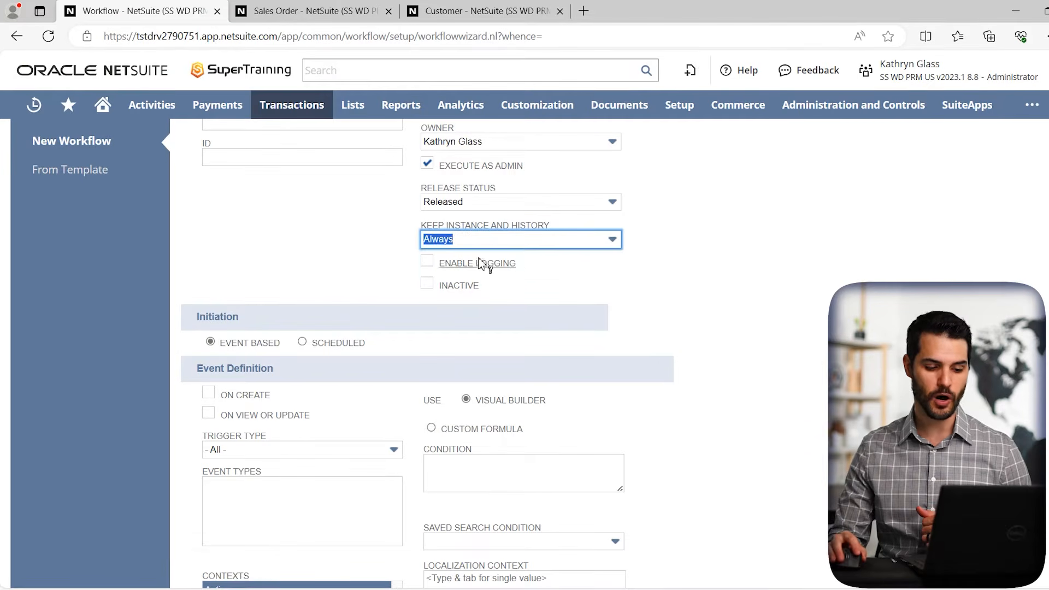
click(427, 262)
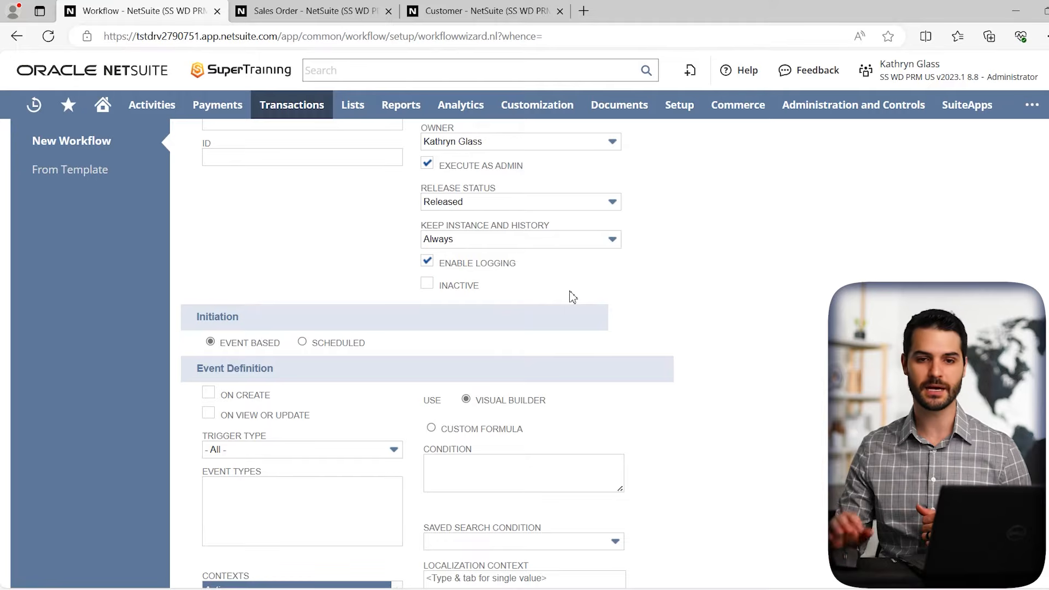
Make the event-based workflow initiate on record creation in its event definition.
scroll(583, 299, down, 2)
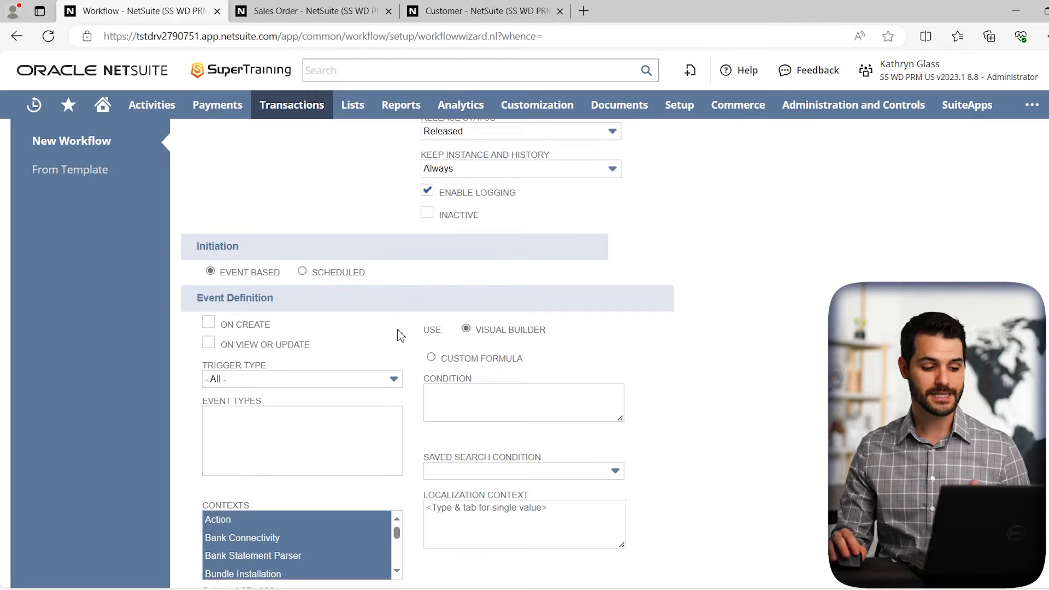
scroll(403, 330, down, 1)
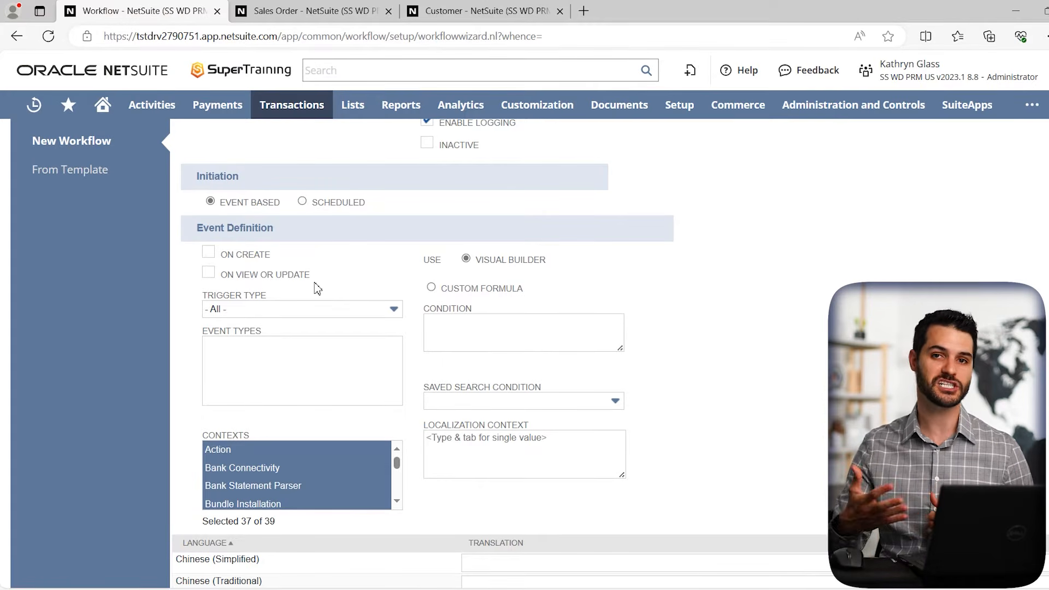
click(209, 255)
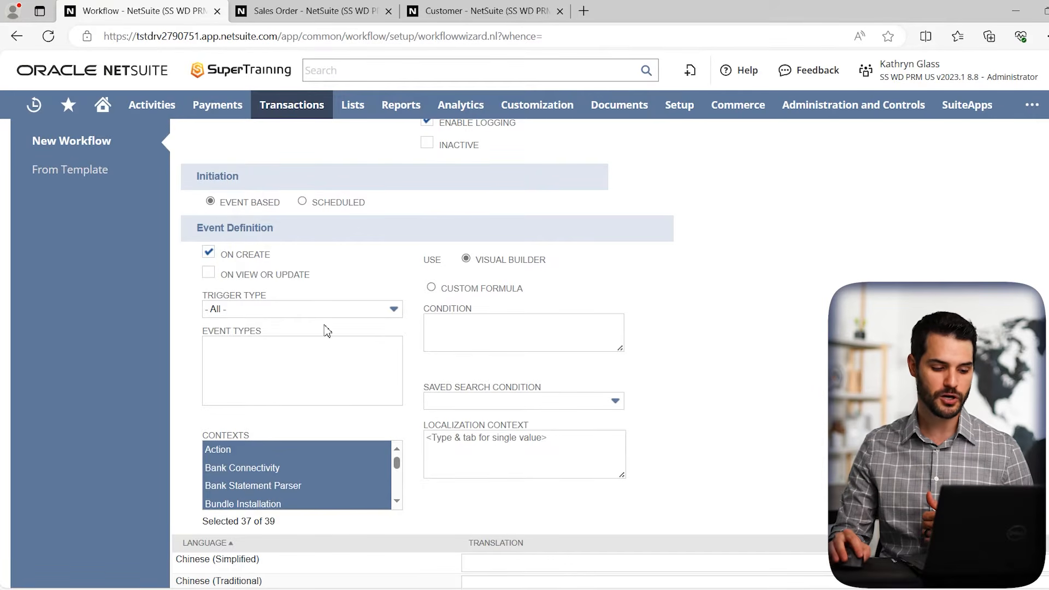
Save the new workflow and move State 1 toward the middle of the workspace.
scroll(465, 377, down, 1)
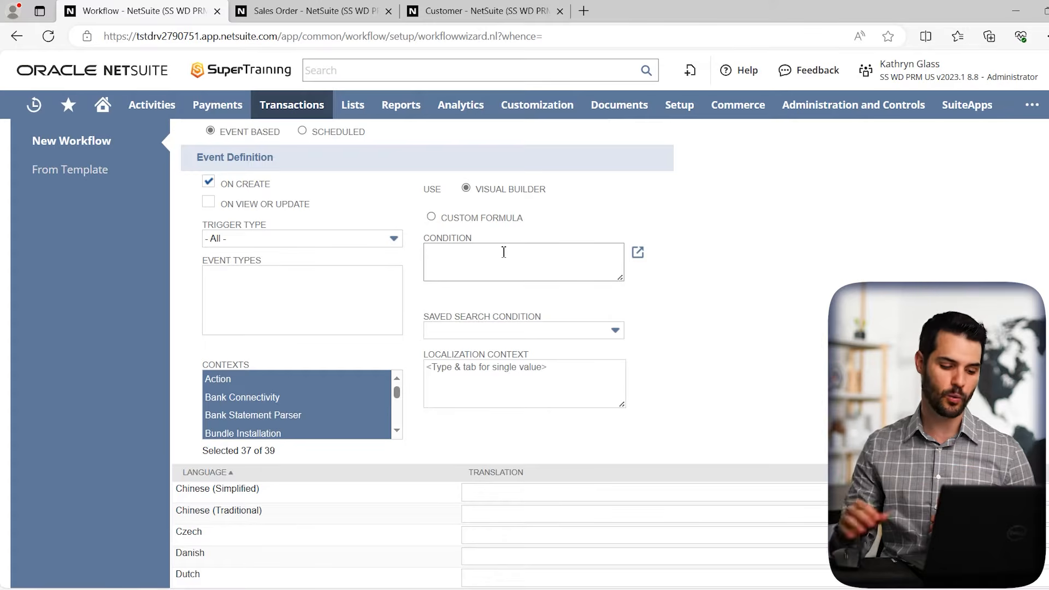
scroll(503, 252, down, 9)
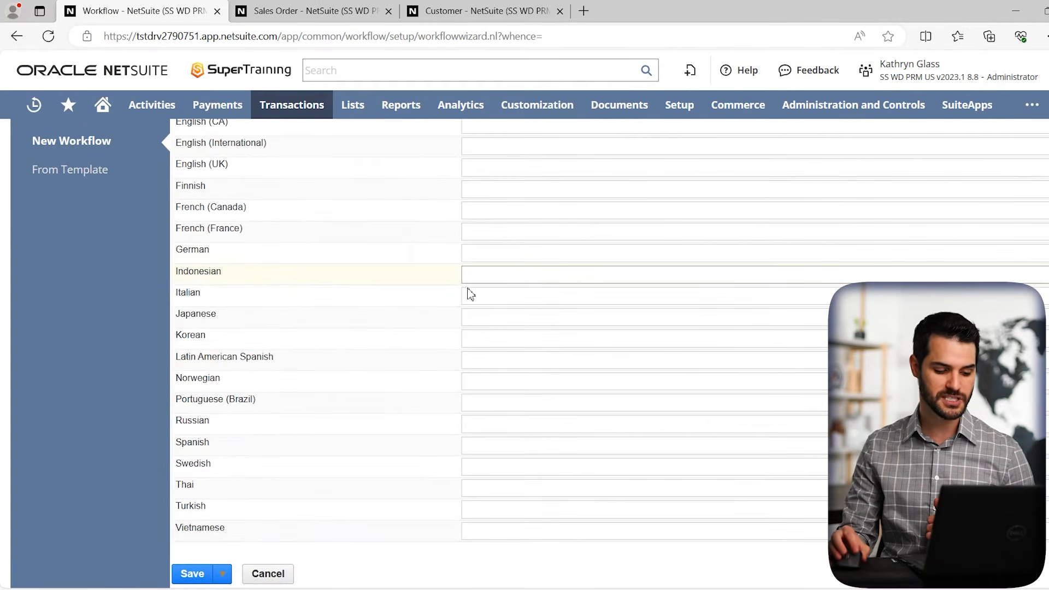
click(202, 573)
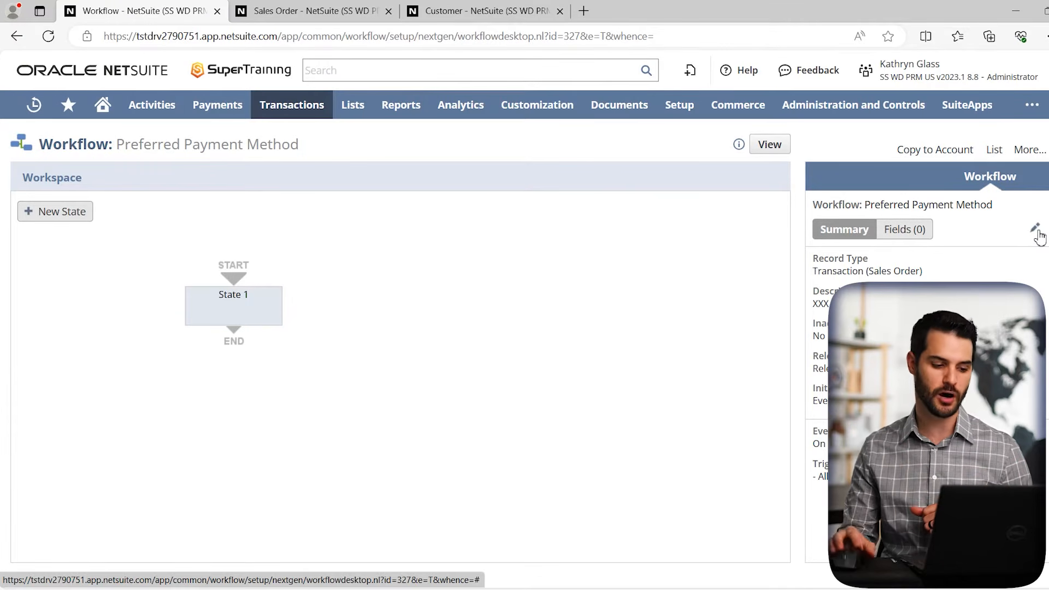
drag(263, 314, 428, 300)
click(543, 307)
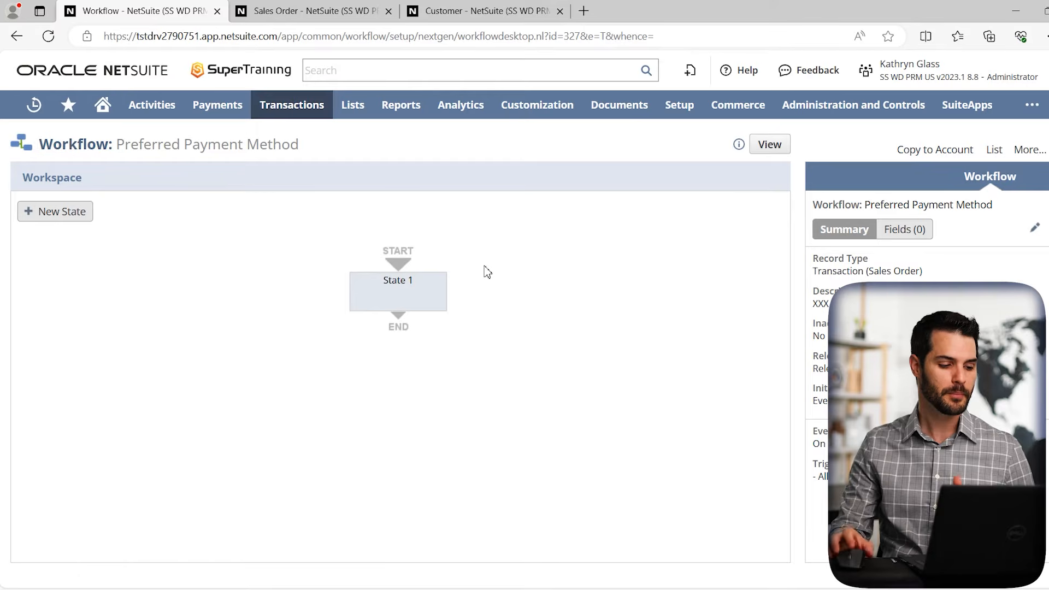
Add three more states and arrange State 2 below State 1, with States 3 and 4 side by side beneath it.
click(78, 218)
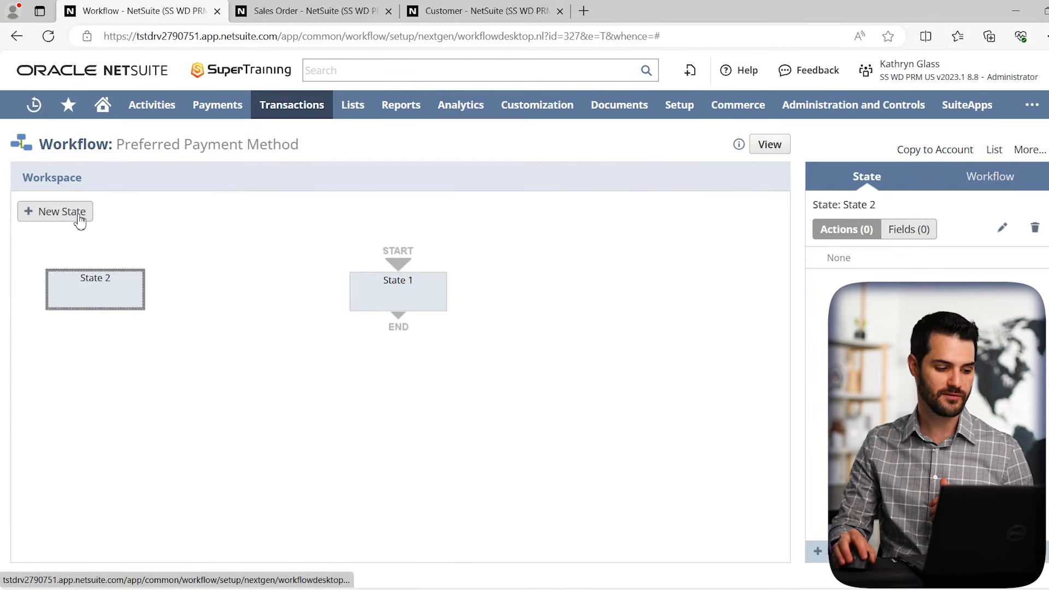
click(78, 220)
click(77, 221)
click(122, 293)
drag(122, 294, 424, 381)
drag(98, 341, 307, 469)
drag(85, 402, 485, 466)
Connect State 1 to State 2 with a transition, and branch State 2 to both State 3 and State 4.
drag(399, 322, 398, 367)
drag(399, 405, 330, 448)
click(400, 408)
drag(401, 409, 491, 462)
click(638, 402)
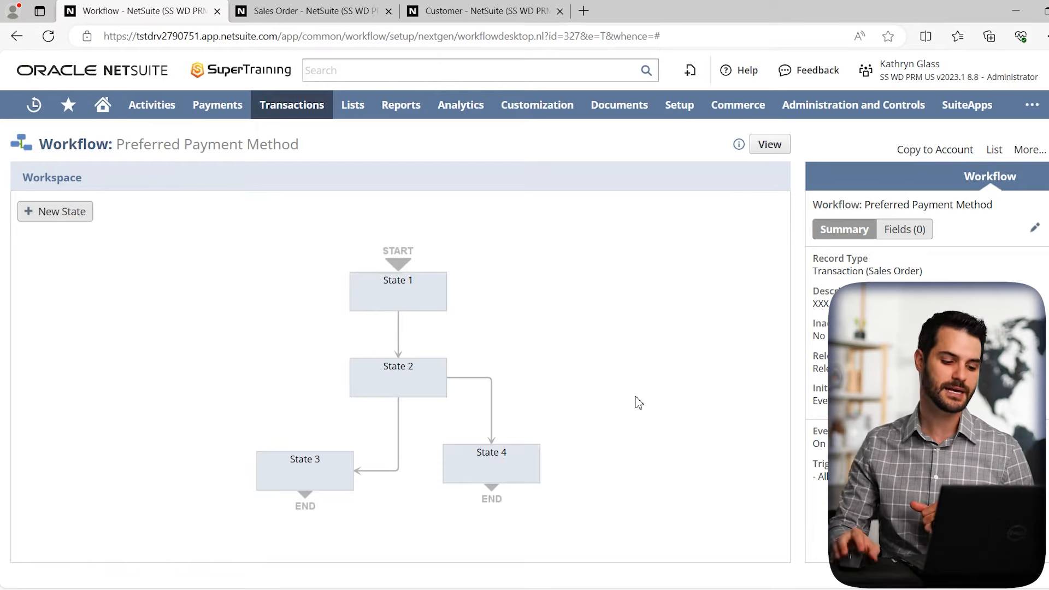
Delete States 2, 3 and 4 together from the workspace, keeping only State 1.
drag(185, 329, 625, 518)
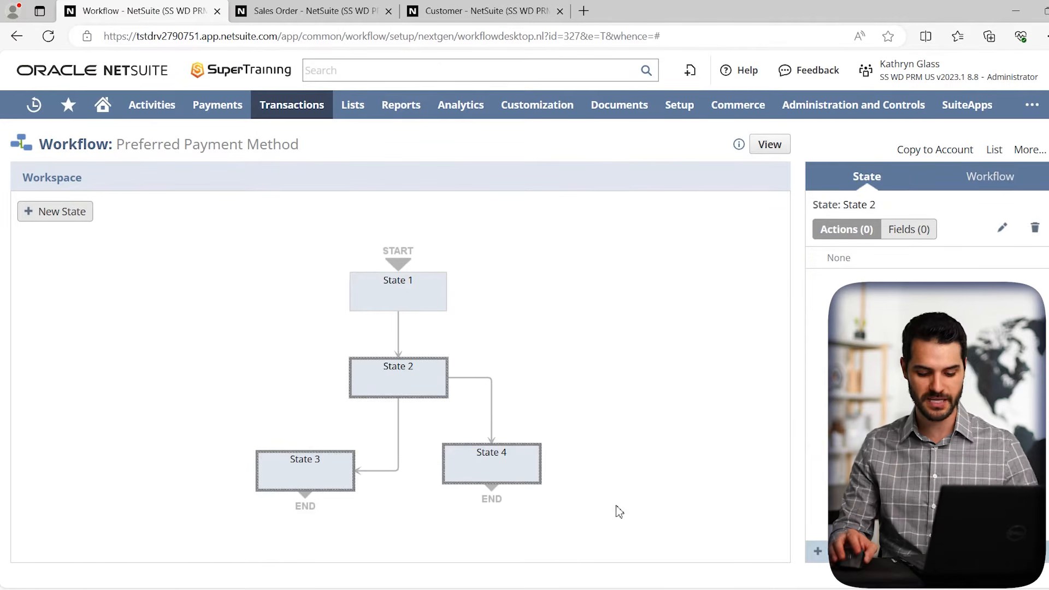
key(Delete)
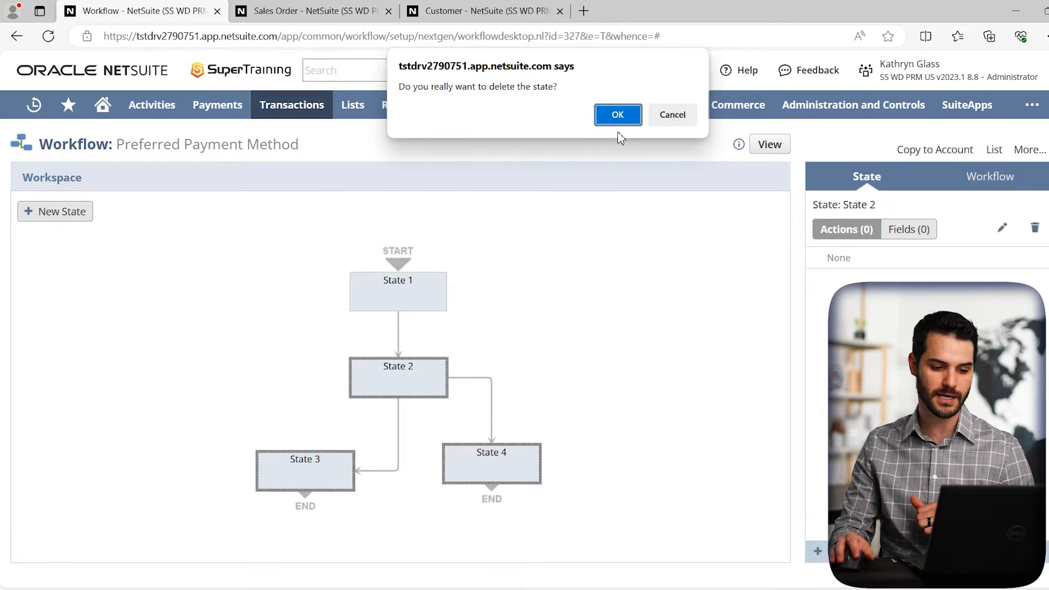
click(629, 116)
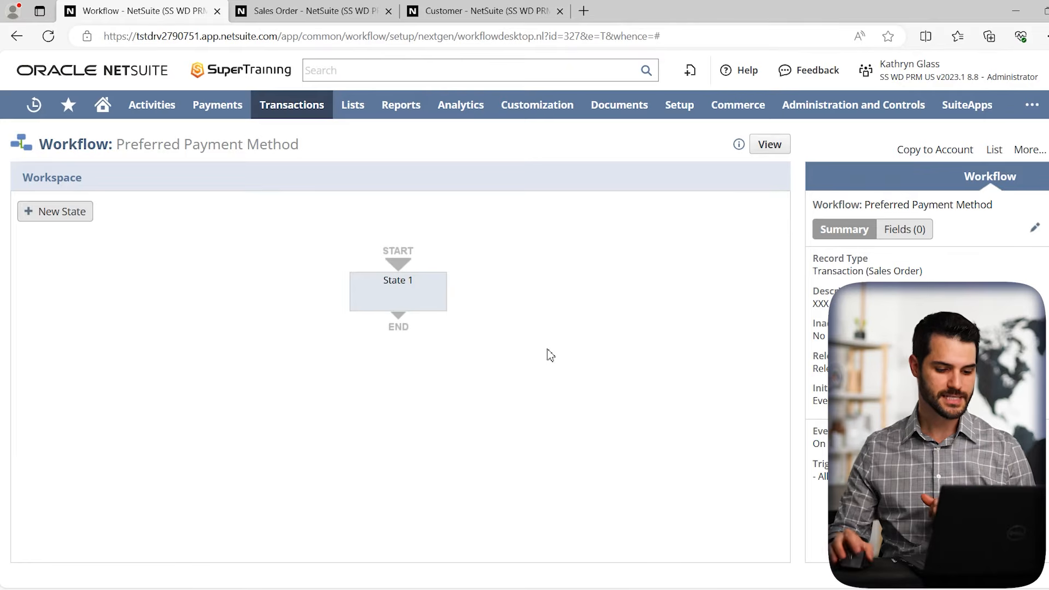
Rename State 1 as "Preferred Payment Method" and save the state.
double_click(434, 307)
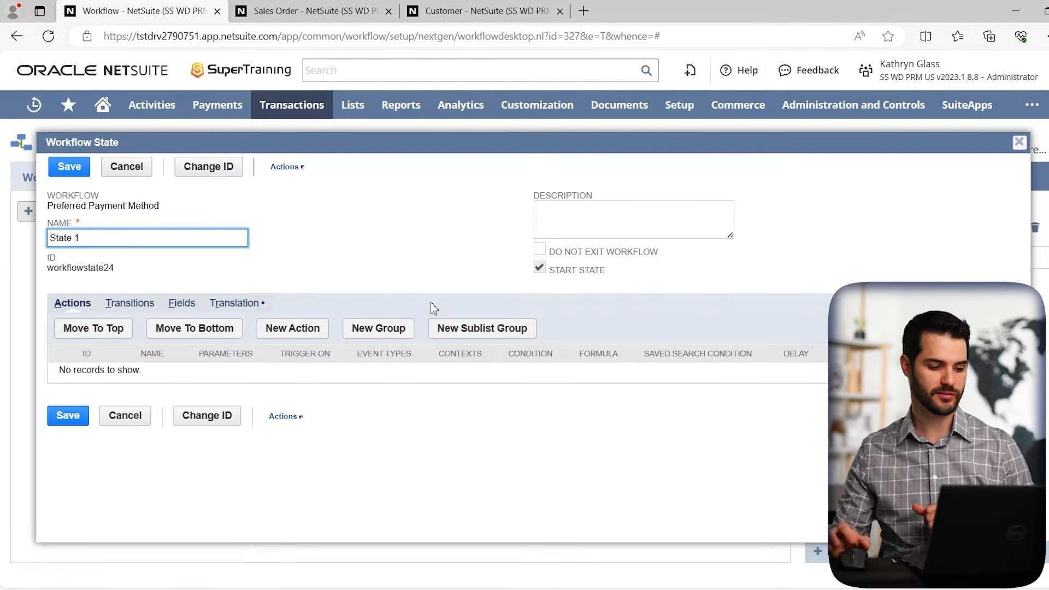
drag(91, 237, 46, 252)
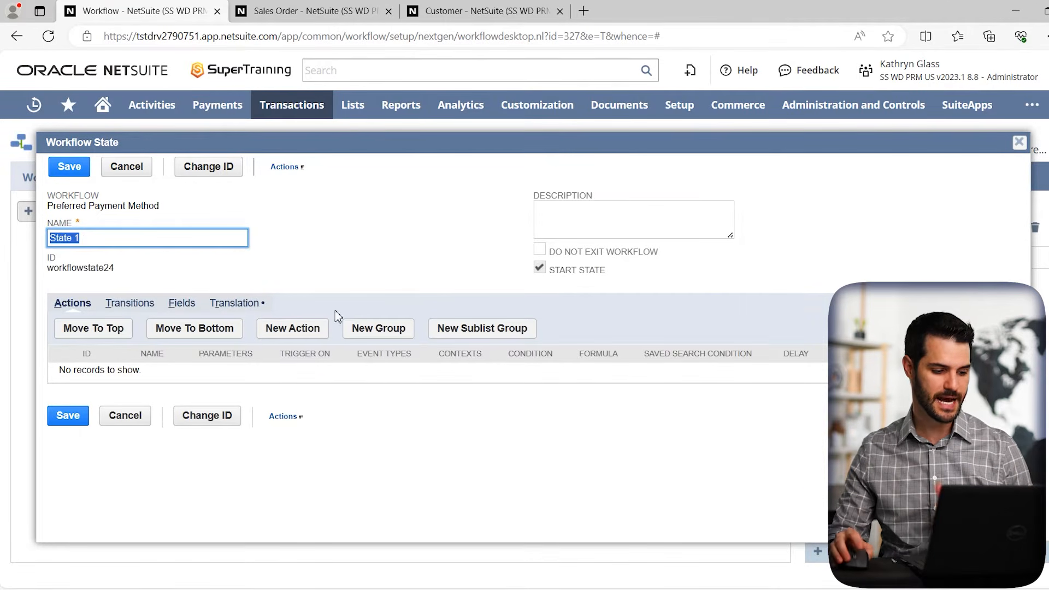
text(Preferred Payment Method)
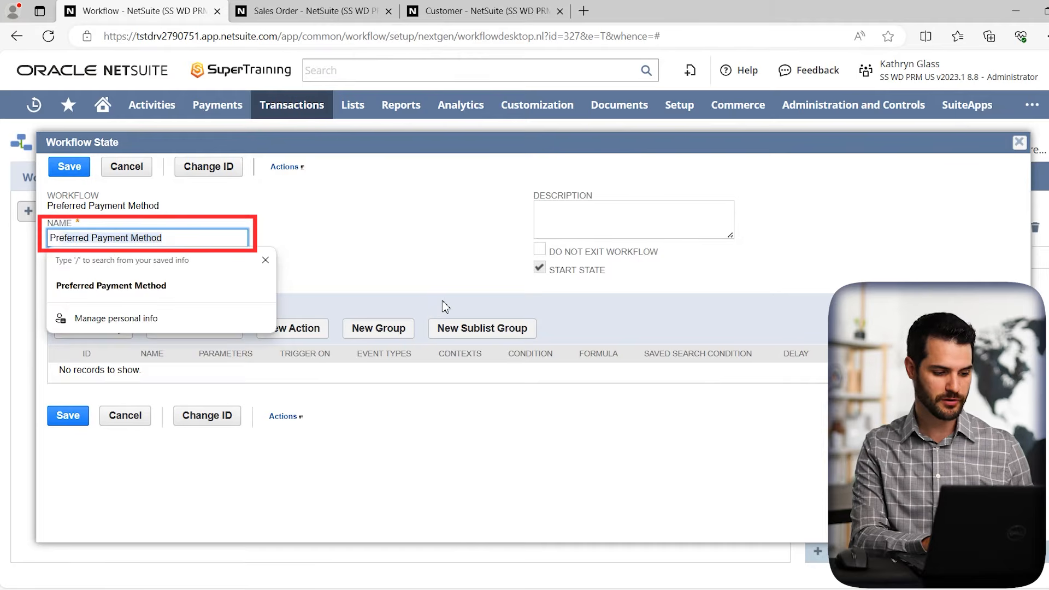
key(Tab)
click(334, 235)
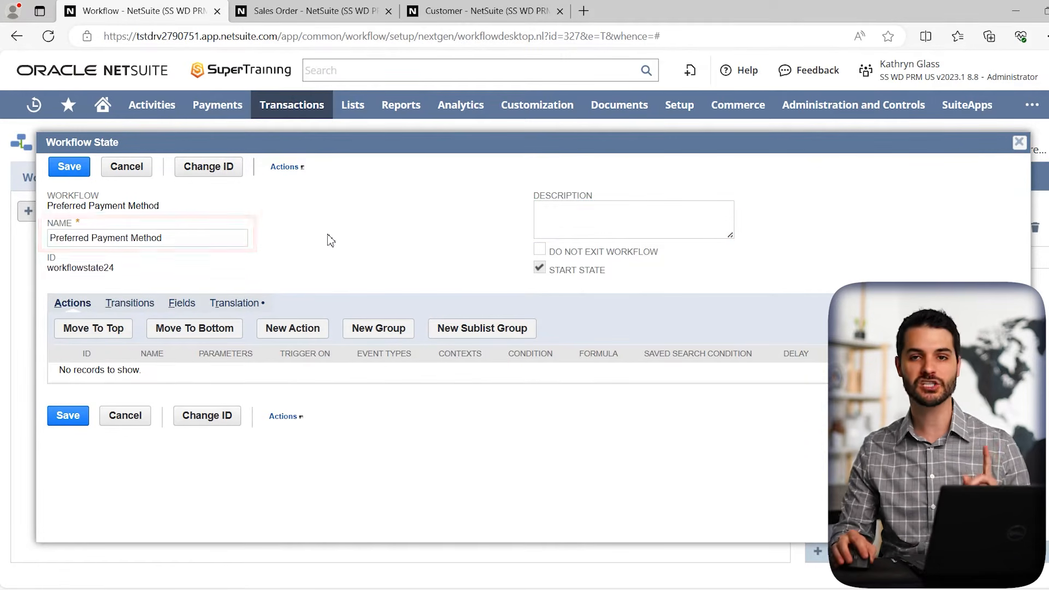
click(68, 418)
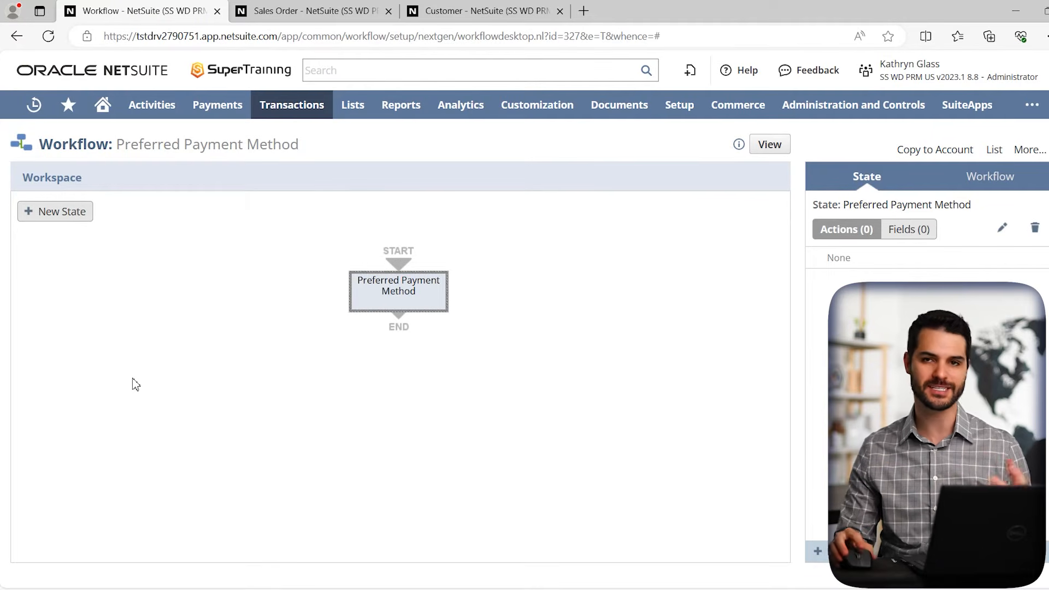
Create a new Set Field Value action in the Preferred Payment Method state.
mouse_move(419, 317)
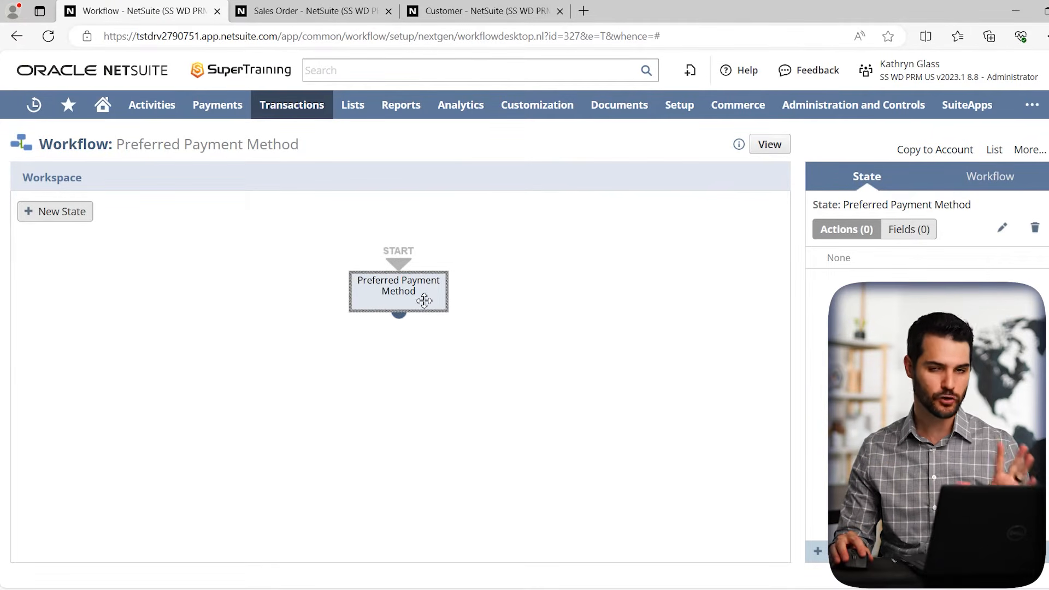
double_click(425, 300)
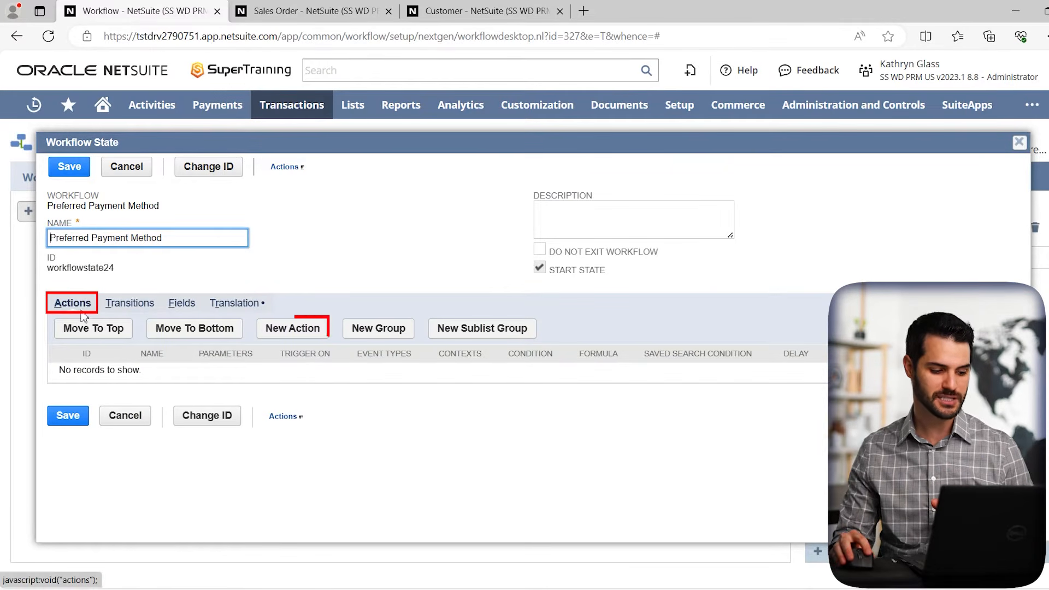
click(286, 328)
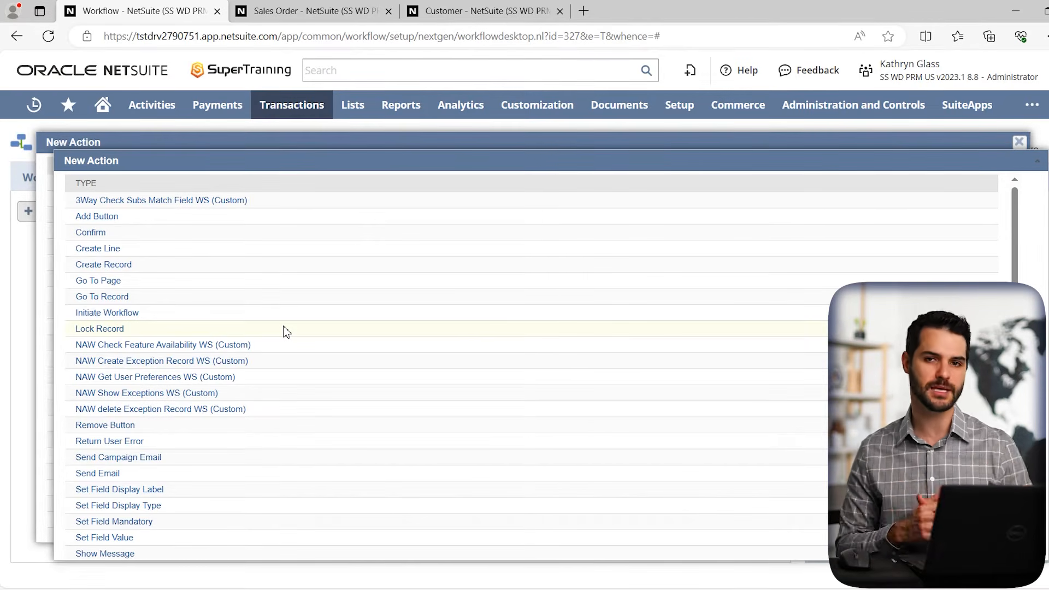
scroll(283, 332, down, 1)
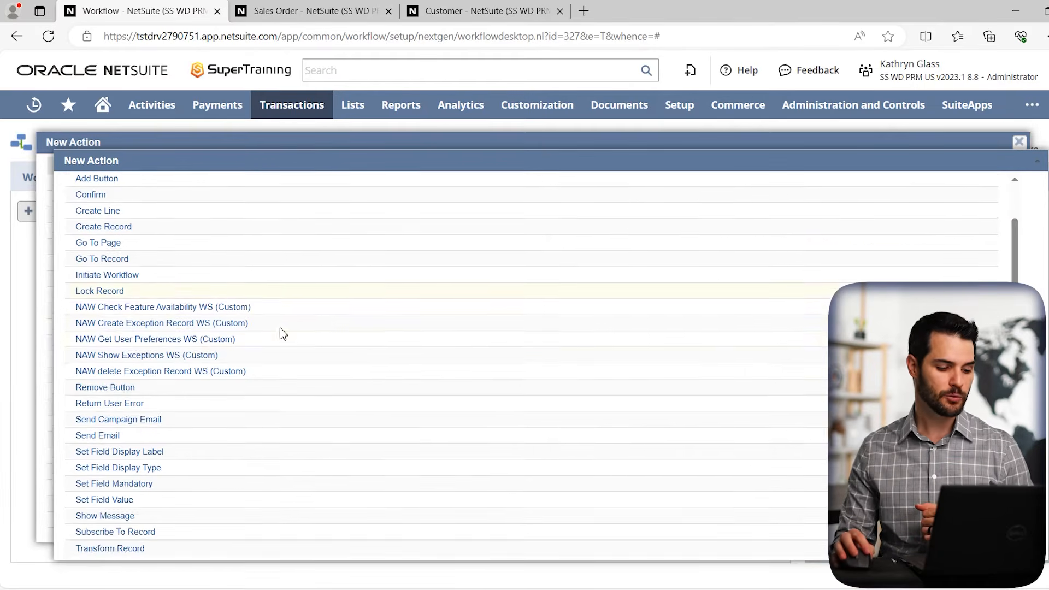
scroll(257, 336, up, 1)
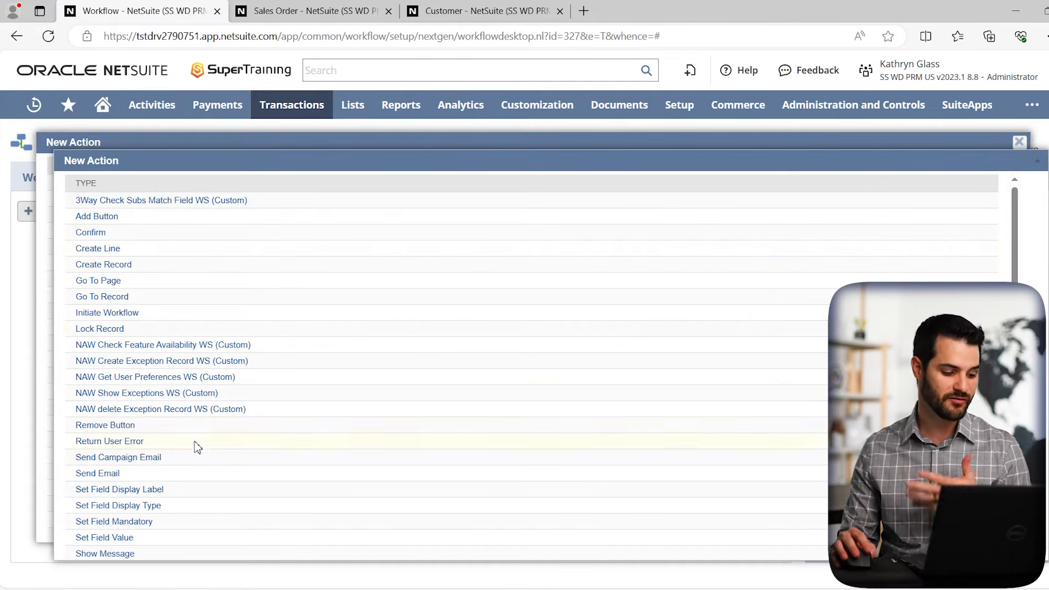
scroll(199, 477, down, 1)
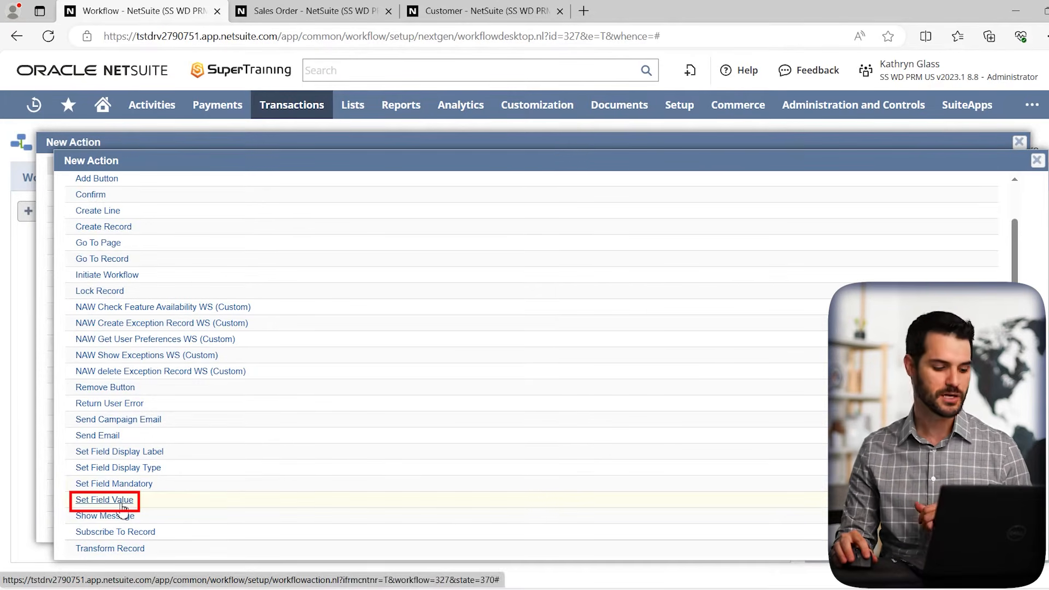
click(121, 504)
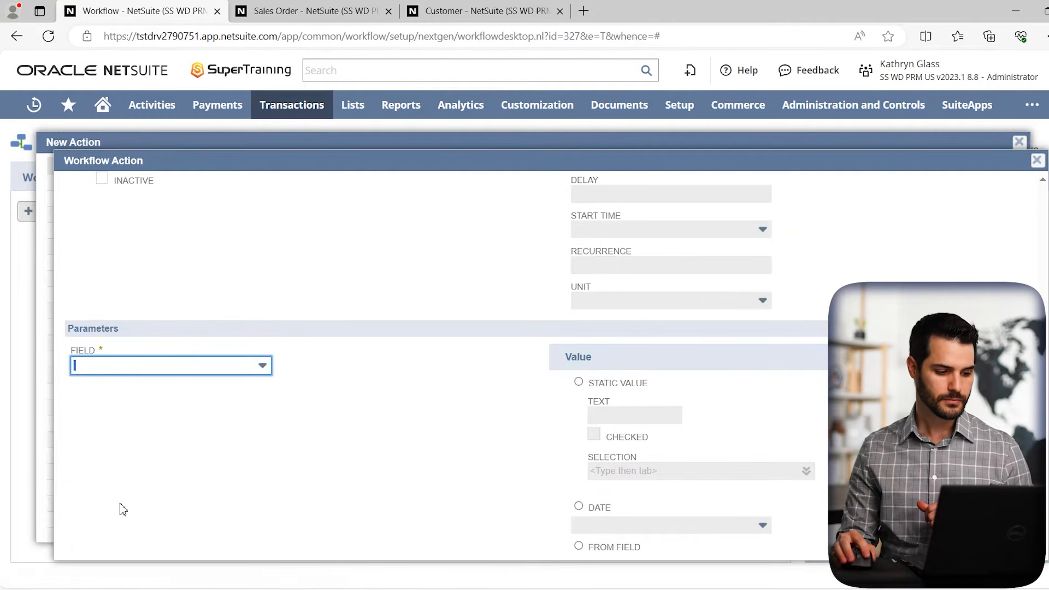
Set the Set Field Value action to trigger on Before Record Load and look over its event types.
scroll(122, 509, up, 10)
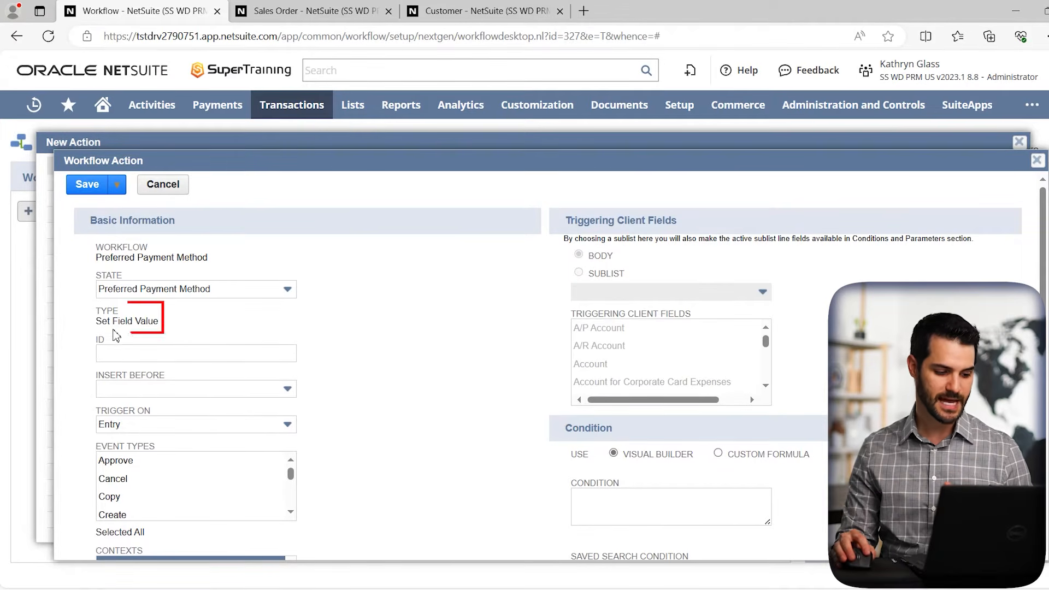
scroll(298, 333, down, 1)
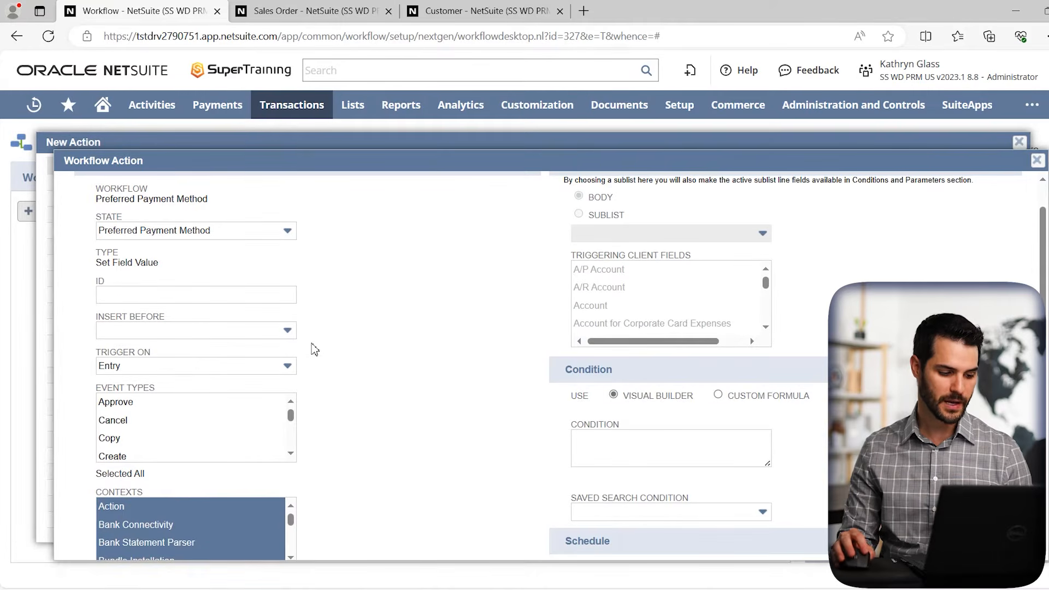
click(169, 372)
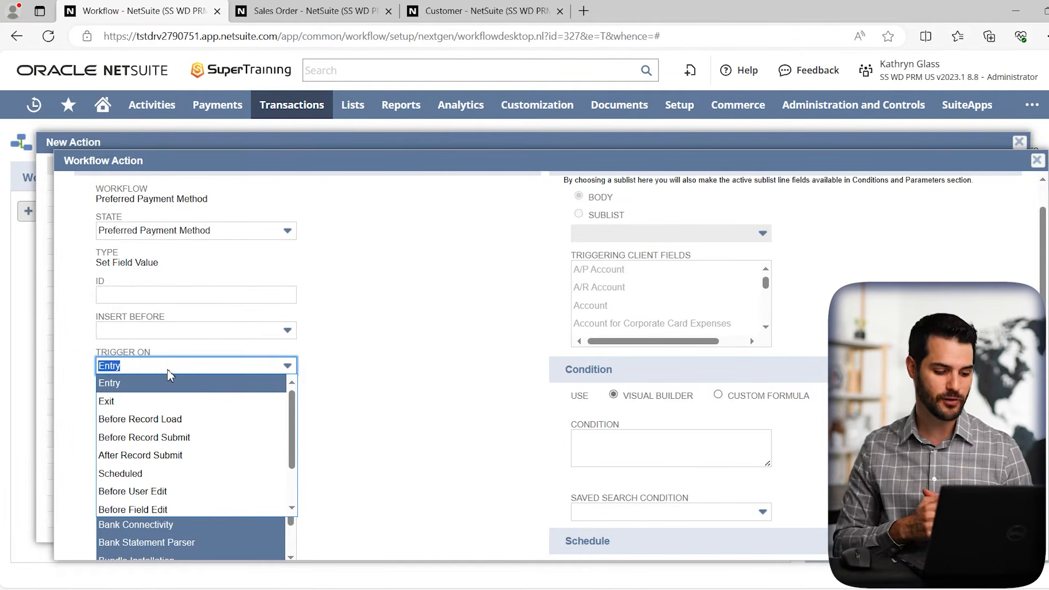
scroll(171, 404, down, 1)
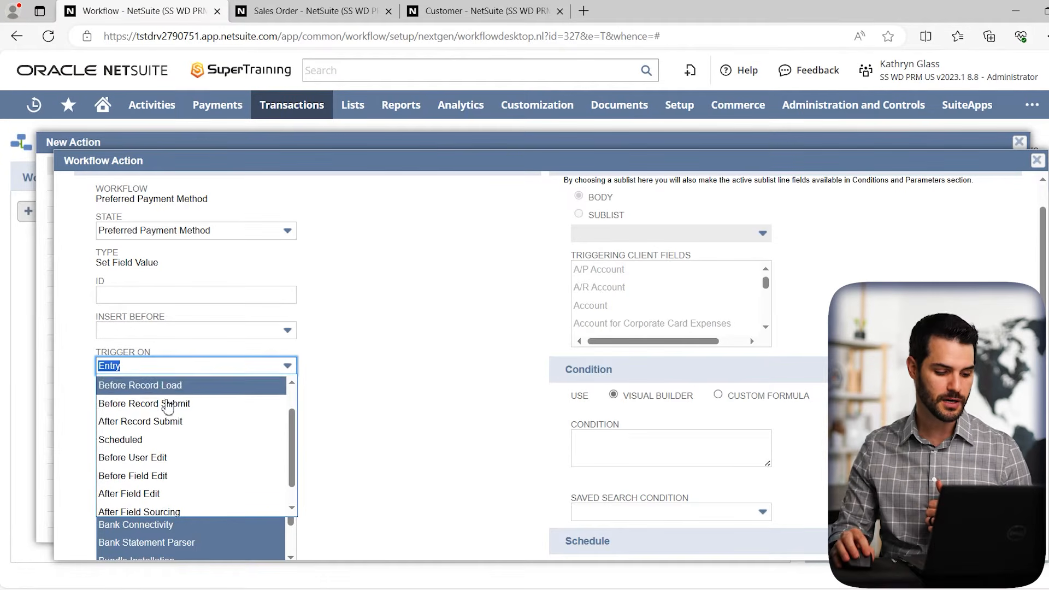
scroll(188, 433, up, 1)
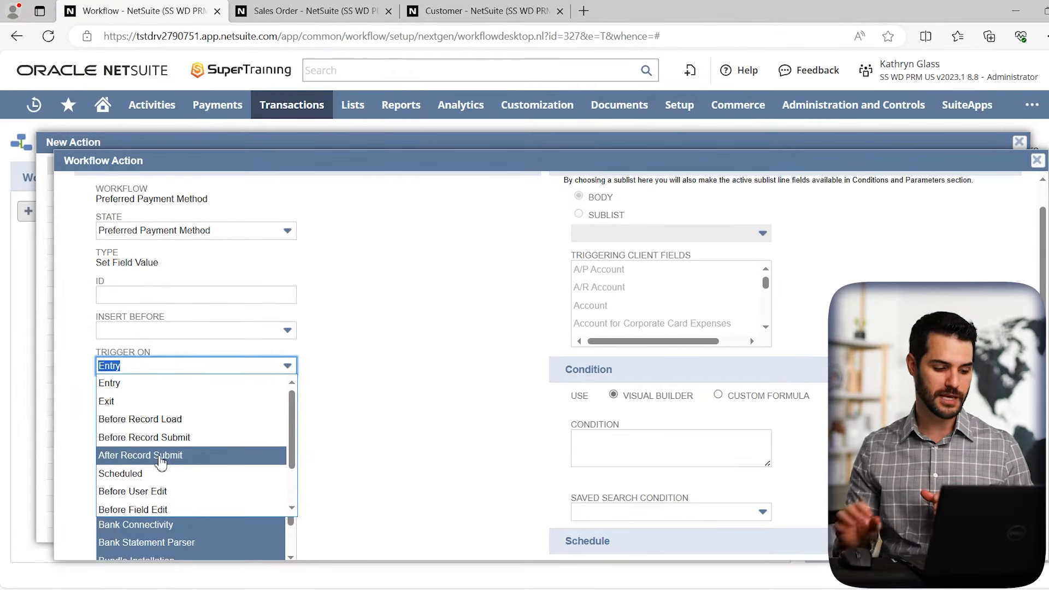
click(152, 419)
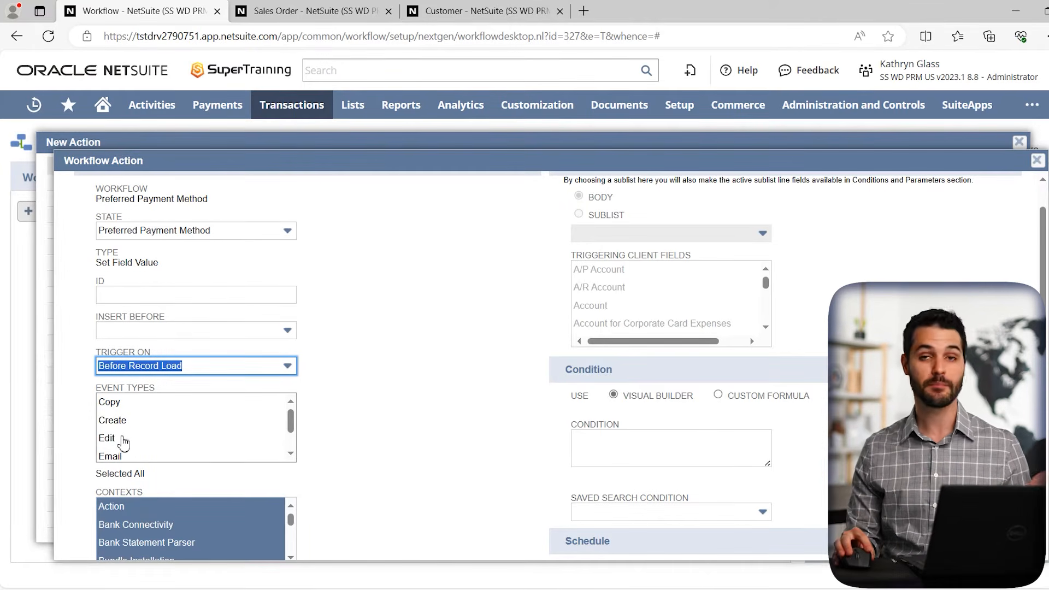
mouse_move(291, 422)
mouse_down()
mouse_move(293, 457)
mouse_move(295, 418)
mouse_up()
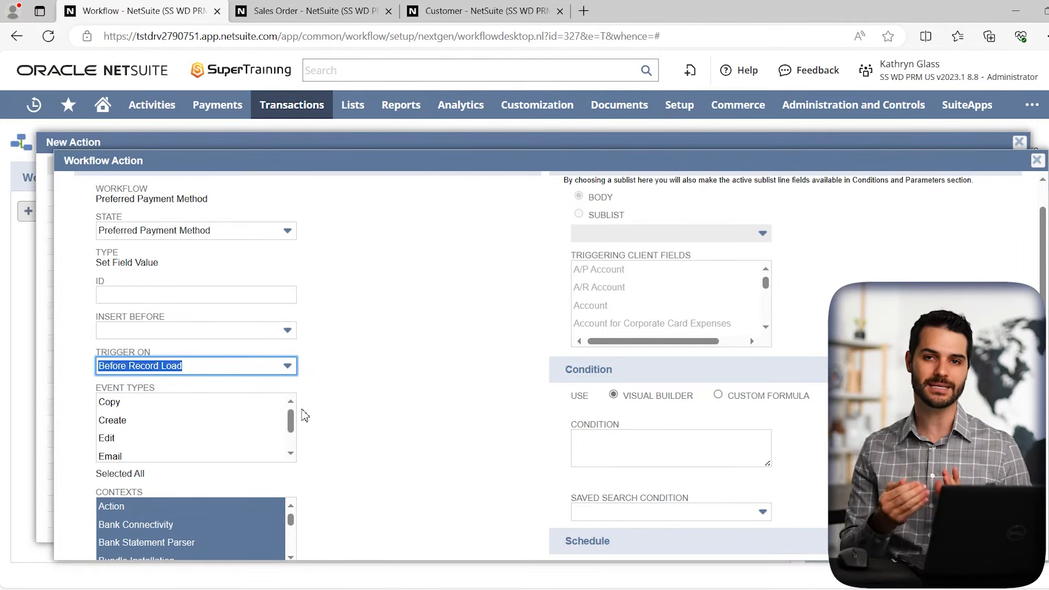
Check the sales order's primary information and set the workflow action to trigger on After Field Edit.
click(340, 10)
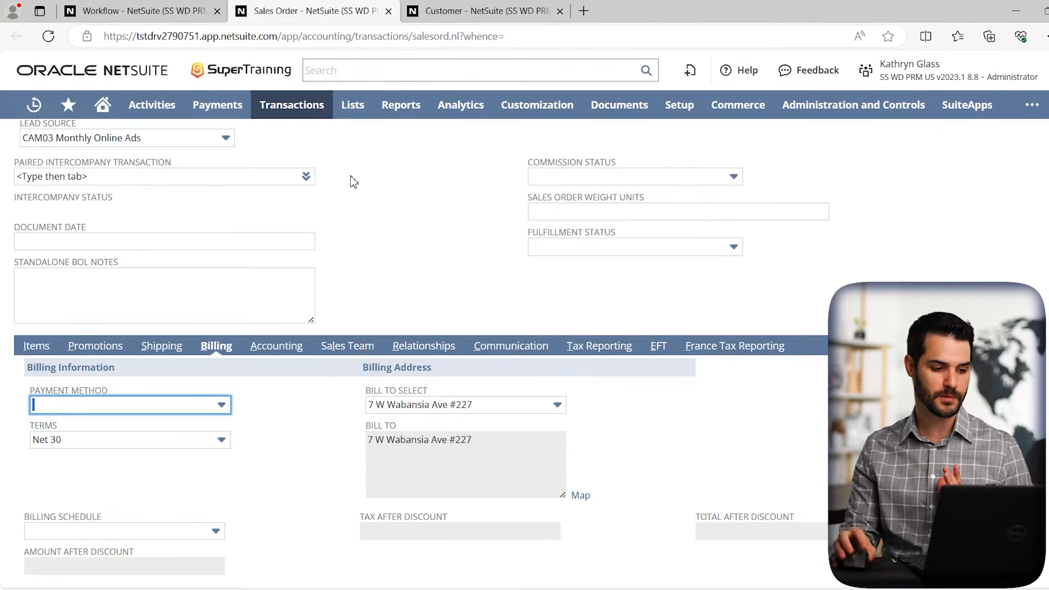
scroll(382, 247, up, 6)
scroll(381, 248, up, 3)
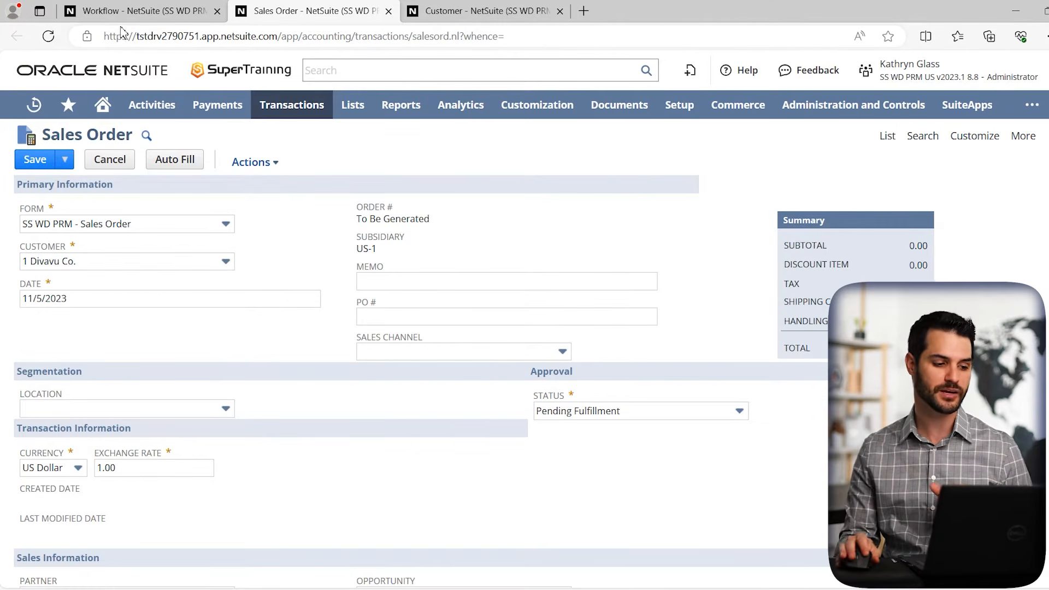
click(131, 11)
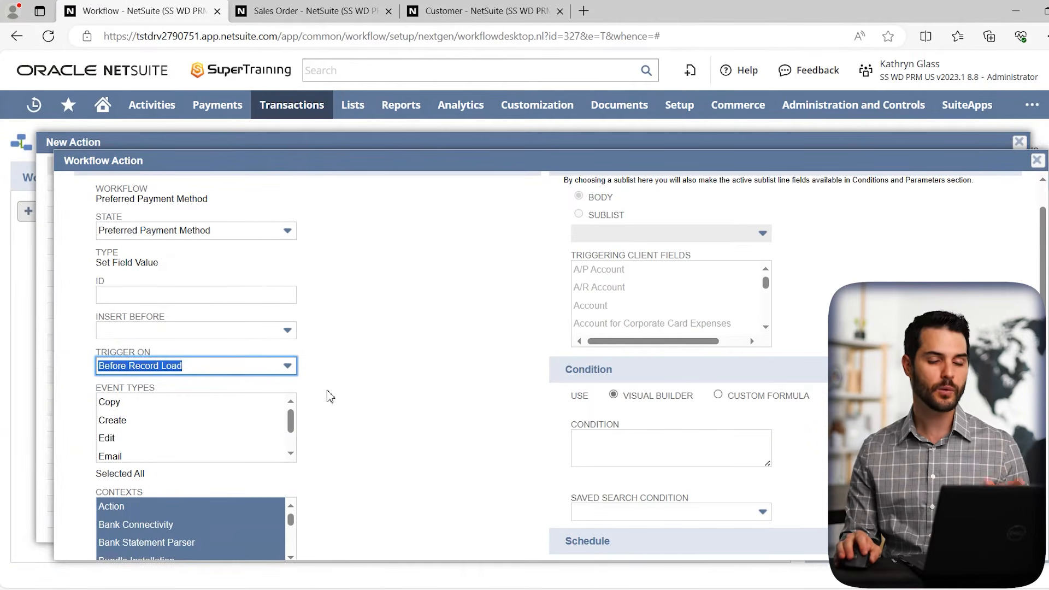
click(202, 370)
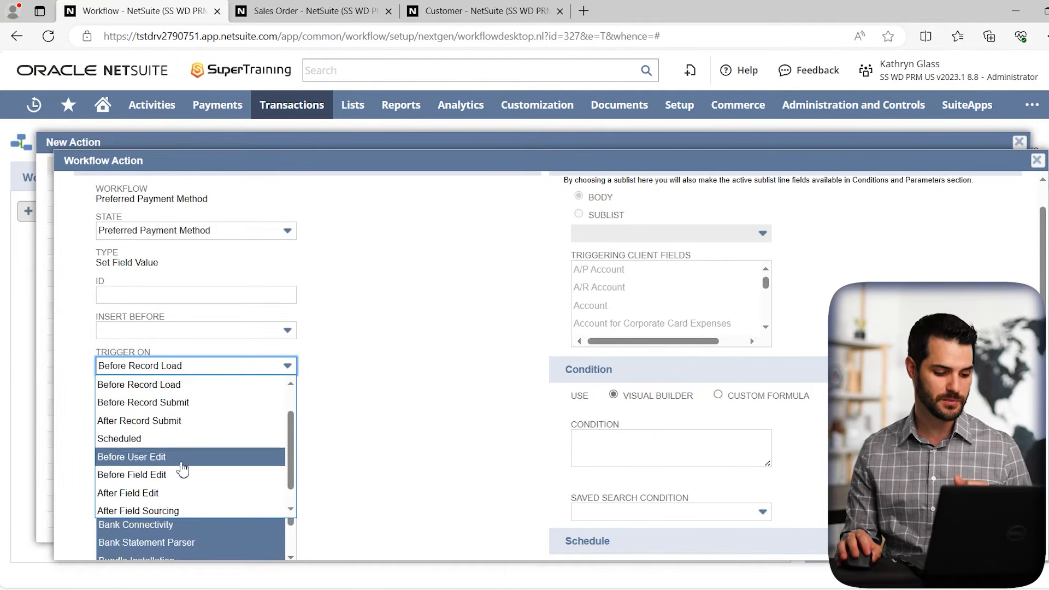
scroll(181, 473, down, 1)
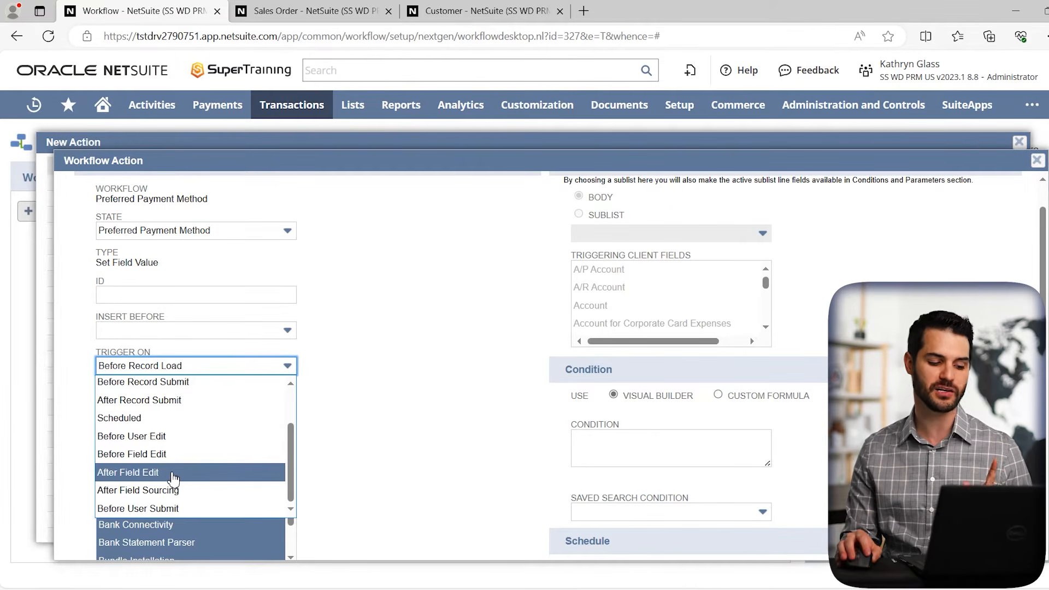
click(174, 473)
click(366, 349)
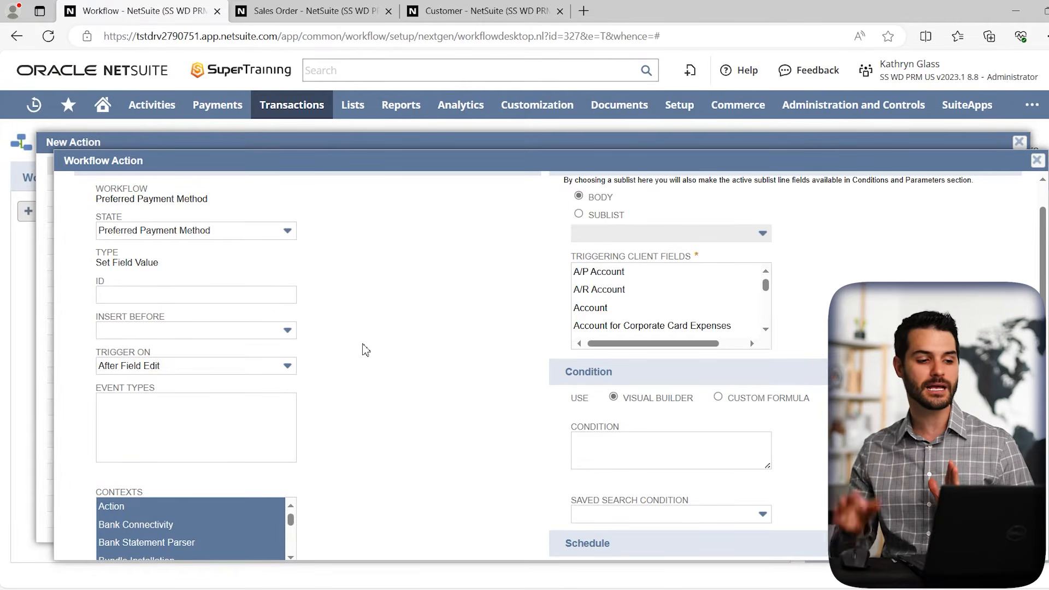
Compare the sales order's Customer field with the Body and Sublist options for the action's triggering client fields.
click(270, 9)
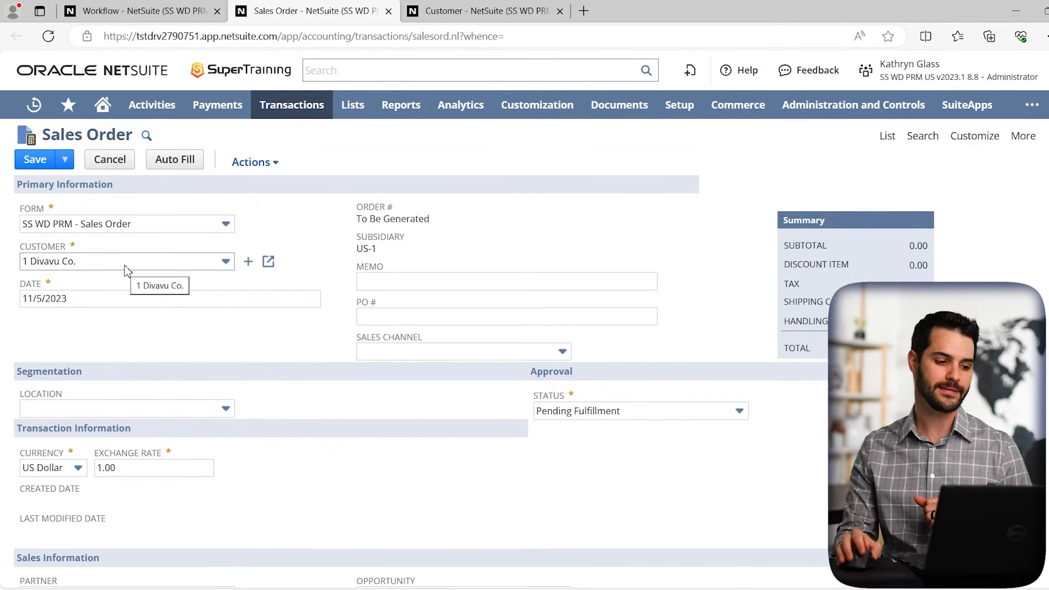
click(154, 12)
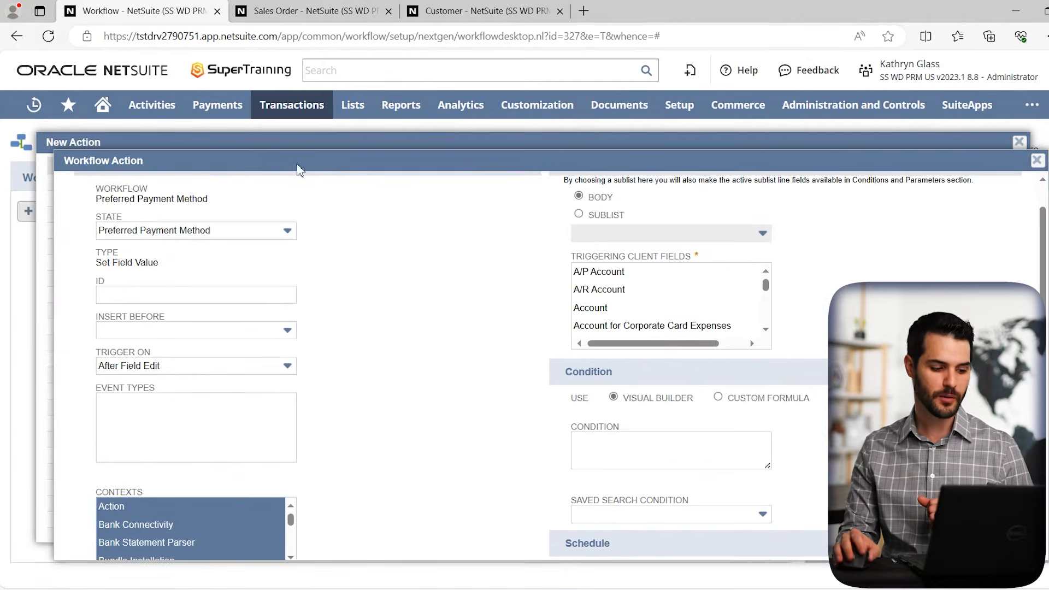
scroll(363, 344, down, 1)
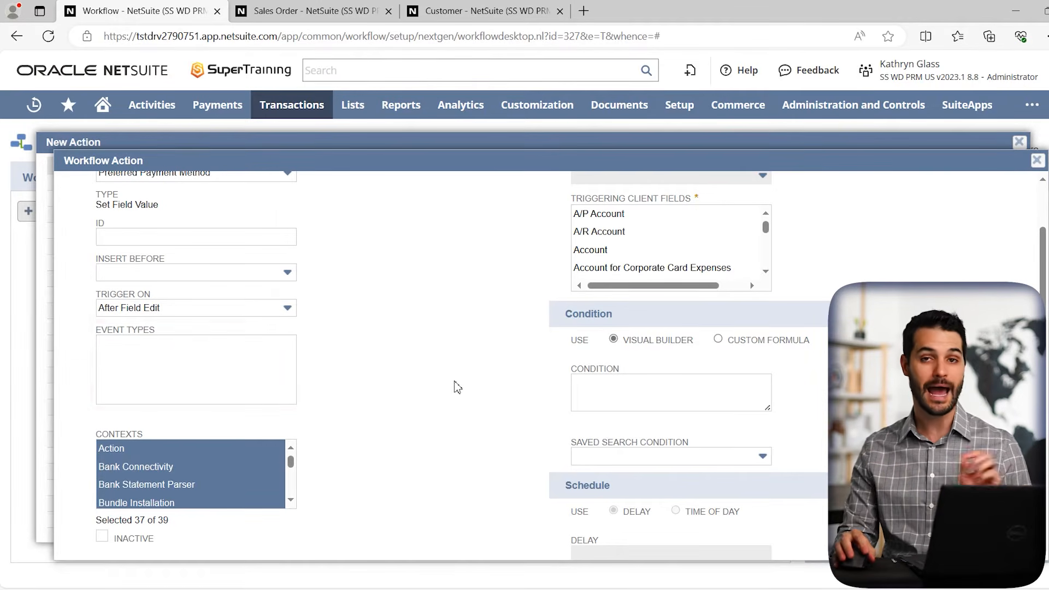
scroll(456, 382, up, 3)
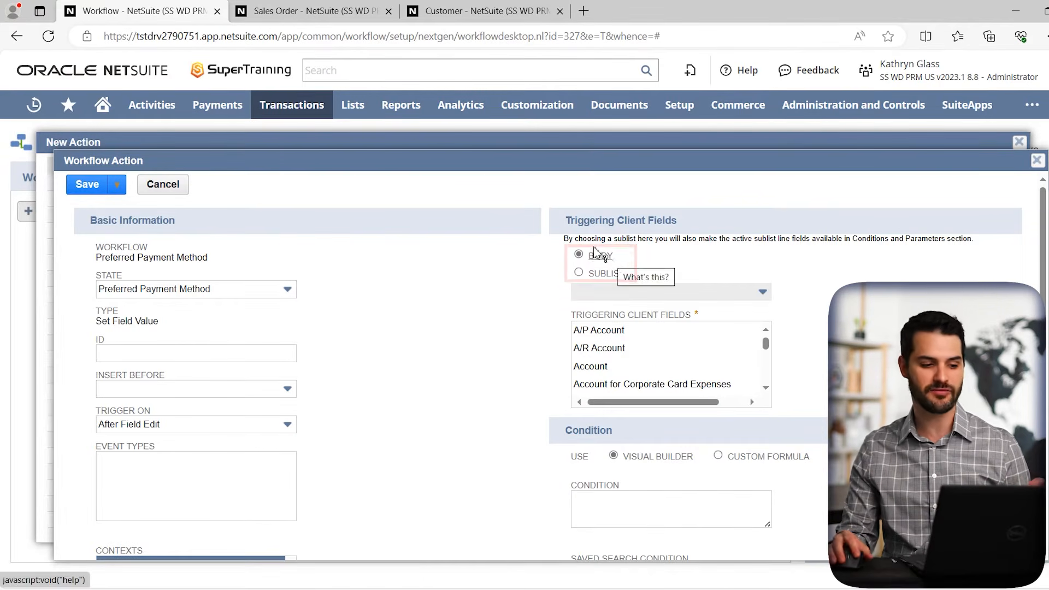
click(309, 11)
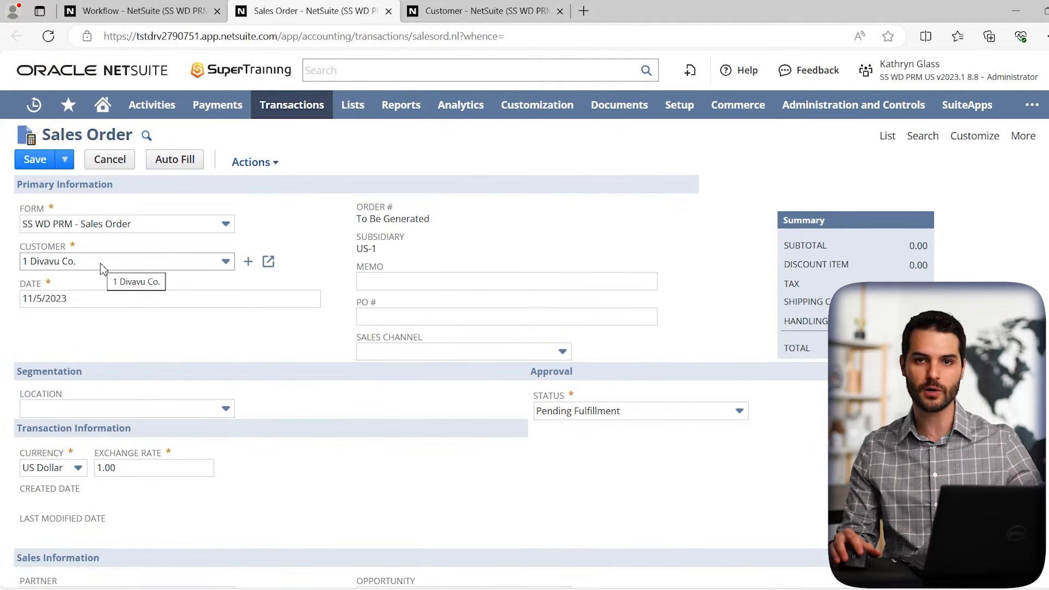
click(144, 11)
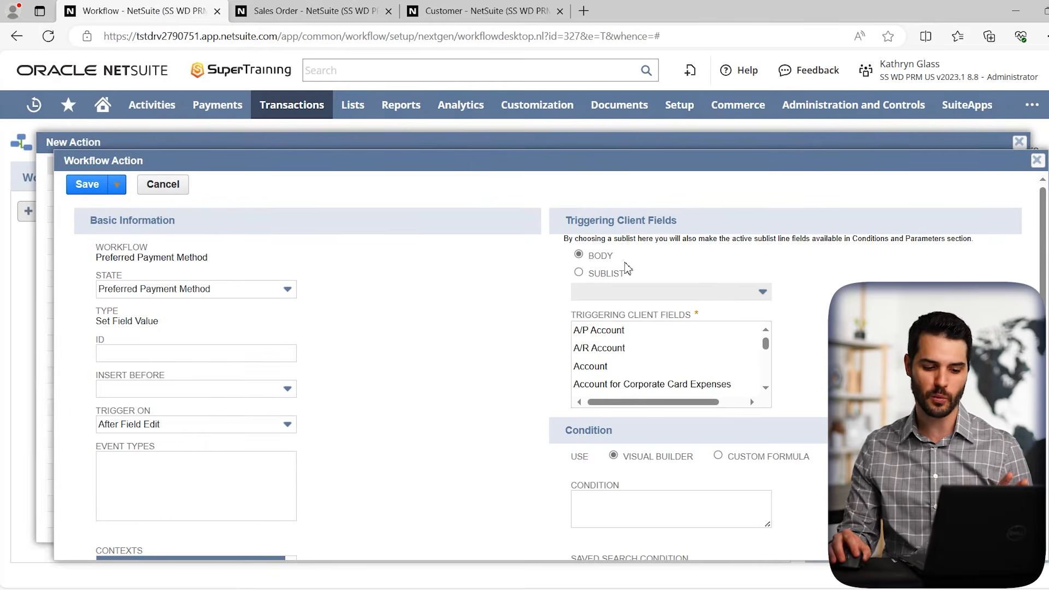
Select Customer as the triggering client field of the workflow action.
drag(766, 343, 767, 349)
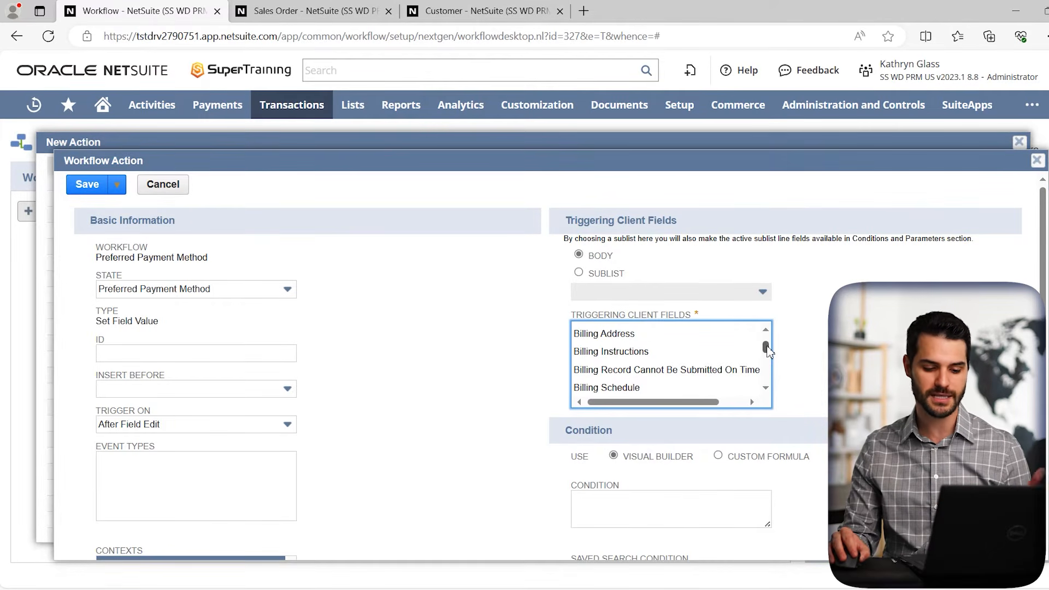
click(766, 387)
scroll(692, 351, down, 5)
scroll(696, 355, down, 3)
click(615, 370)
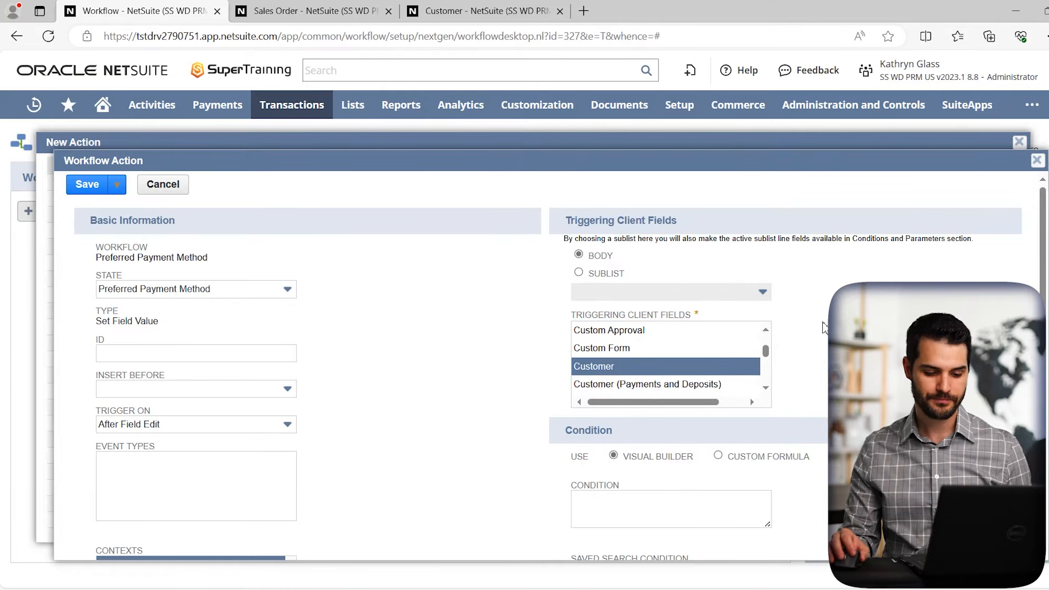
Look over the execution contexts selected for the workflow action.
scroll(824, 328, down, 4)
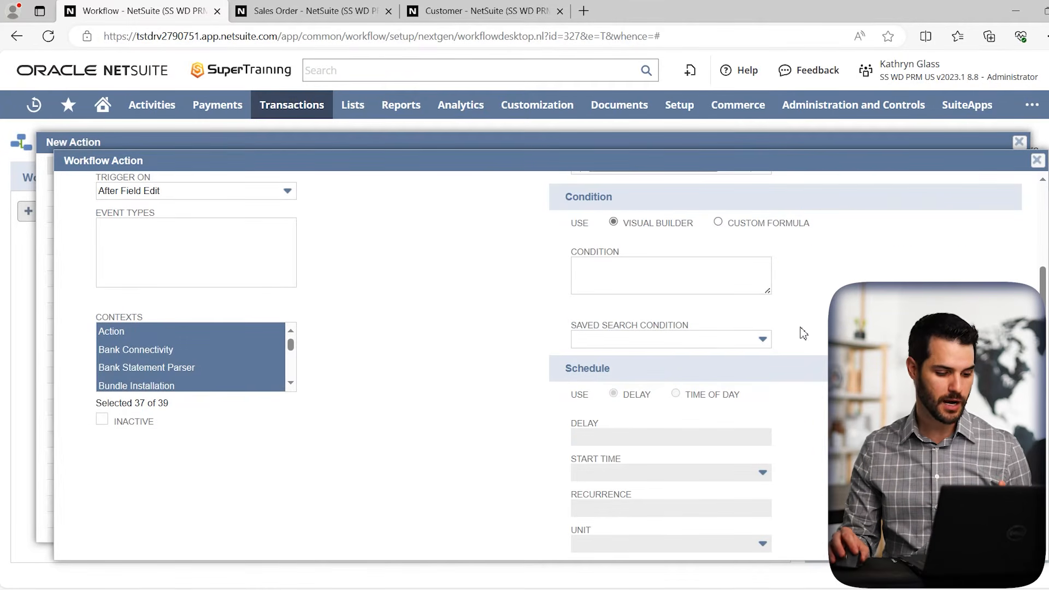
scroll(724, 330, up, 1)
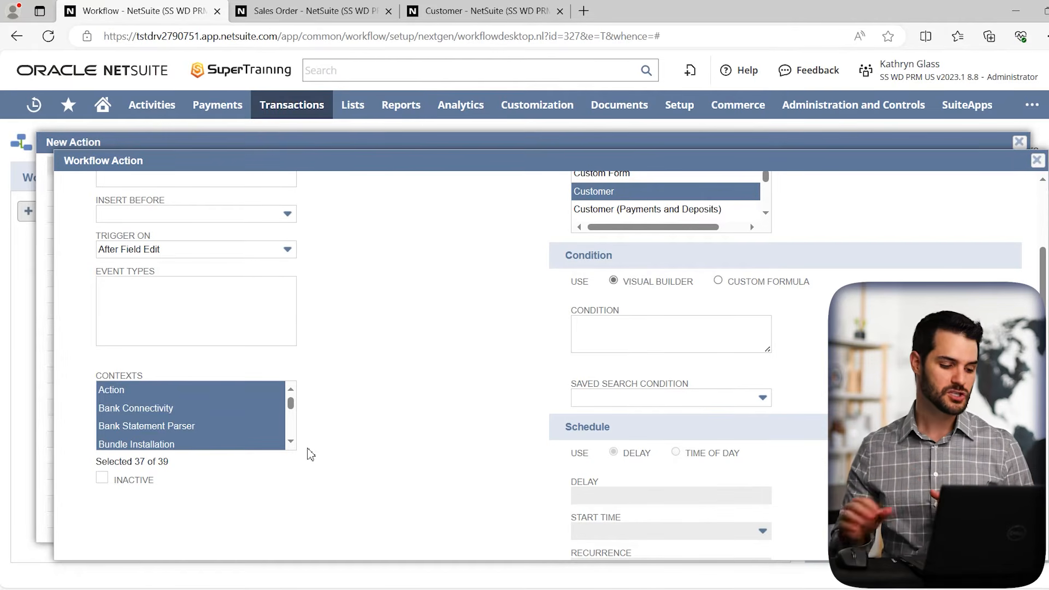
drag(293, 404, 298, 419)
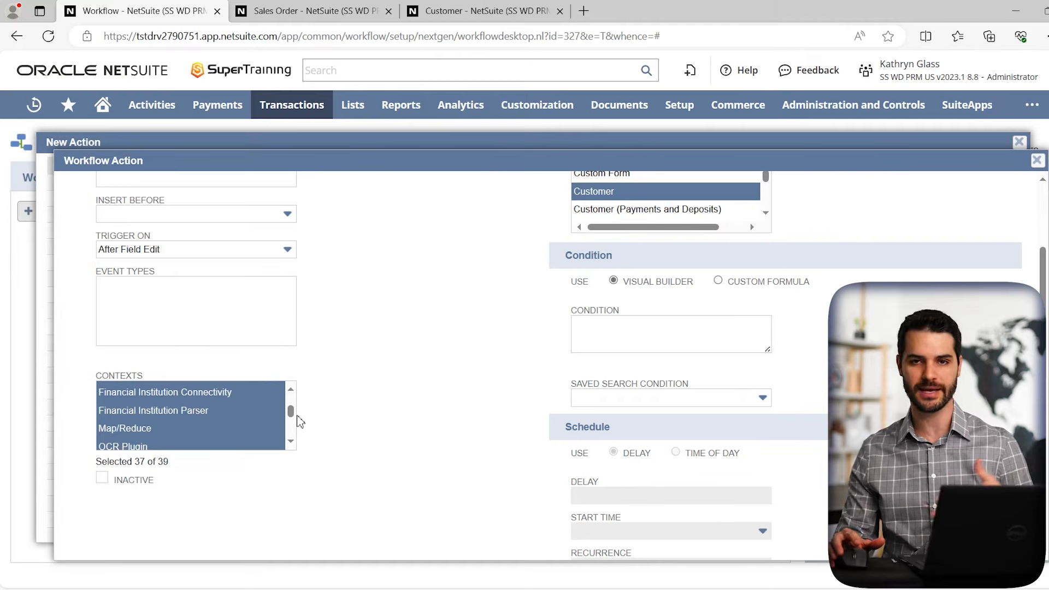
click(294, 416)
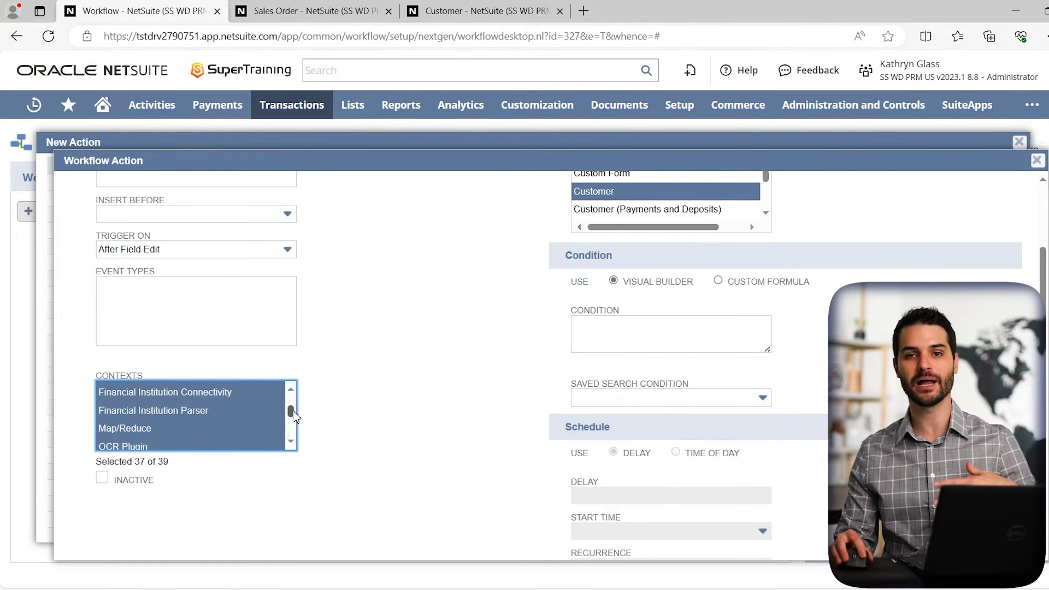
drag(293, 411, 294, 412)
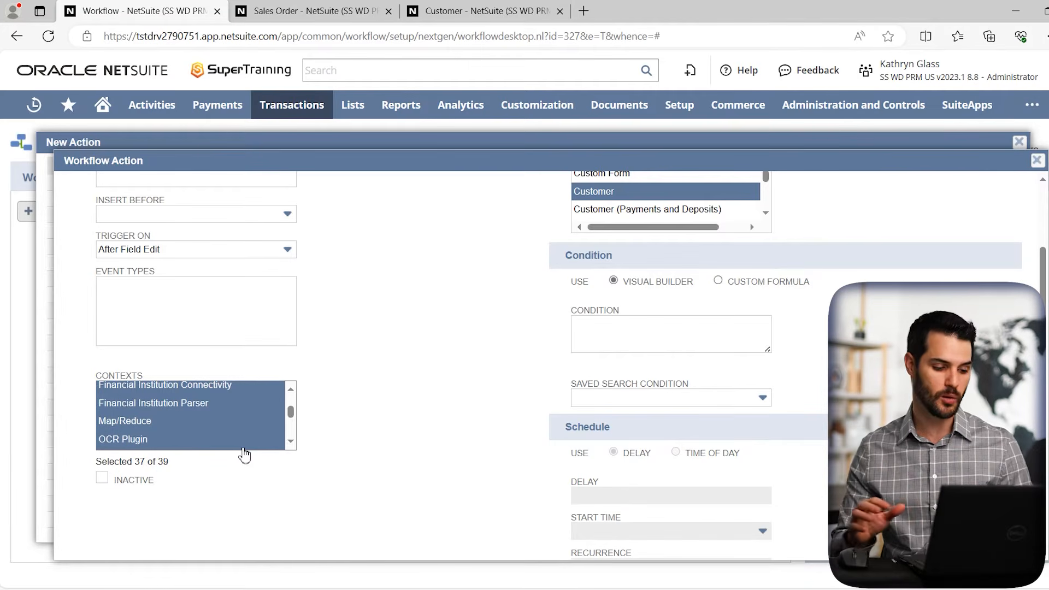
Start a visual builder condition for the action on the Customer record's Preferred Payment Method field.
scroll(487, 407, up, 1)
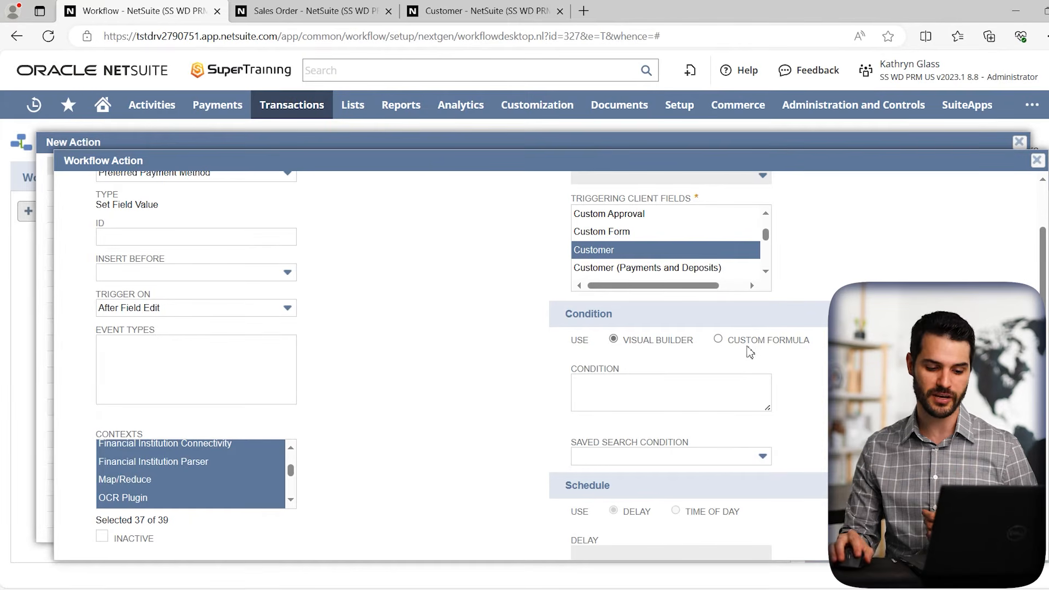
mouse_move(618, 390)
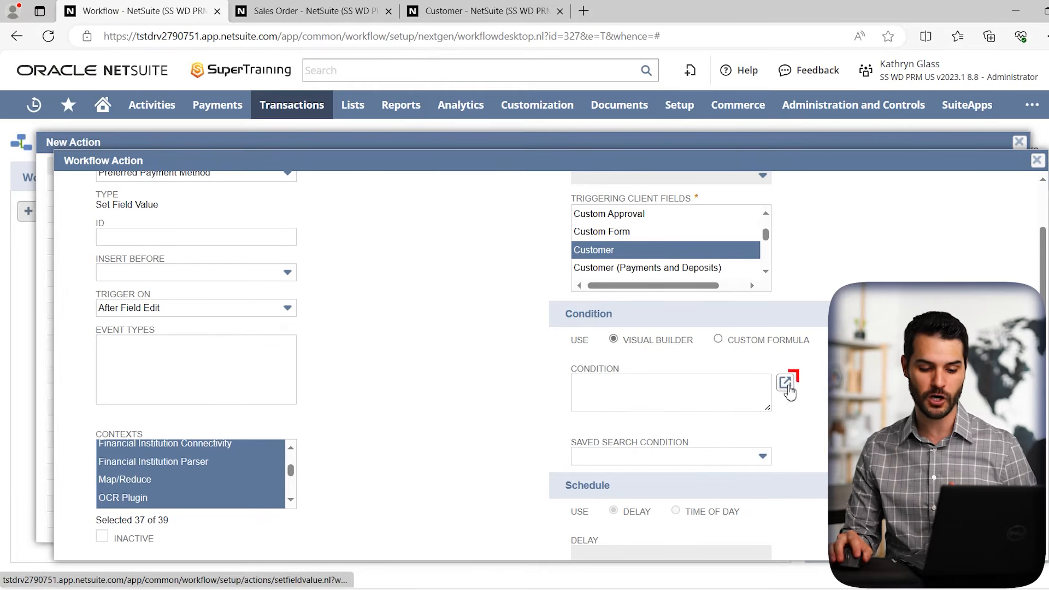
click(786, 383)
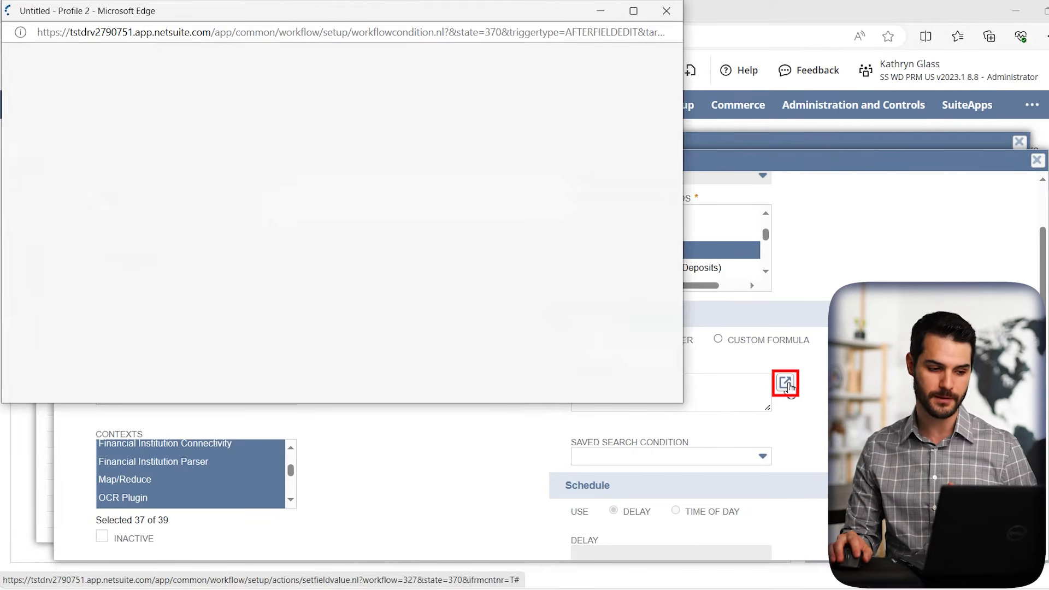
drag(186, 13, 309, 79)
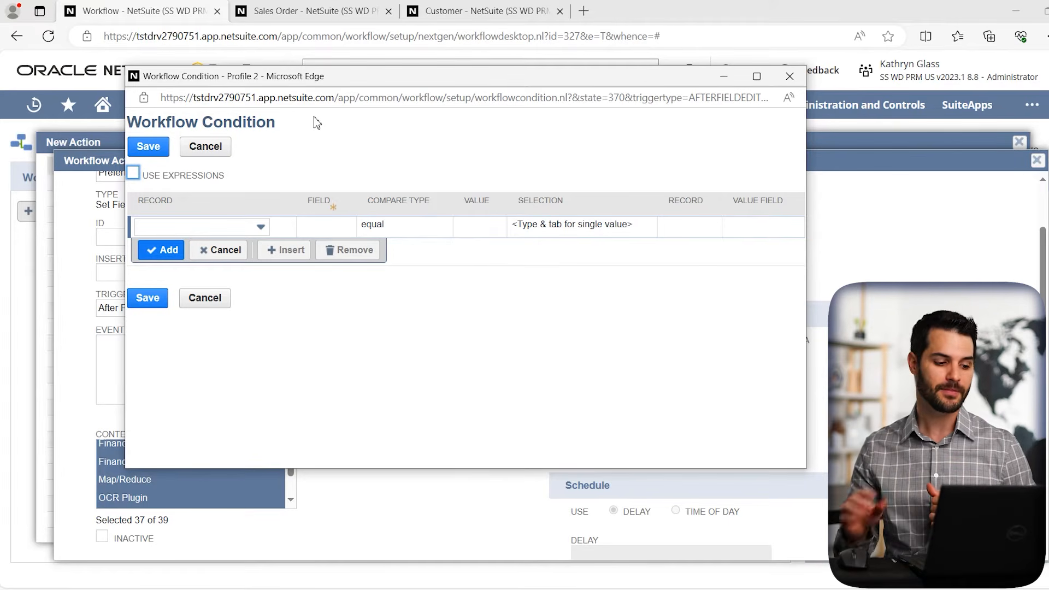
click(262, 227)
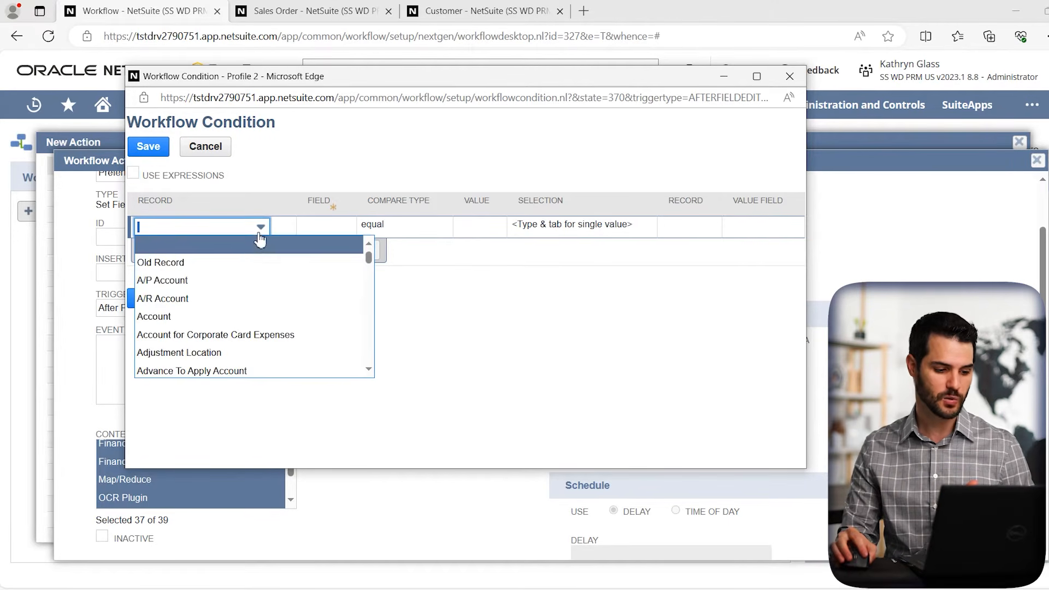
text(Customer)
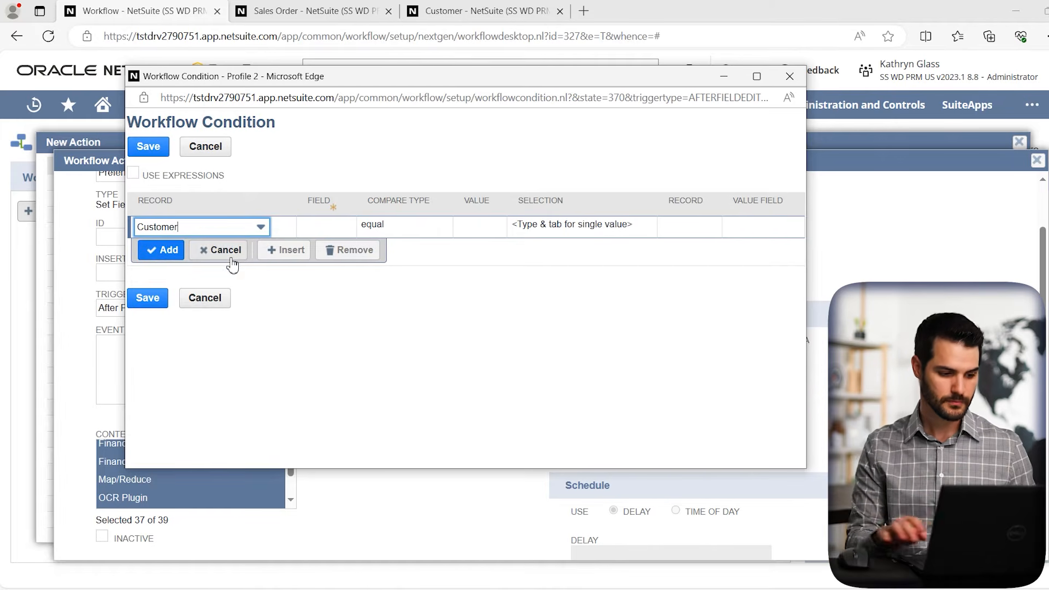
click(327, 229)
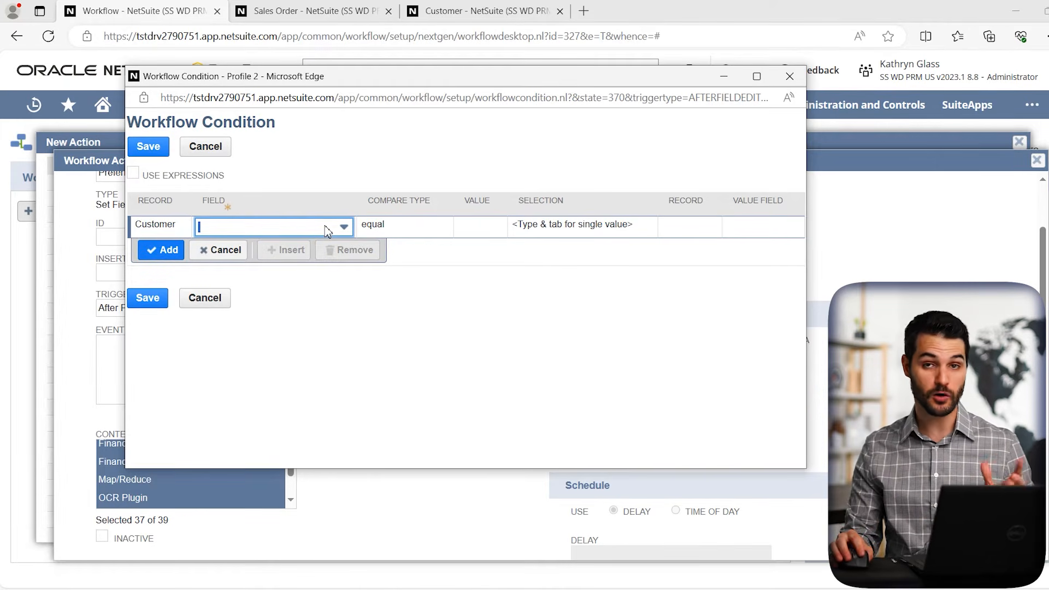
text(p)
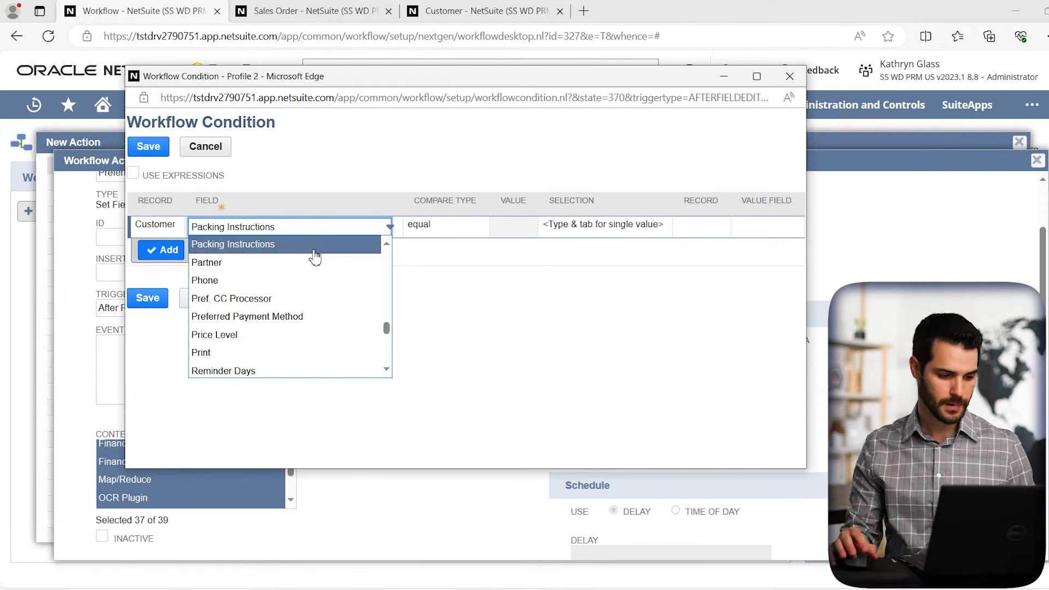
click(278, 315)
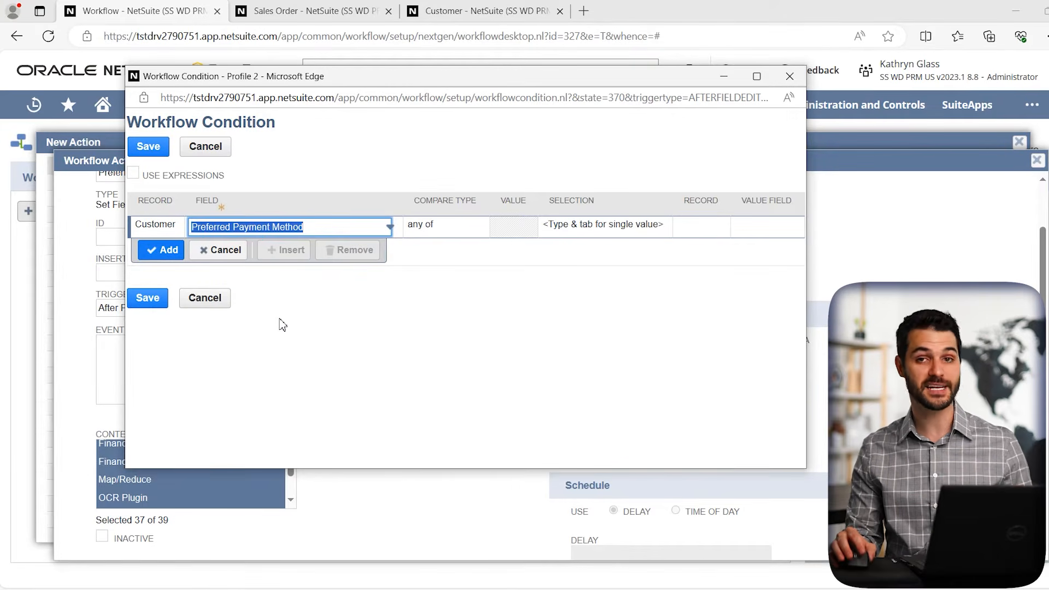
click(390, 310)
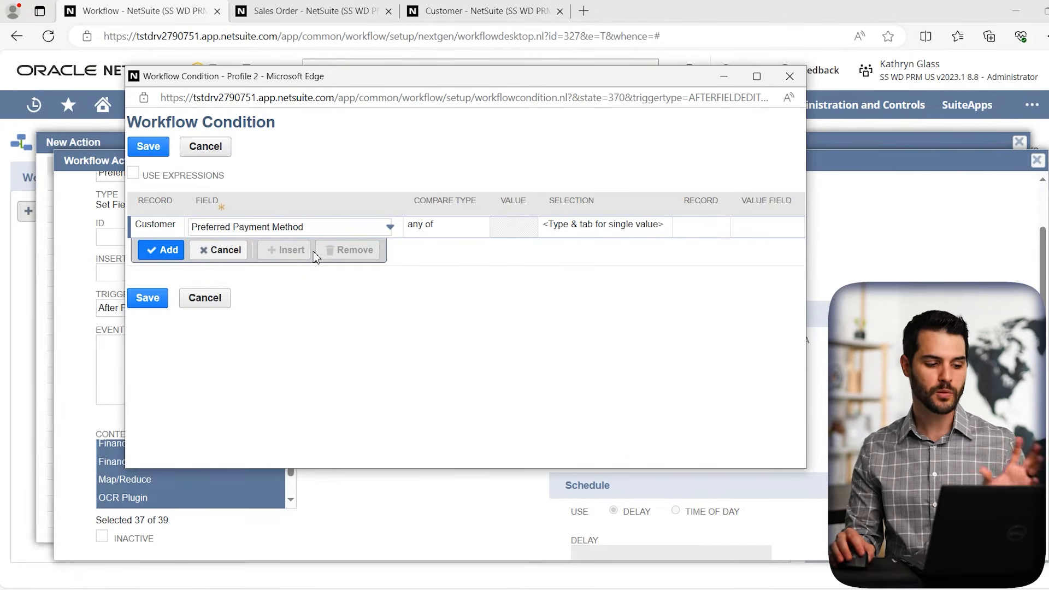
Set the condition's compare type to not empty, add the condition line, and save the workflow condition.
click(444, 227)
click(444, 227)
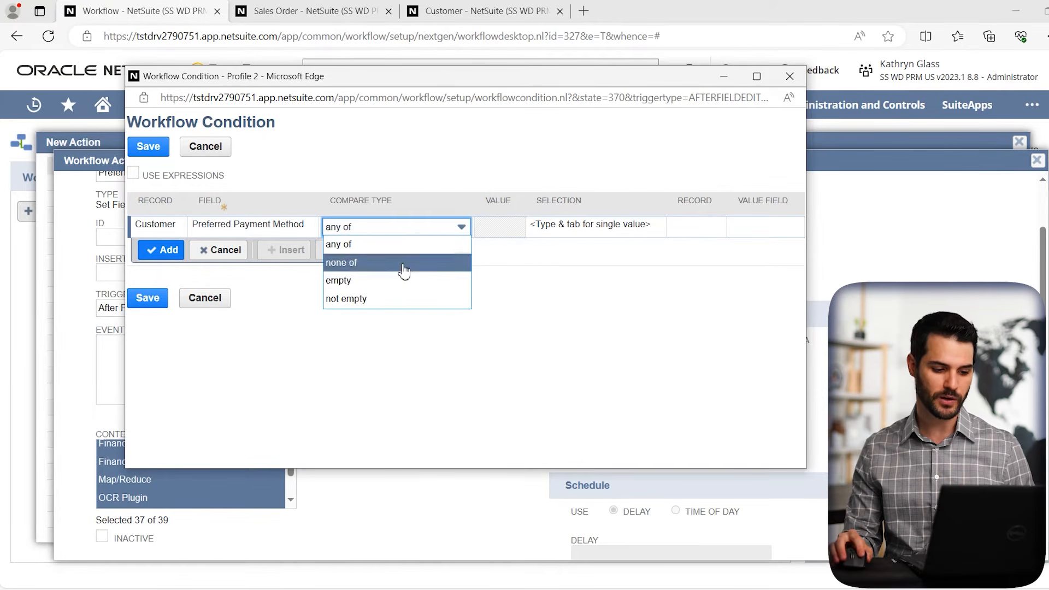
click(378, 299)
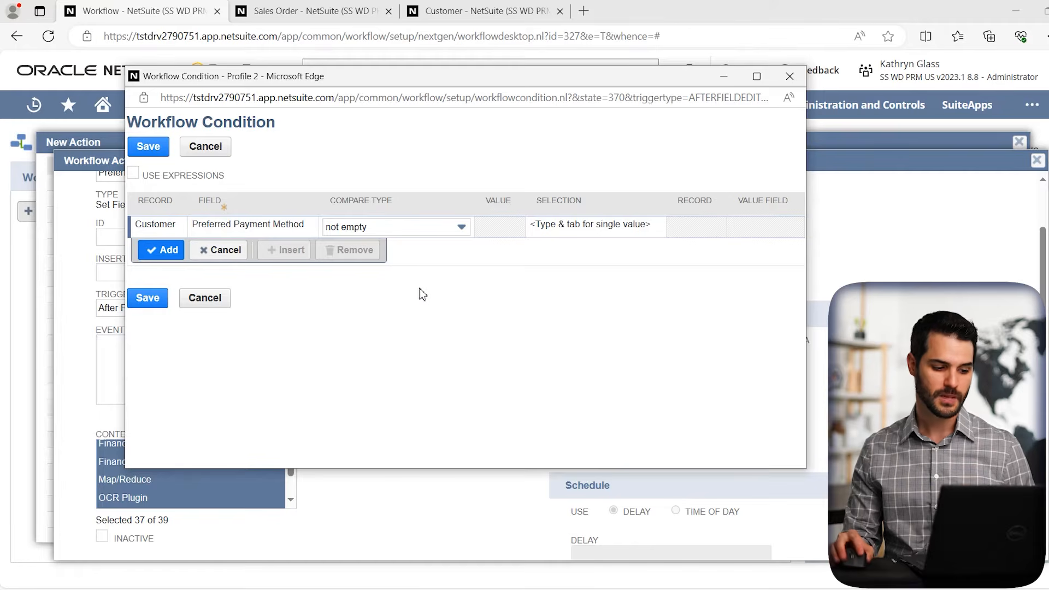
click(166, 251)
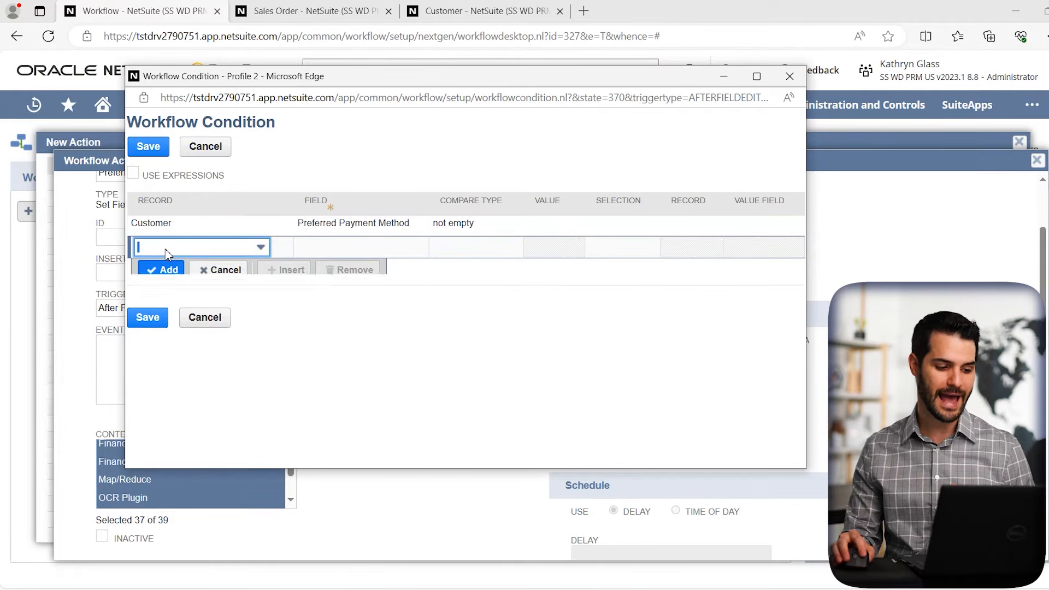
click(155, 320)
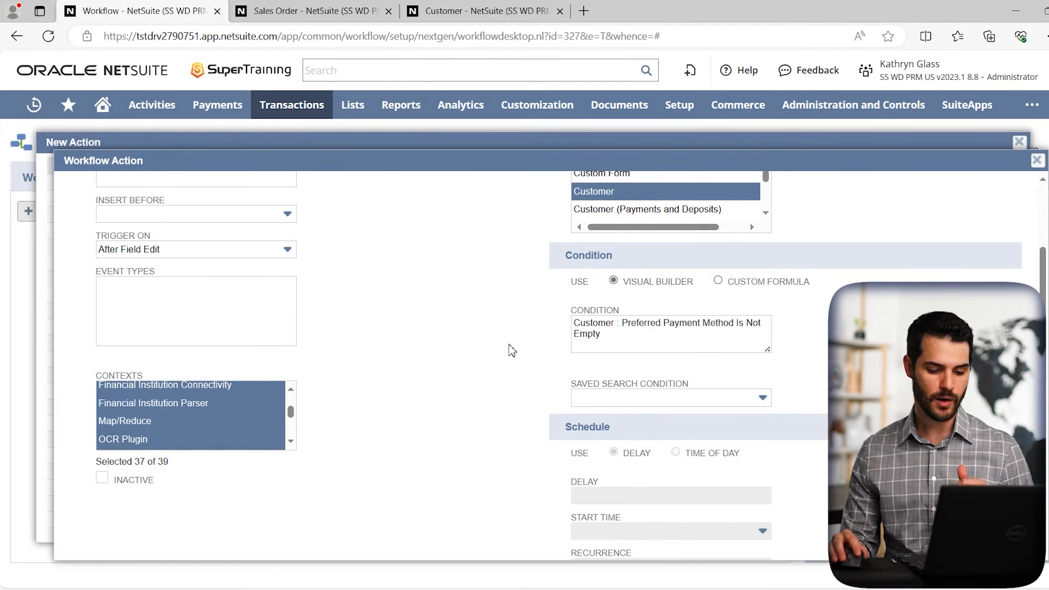
Browse the saved searches available as a condition for the workflow action without choosing one.
click(640, 398)
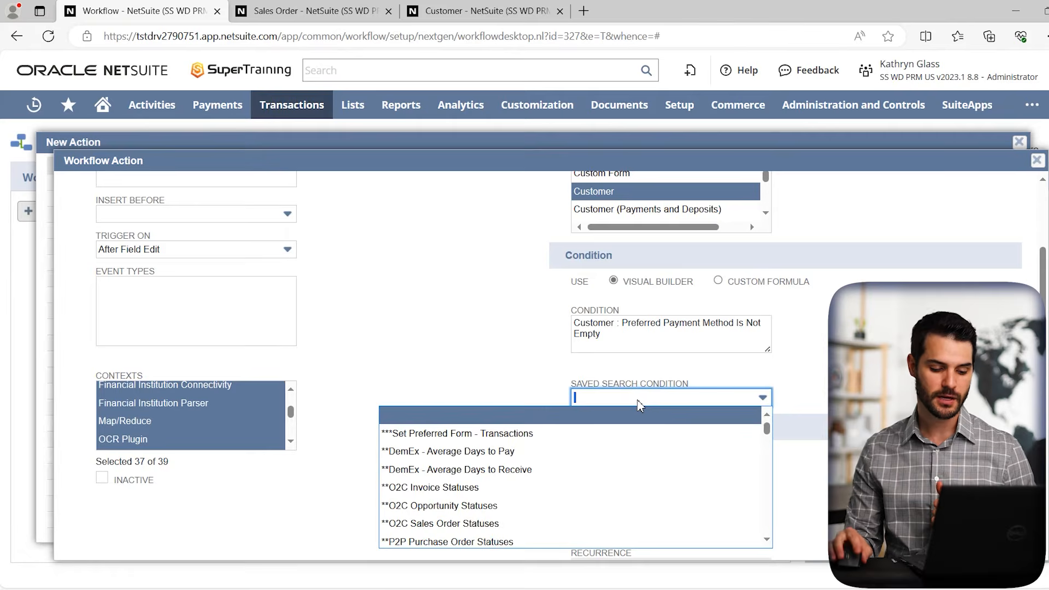
scroll(628, 432, down, 10)
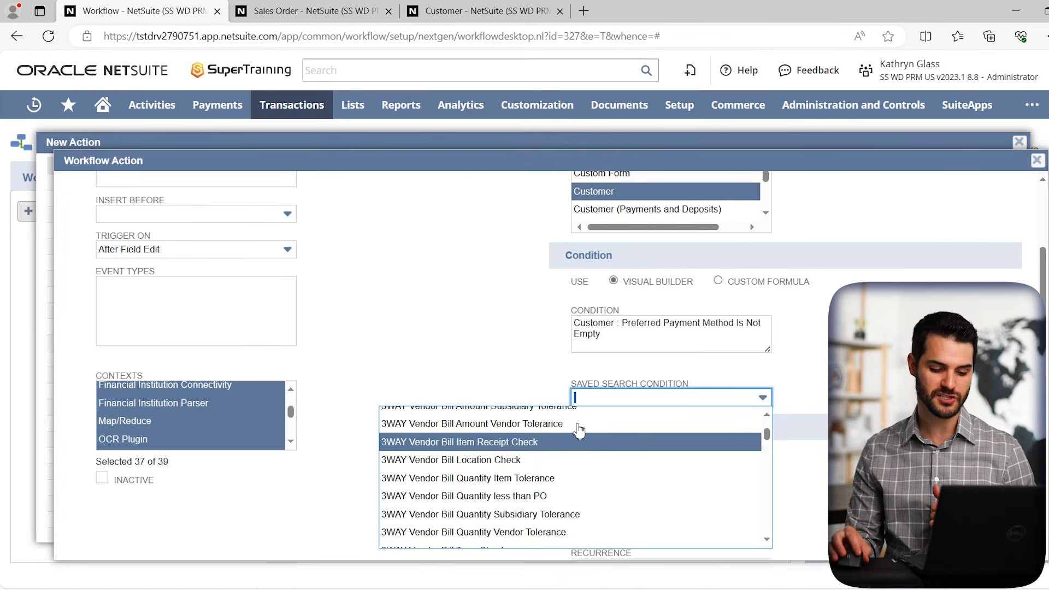
click(534, 374)
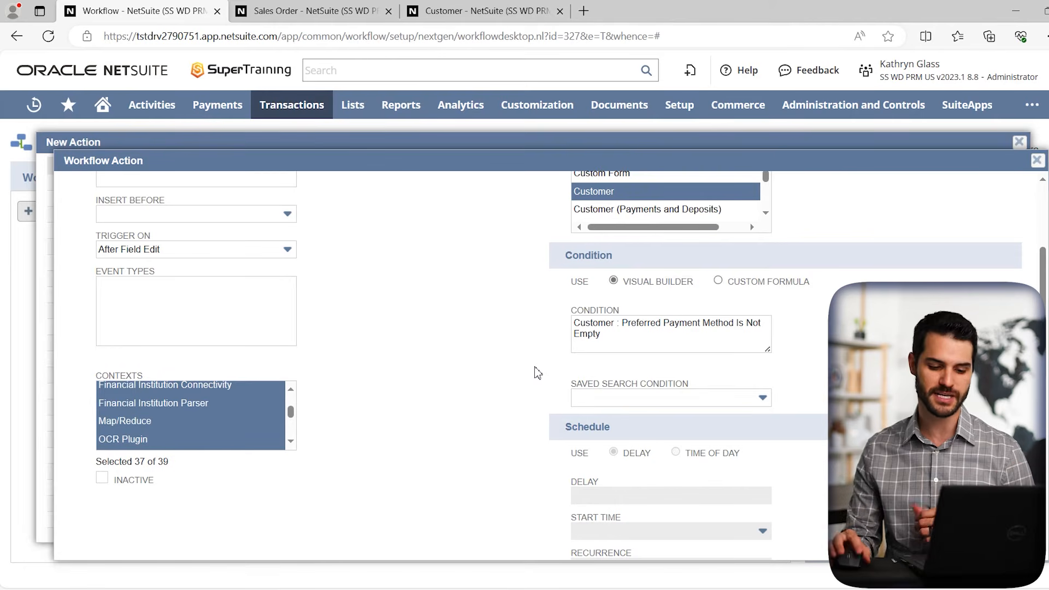
Set the action's parameter field, whose value the workflow sets, to Payment Method.
scroll(538, 374, down, 3)
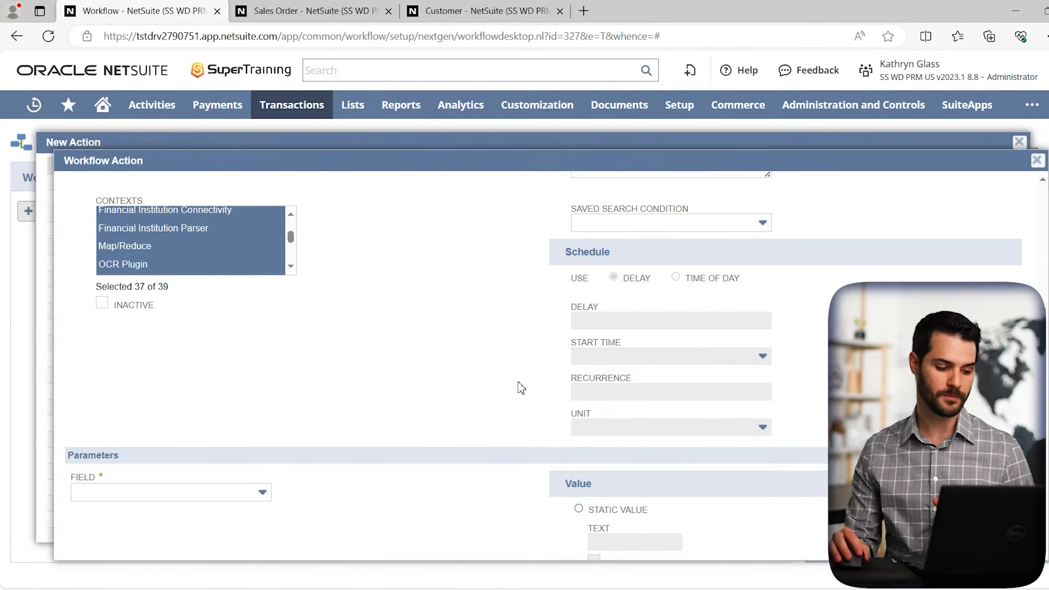
scroll(521, 385, down, 2)
scroll(520, 386, down, 1)
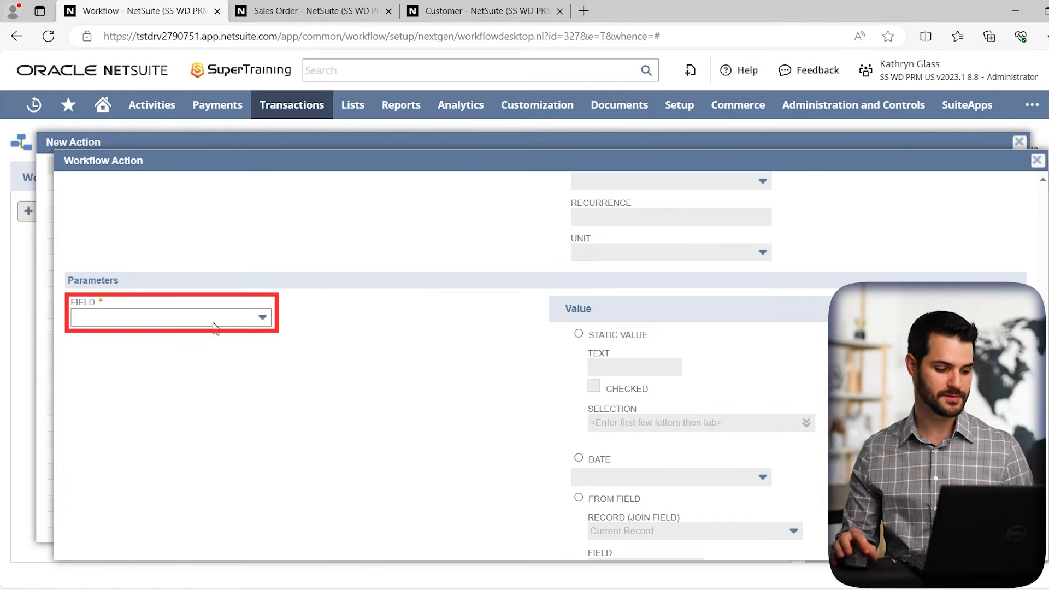
click(213, 323)
text(p)
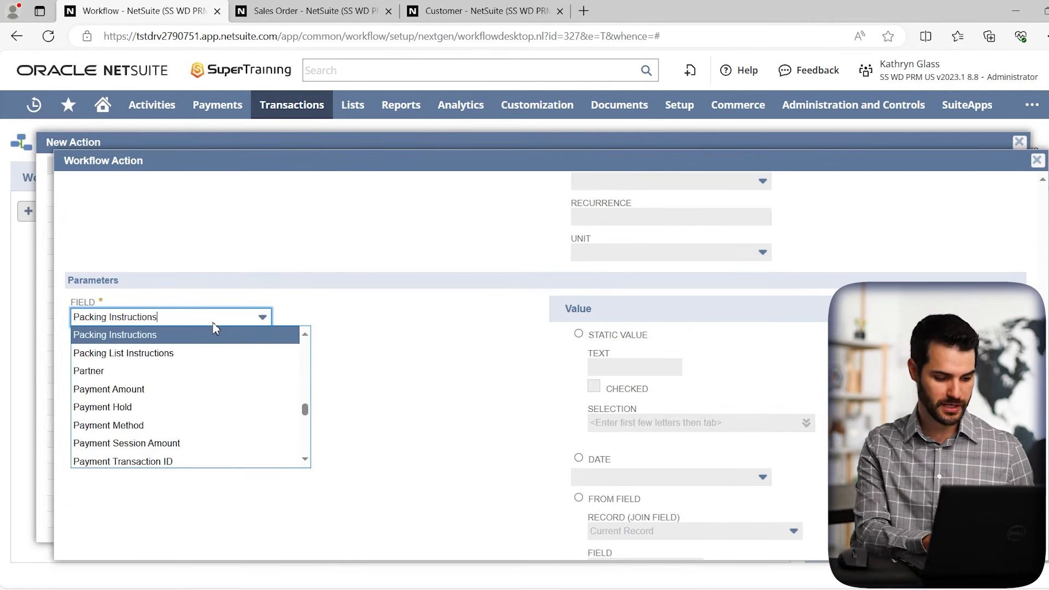
text(ayment Amount)
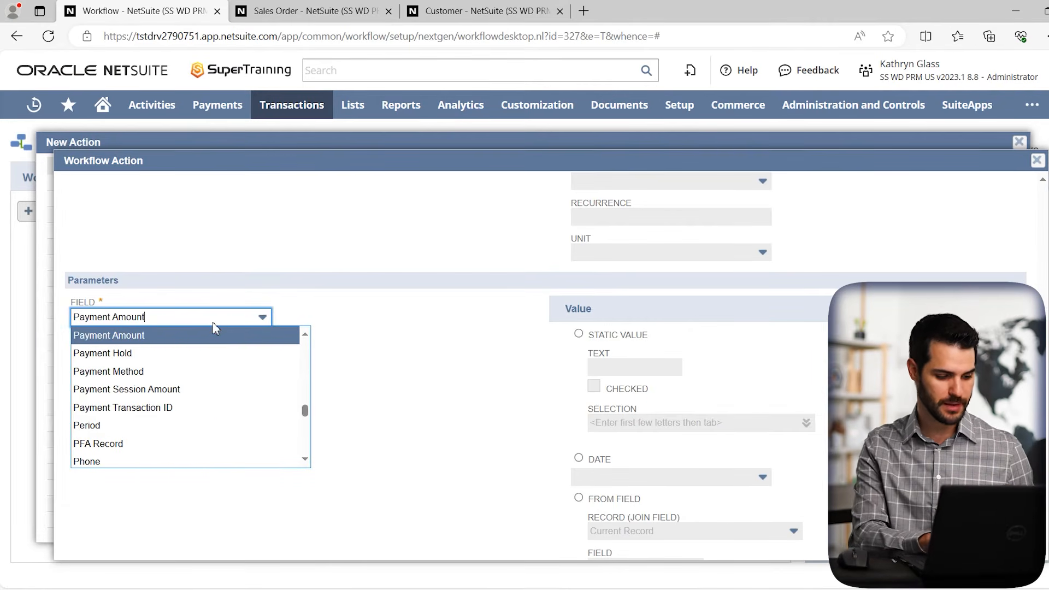
click(135, 376)
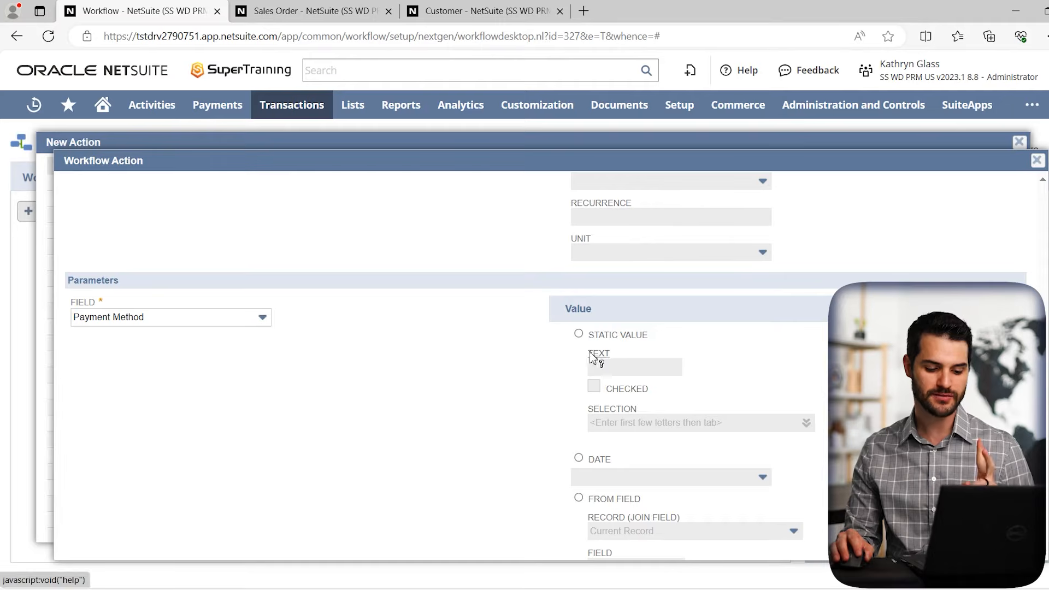
Take the Payment Method value from a field, using the joined Customer record's Preferred Payment Method.
scroll(544, 410, down, 1)
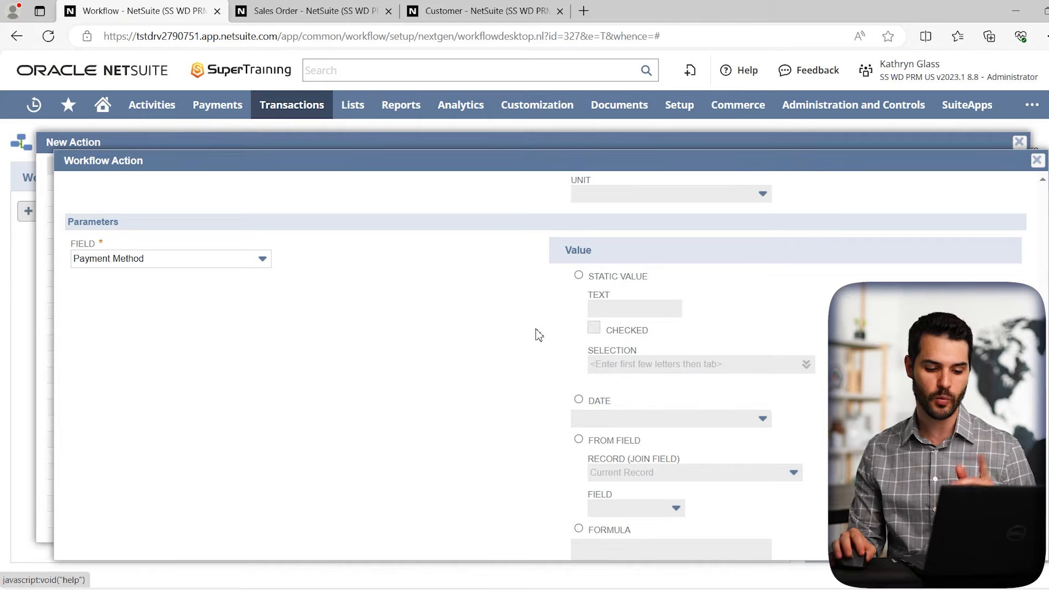
scroll(530, 347, down, 1)
click(579, 382)
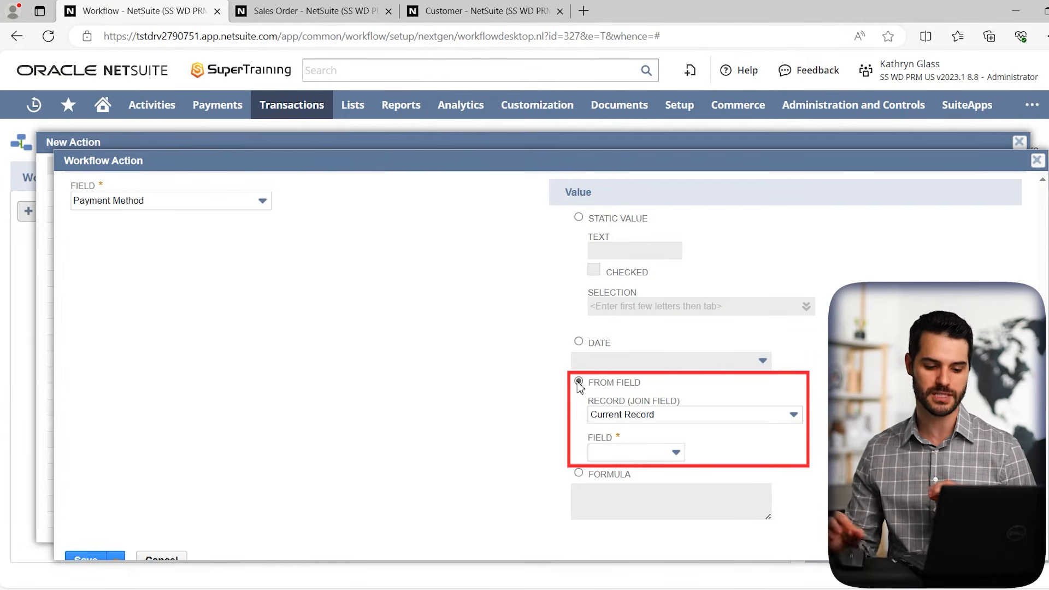
click(633, 418)
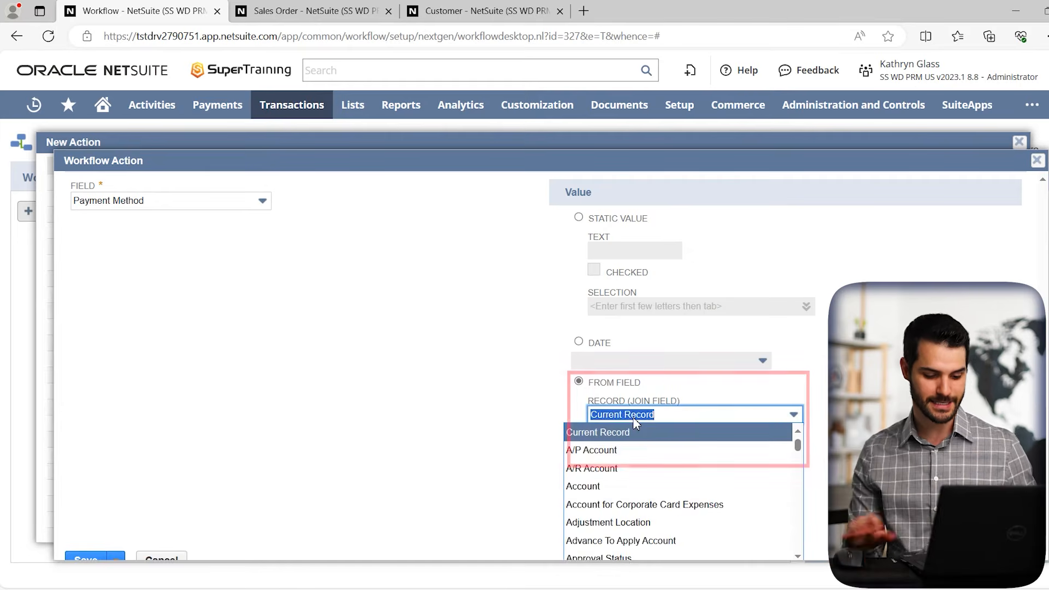
text(Custom Form)
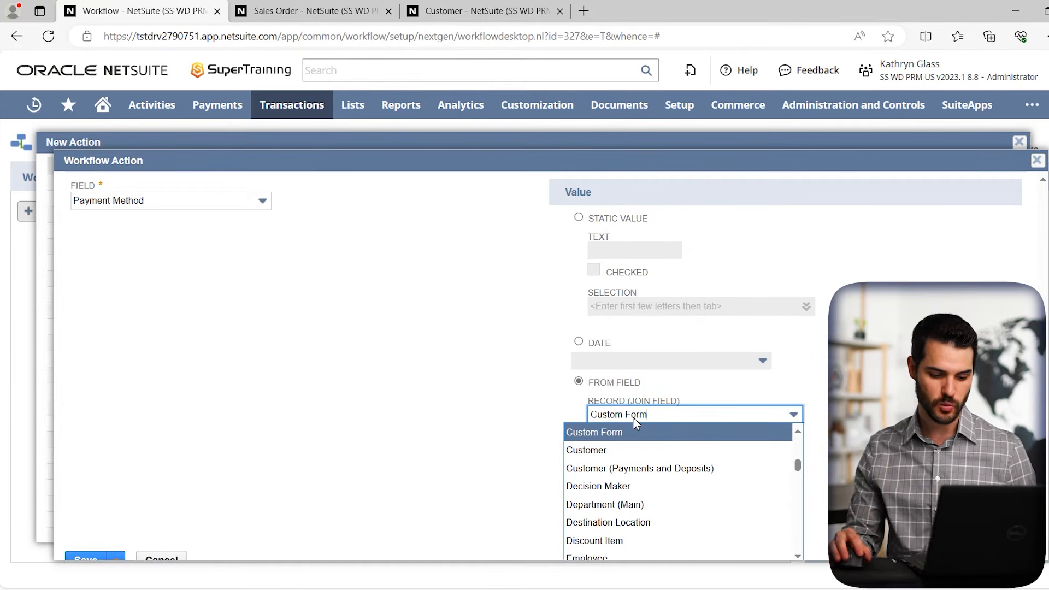
click(611, 450)
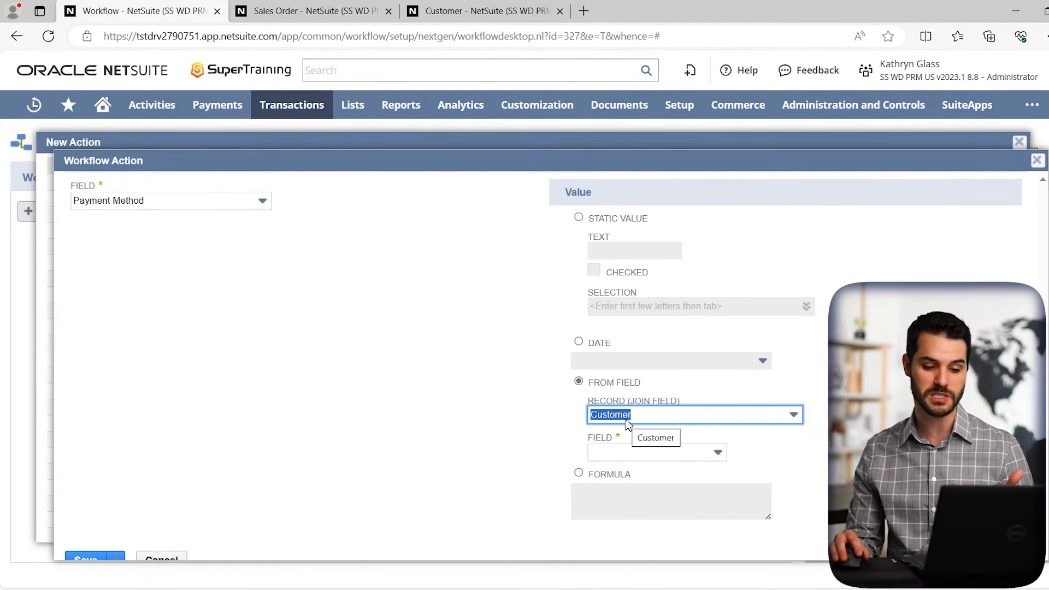
click(634, 452)
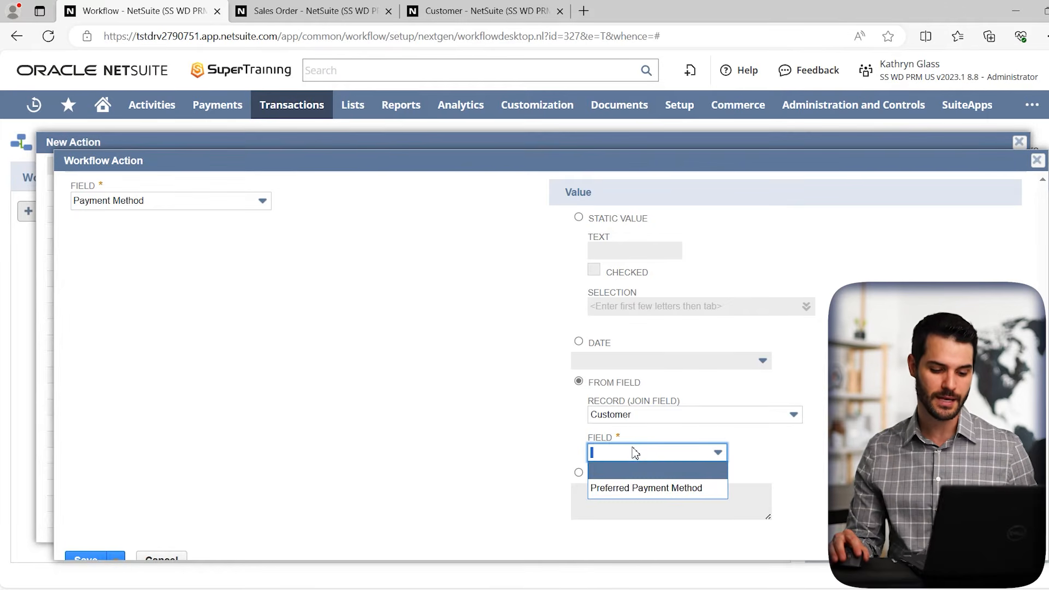
click(642, 491)
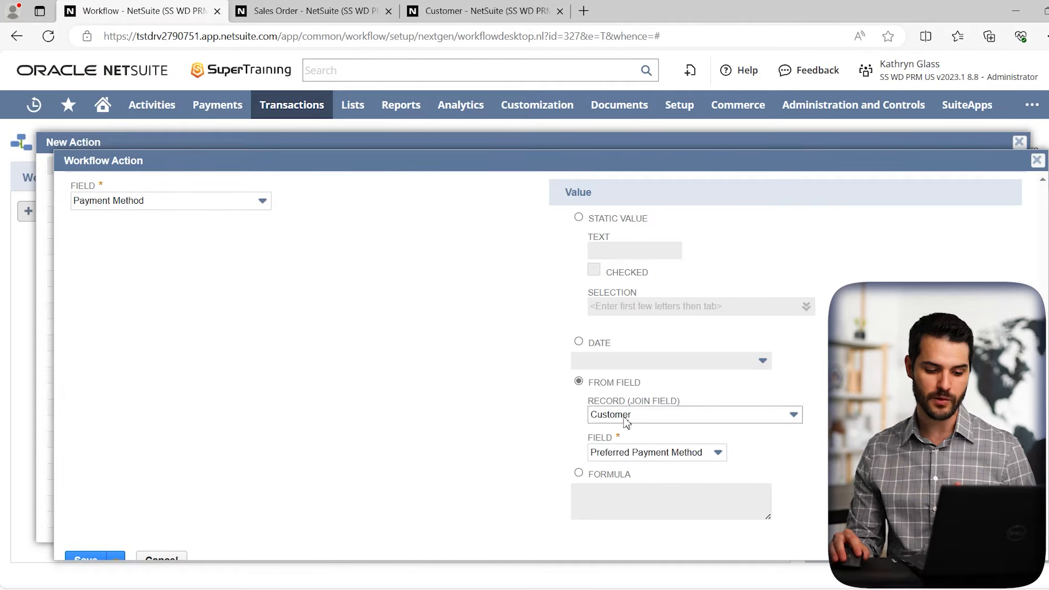
Save the Set Field Value action and the Preferred Payment Method workflow state.
scroll(626, 461, down, 1)
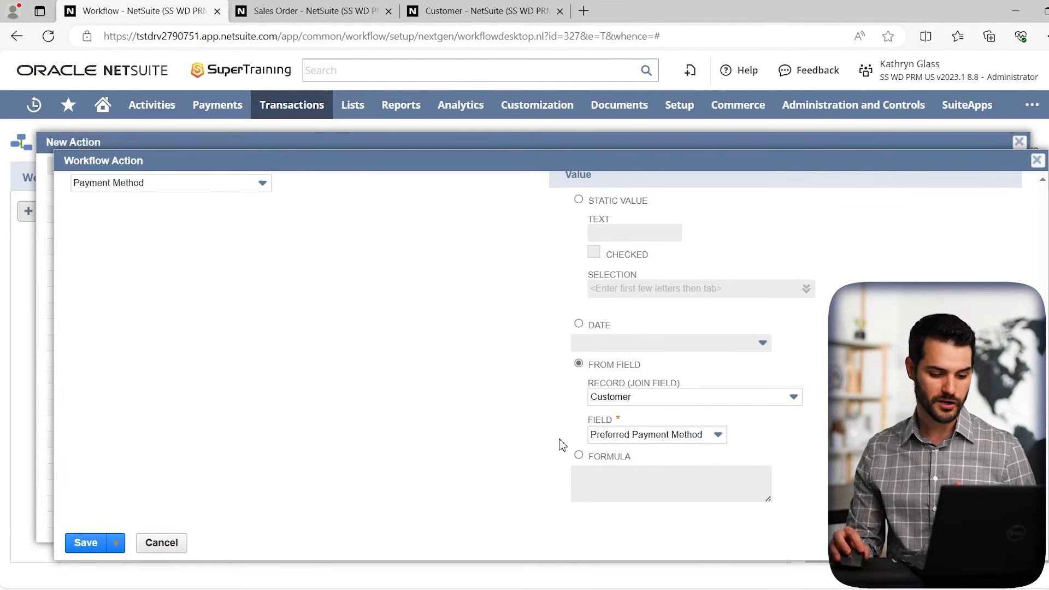
click(95, 548)
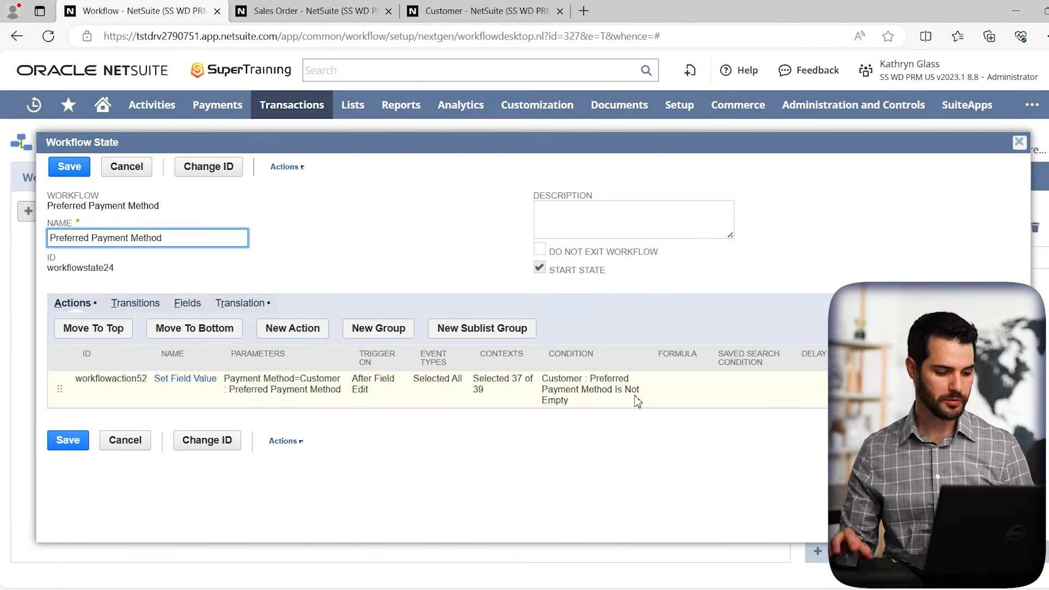
click(68, 441)
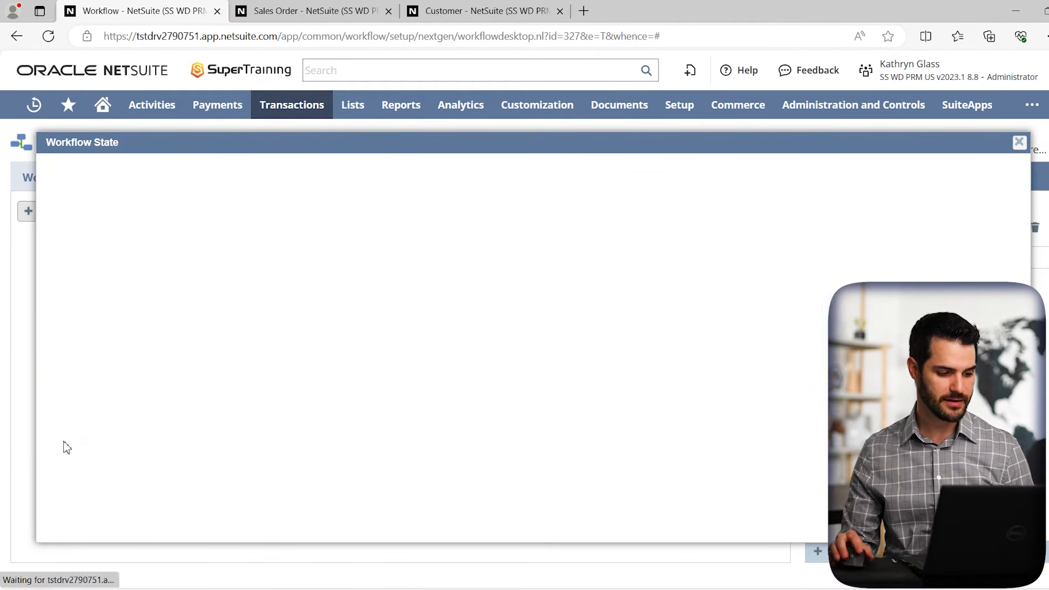
click(365, 386)
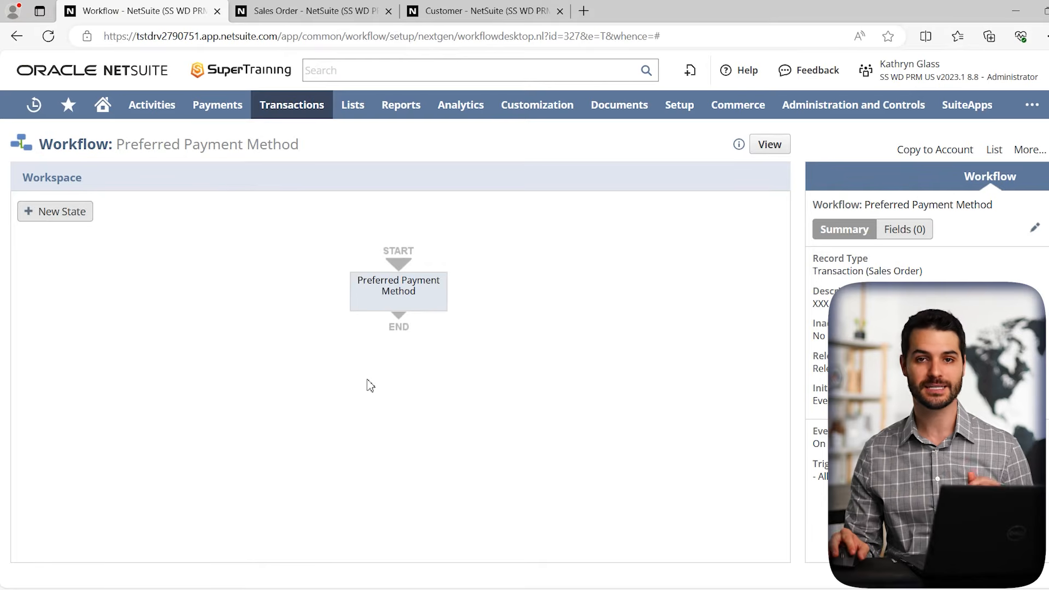
Switch to the open sales order and reload it as a blank form, discarding its unsaved entries.
click(314, 20)
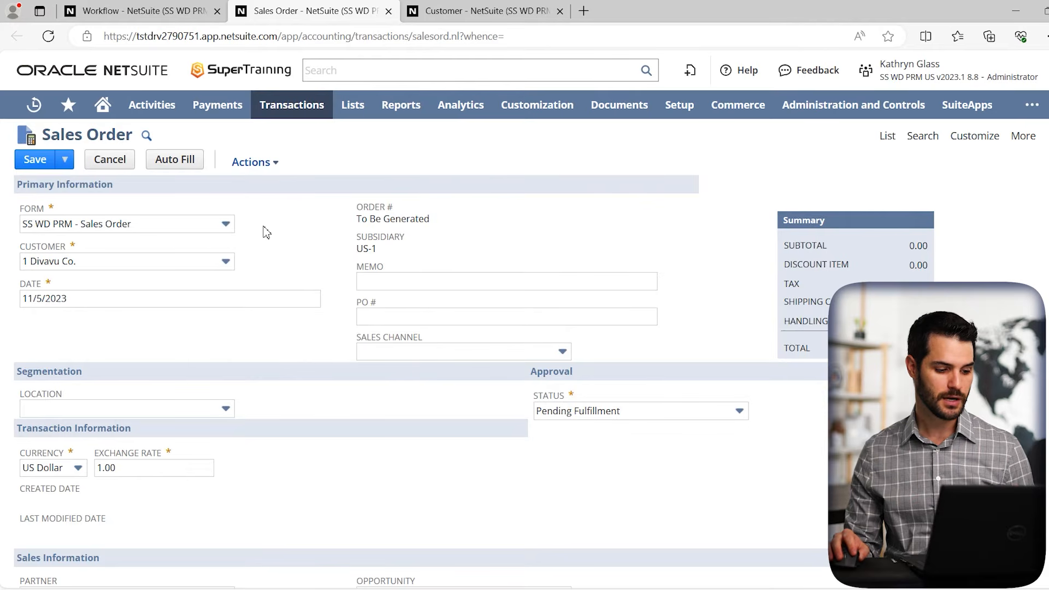
scroll(321, 222, down, 10)
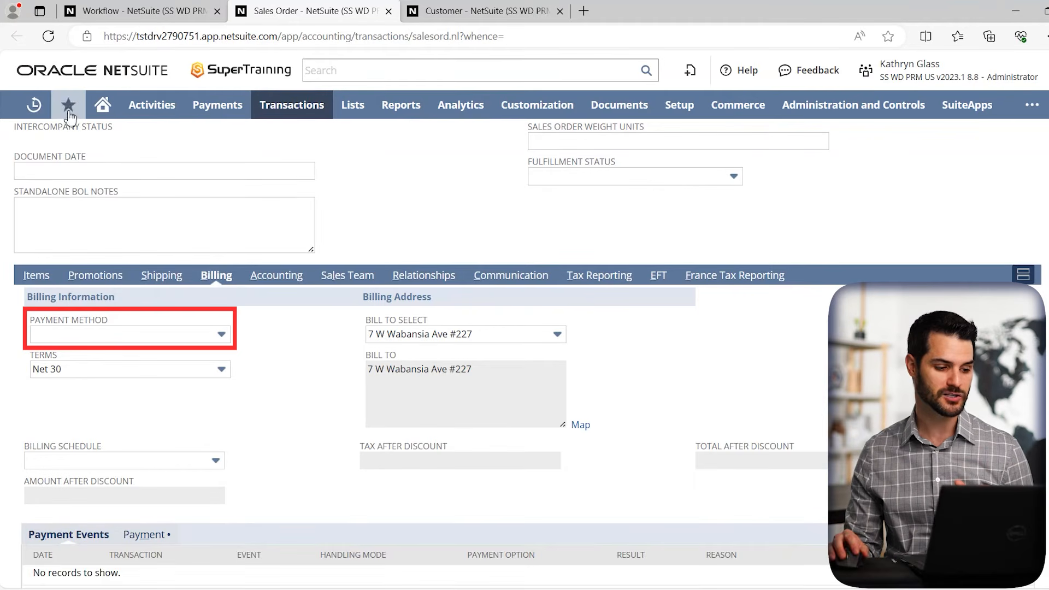
click(48, 36)
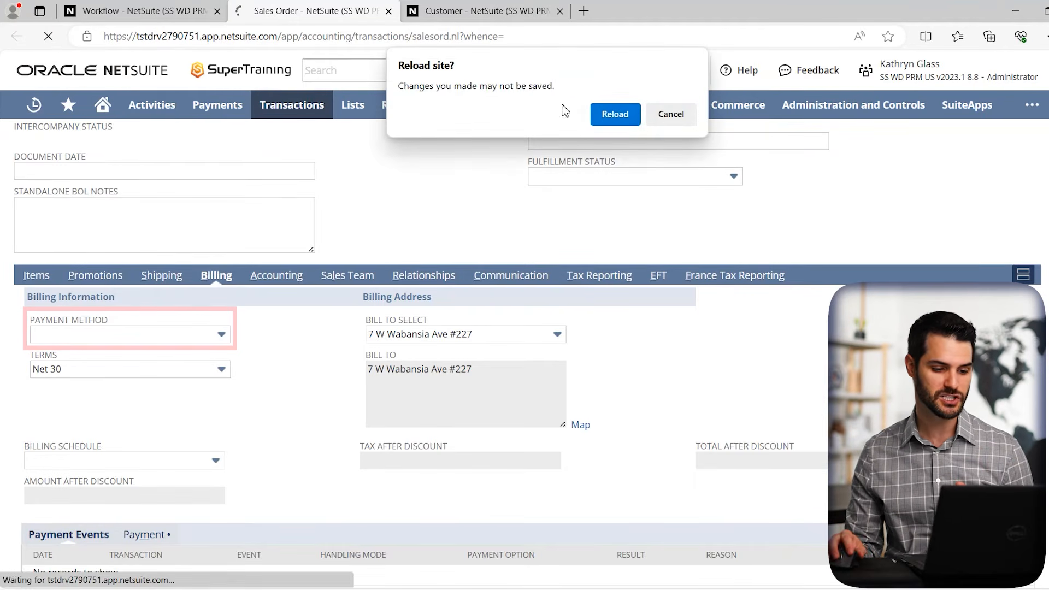
click(611, 113)
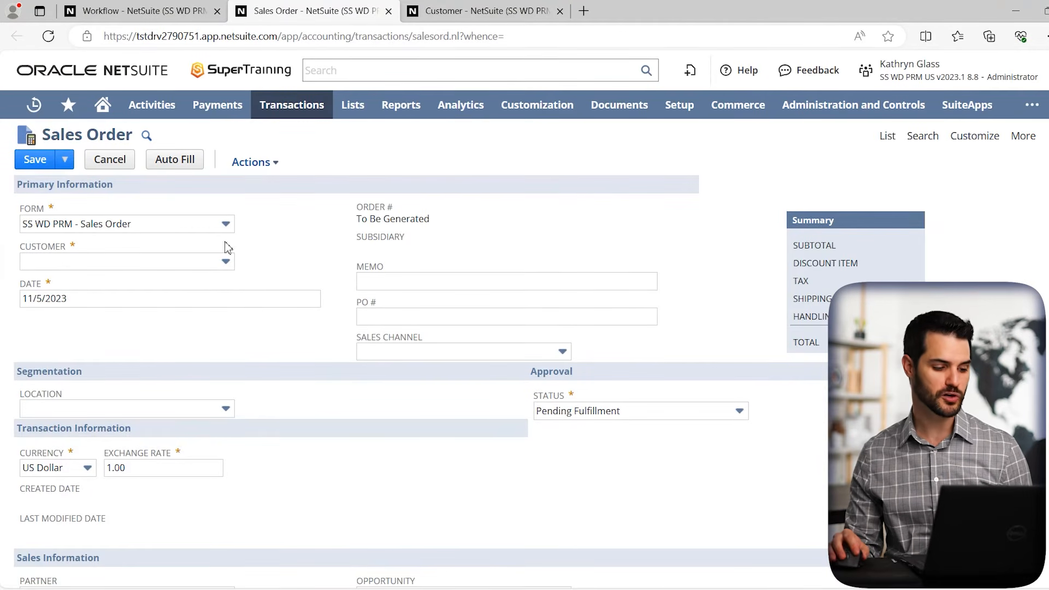
Select Divavu Co. as the sales order's customer and check the Payment Method in its billing information.
click(157, 264)
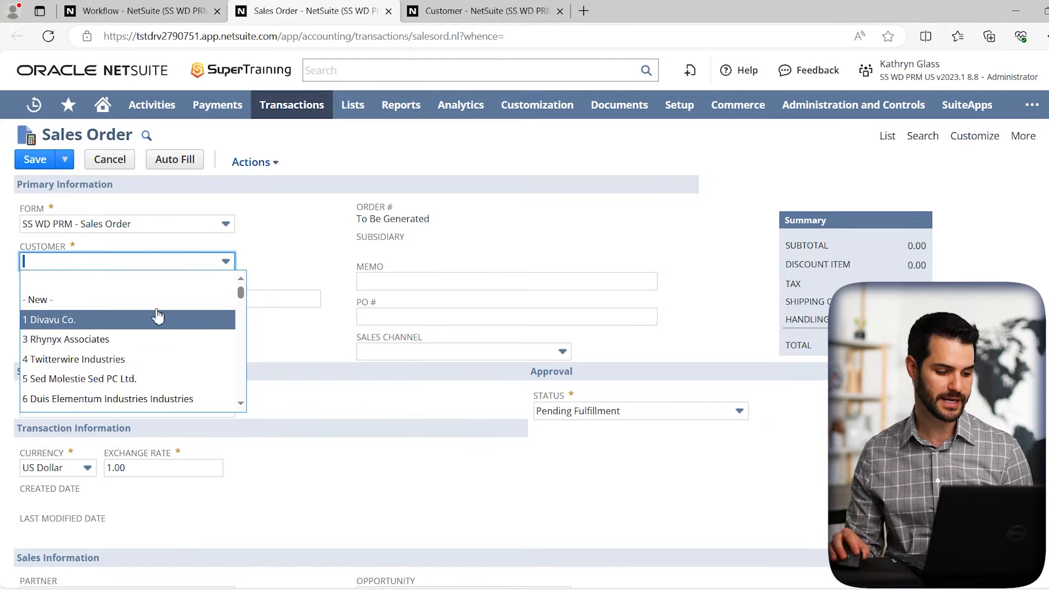
click(324, 263)
scroll(305, 257, down, 8)
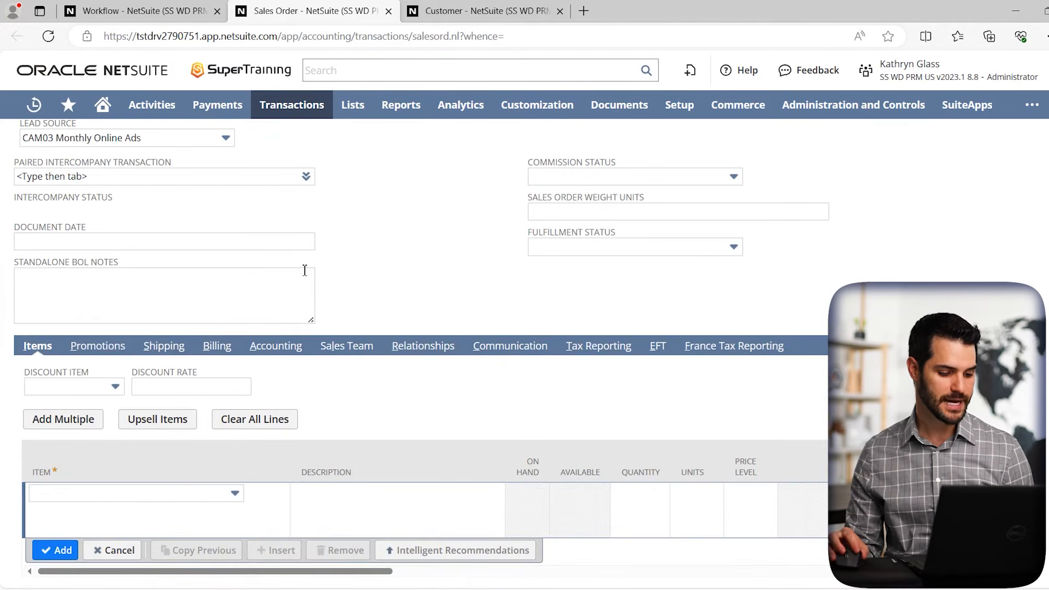
click(221, 350)
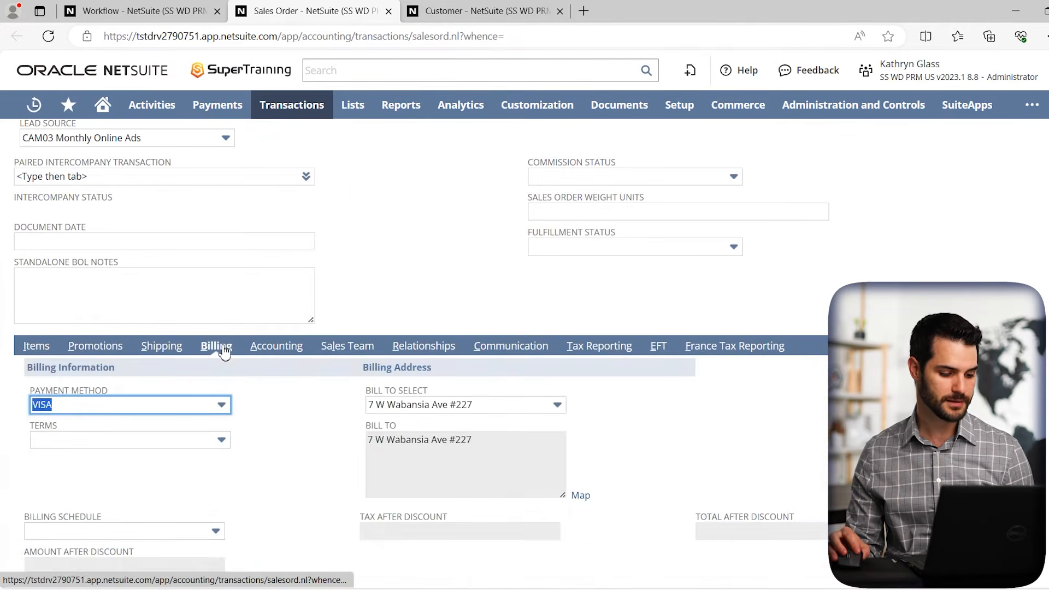
double_click(267, 421)
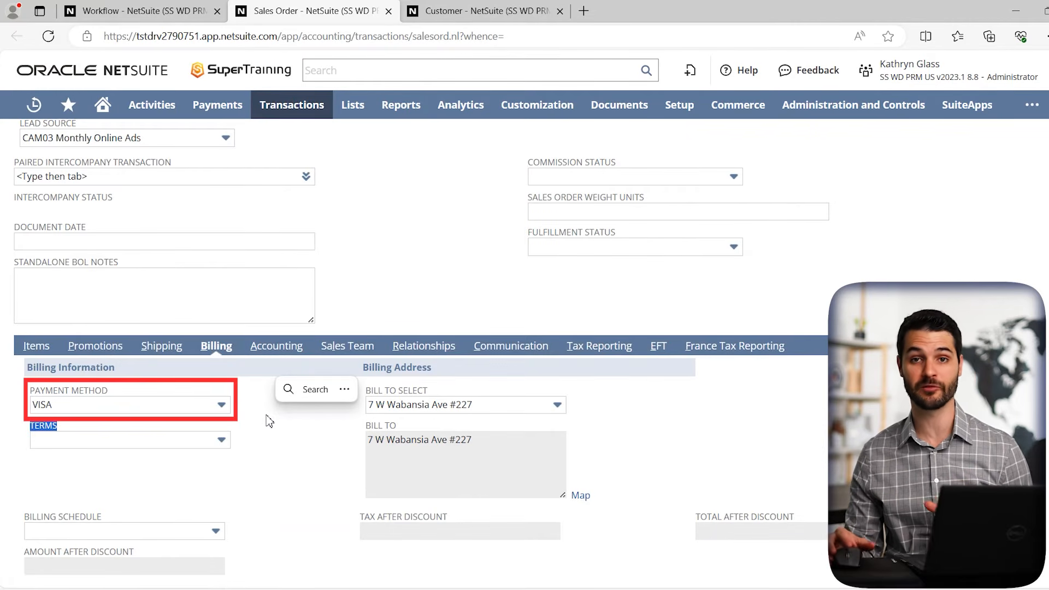
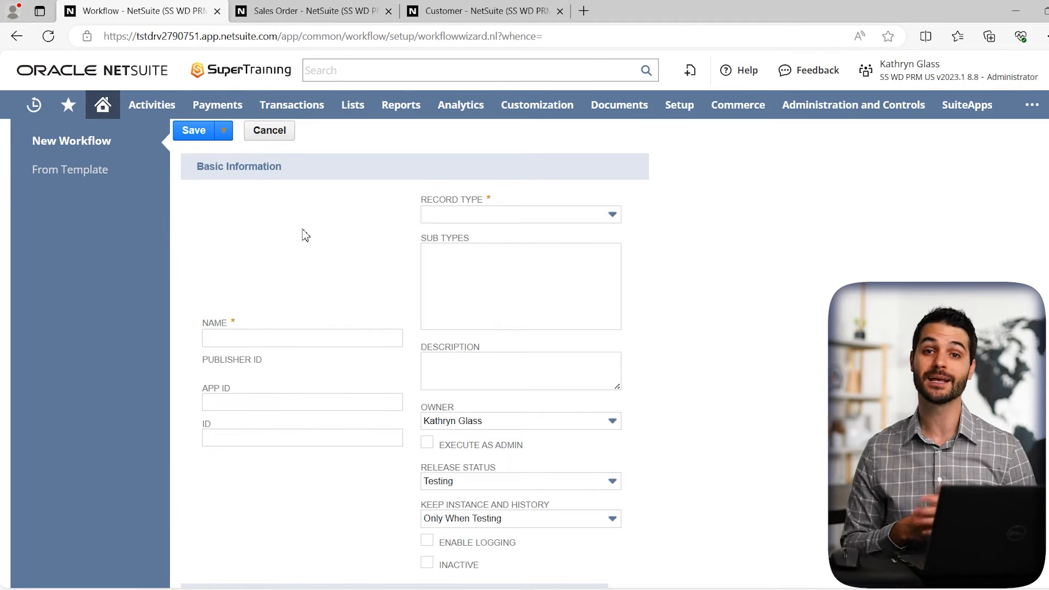
Name the new workflow "Purchase Order - Approval Workflow".
click(259, 336)
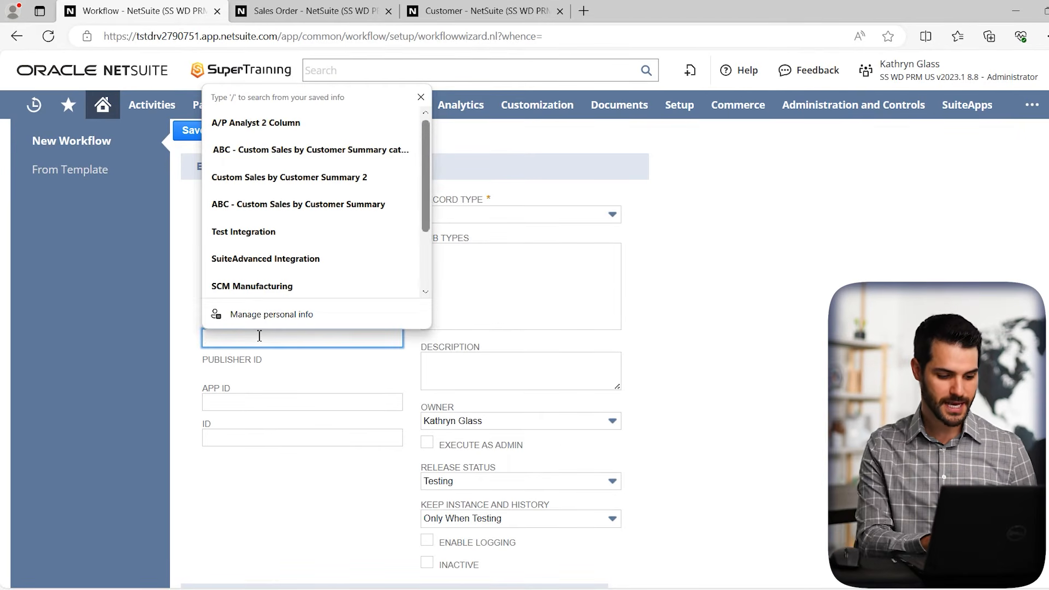
text(Purchase Order - Approval Workflow)
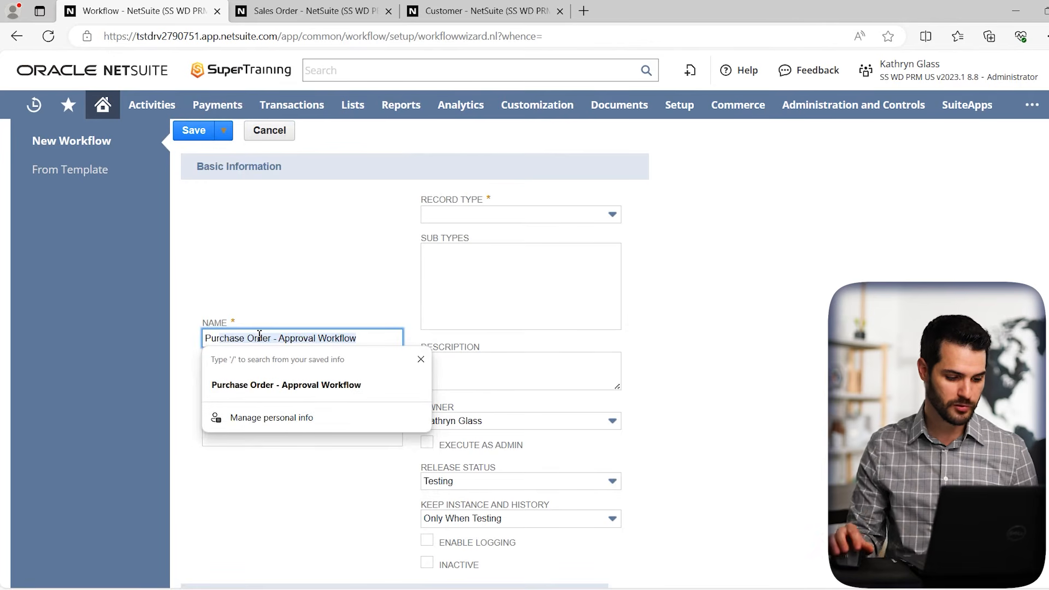
key(Tab)
click(287, 325)
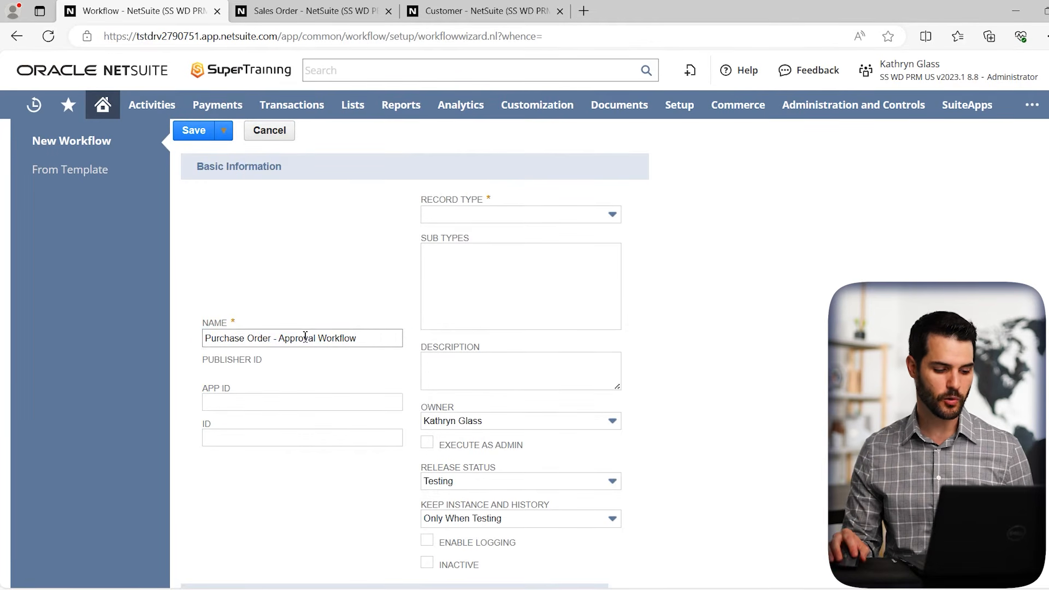
Set the workflow's record type to Transaction and its sub type to Purchase Order.
click(489, 215)
text(Transaction)
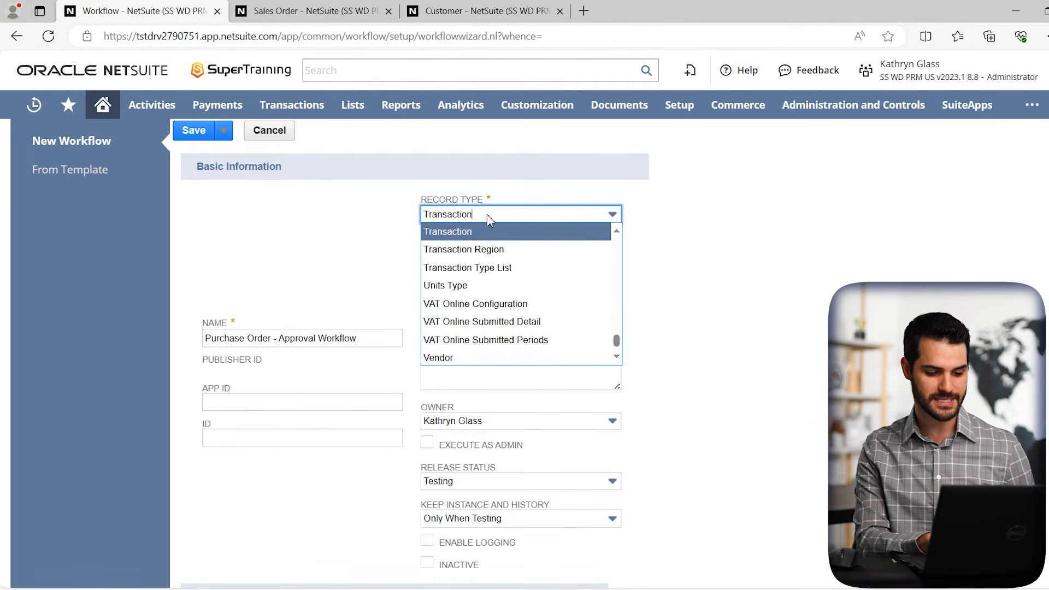
key(Return)
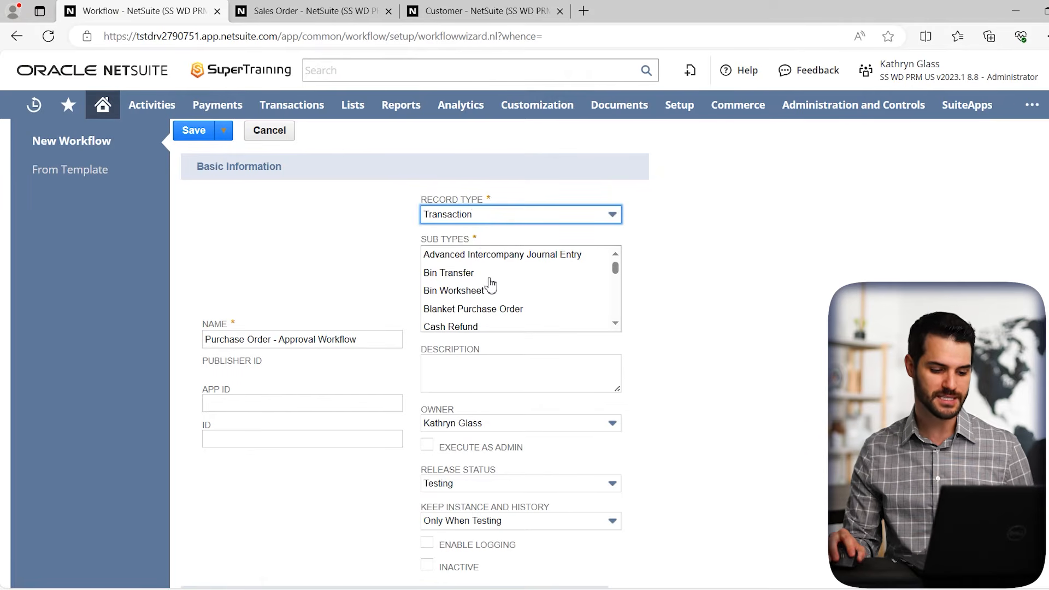
click(490, 278)
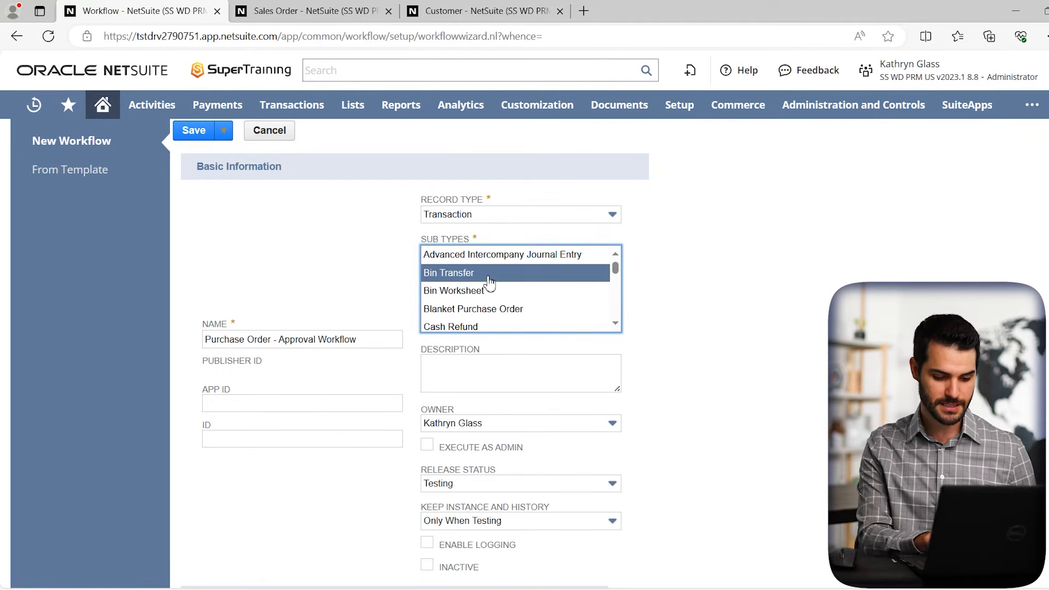
text(pur)
click(488, 278)
click(660, 270)
scroll(659, 279, down, 2)
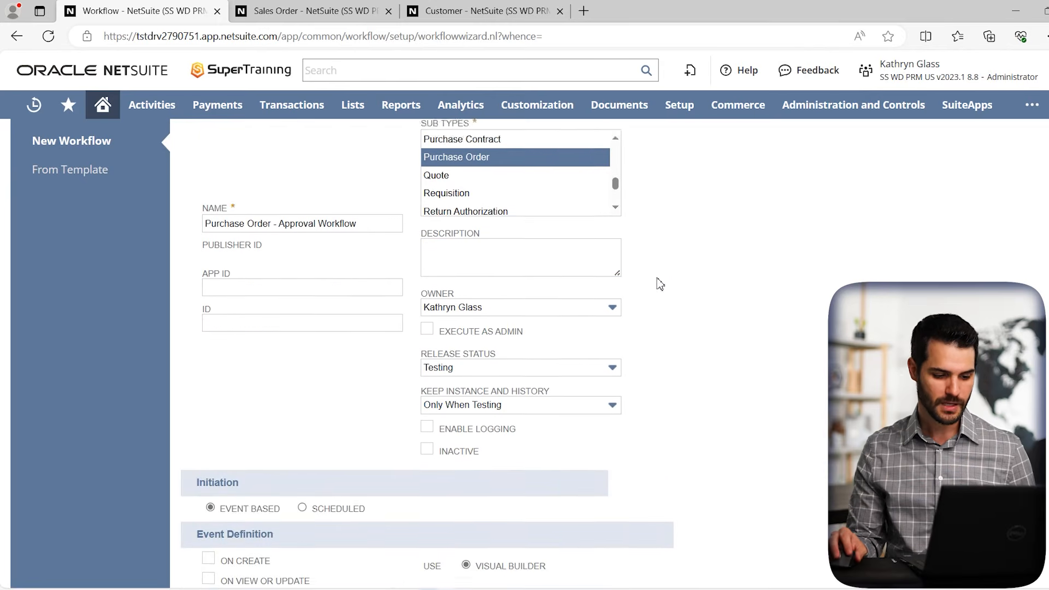
Enter XXX as the workflow's description and make it execute as admin.
scroll(660, 284, down, 1)
click(503, 235)
text(XXX)
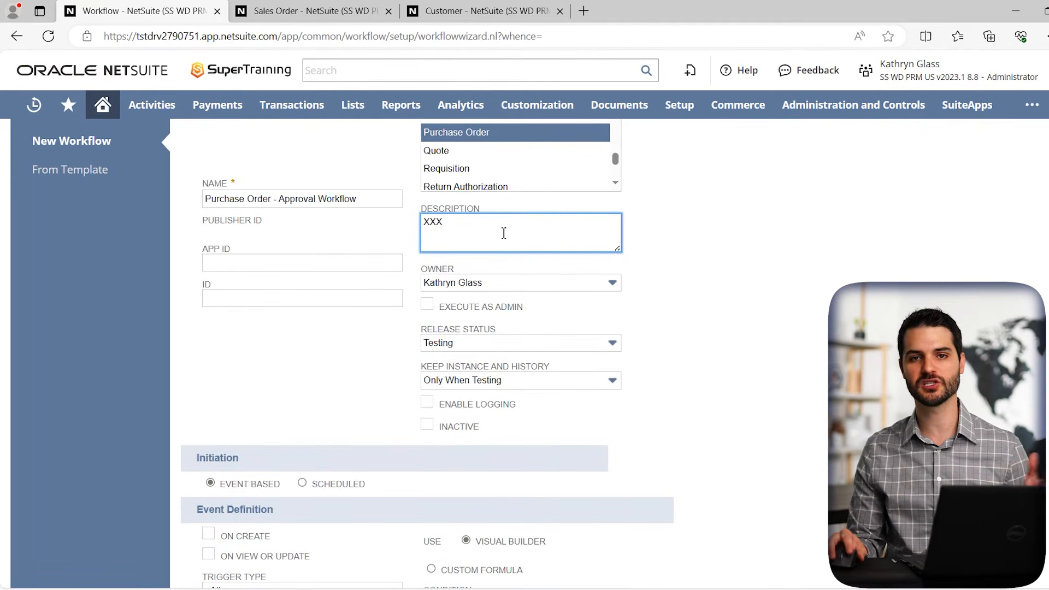
click(667, 198)
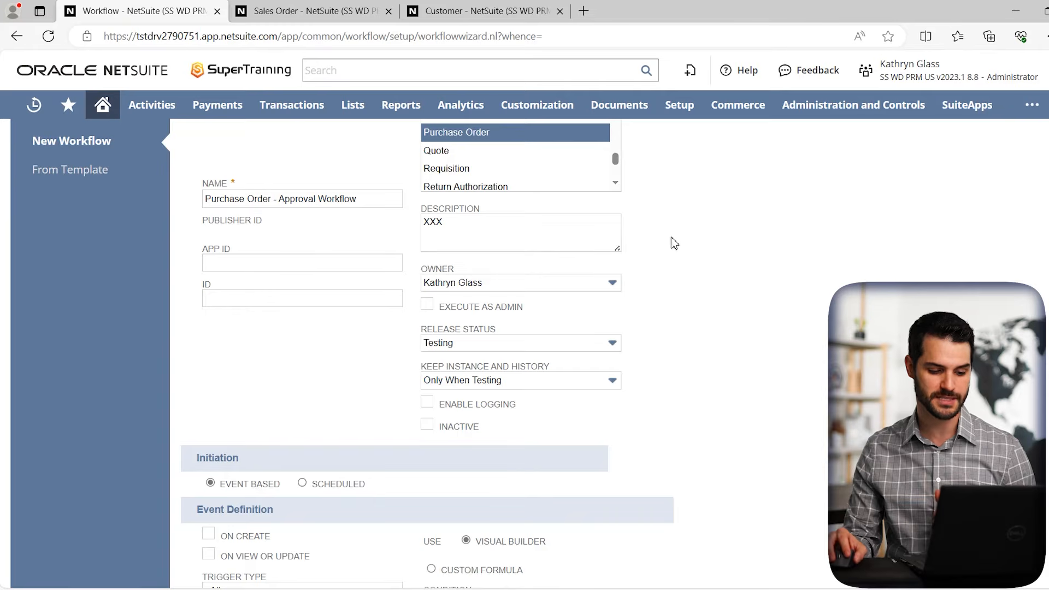
click(428, 306)
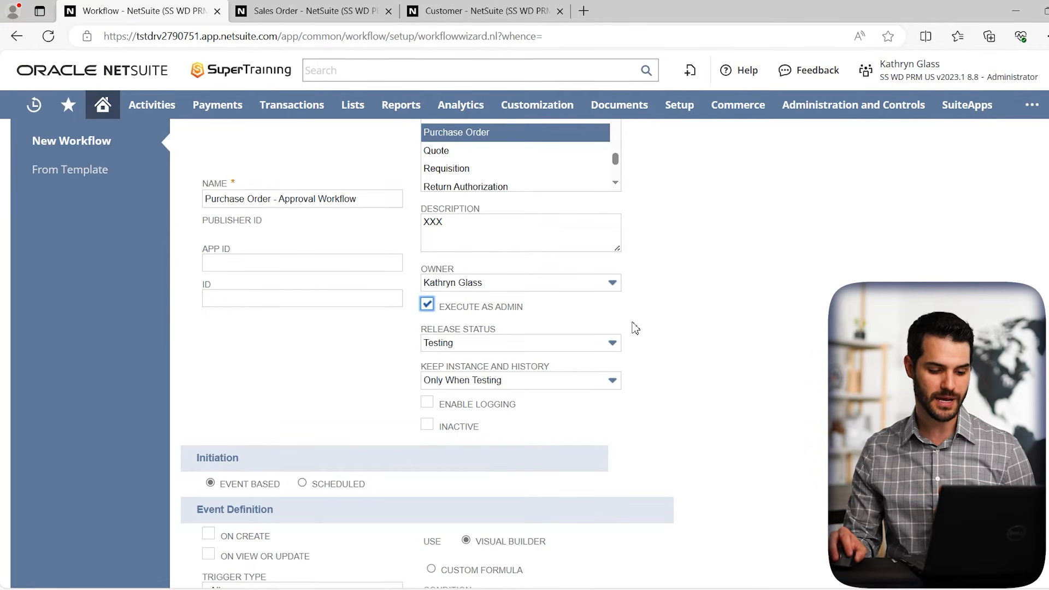
Set the workflow's release status to Released and Keep Instance and History to Always, with logging enabled.
click(538, 344)
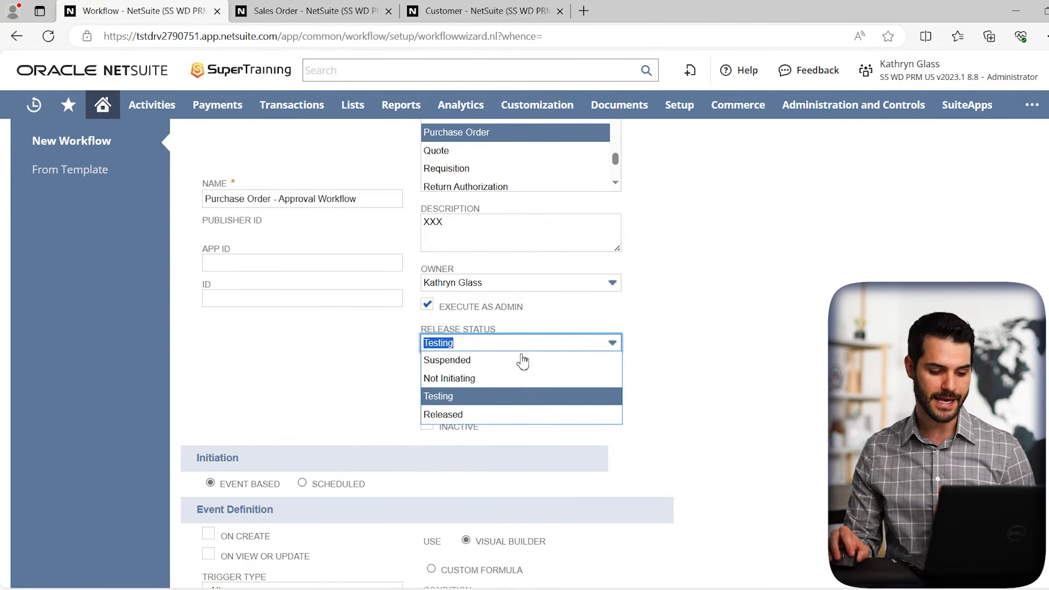
click(492, 415)
scroll(554, 352, down, 1)
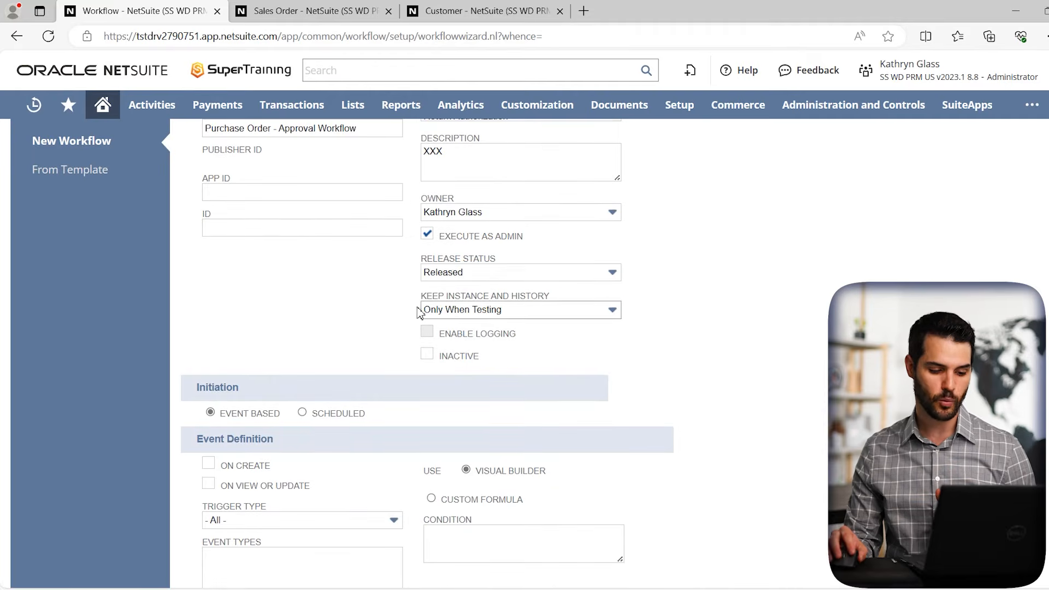
click(499, 310)
click(447, 329)
click(427, 331)
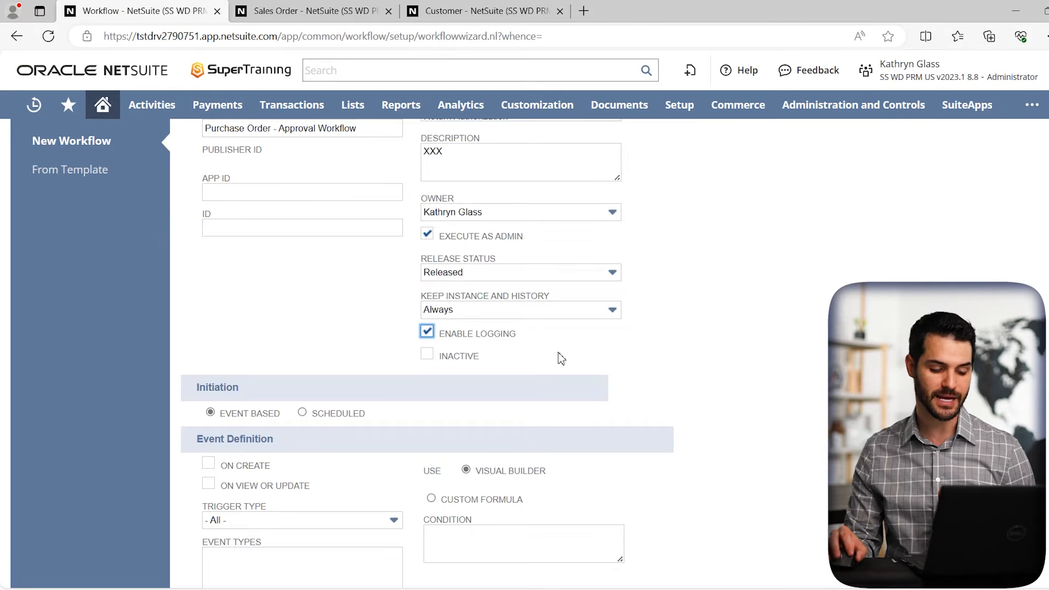
scroll(562, 345, down, 1)
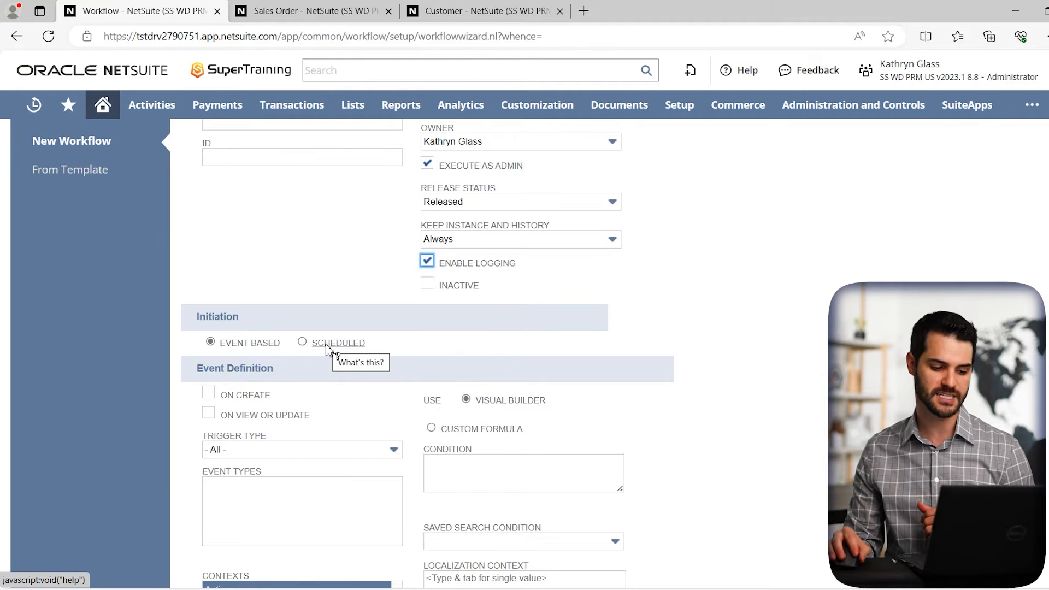
scroll(327, 352, down, 3)
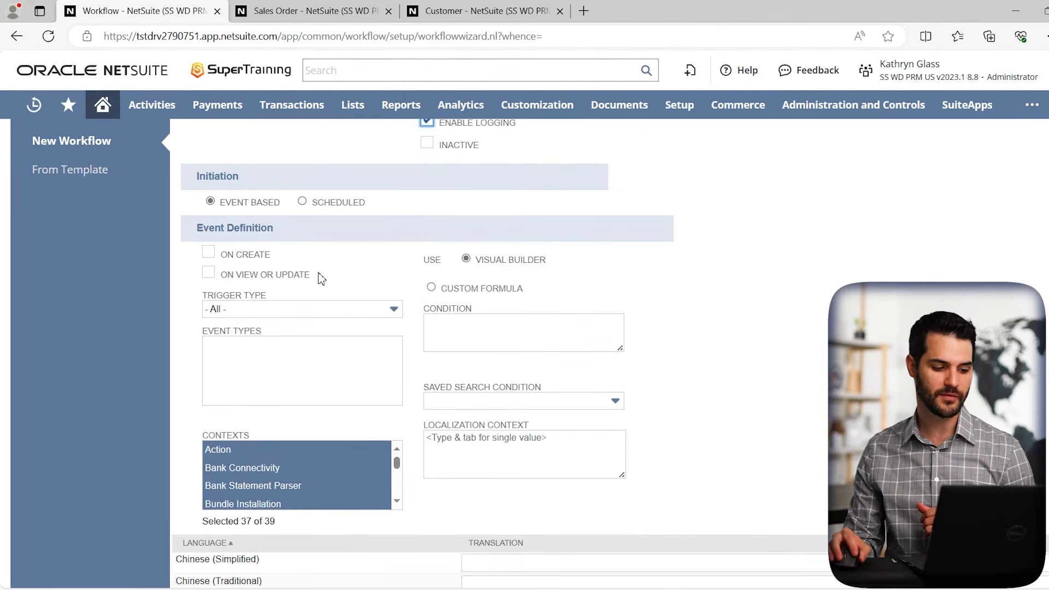
Make the event-based workflow run On Create and On View or Update, and save the workflow definition.
click(208, 253)
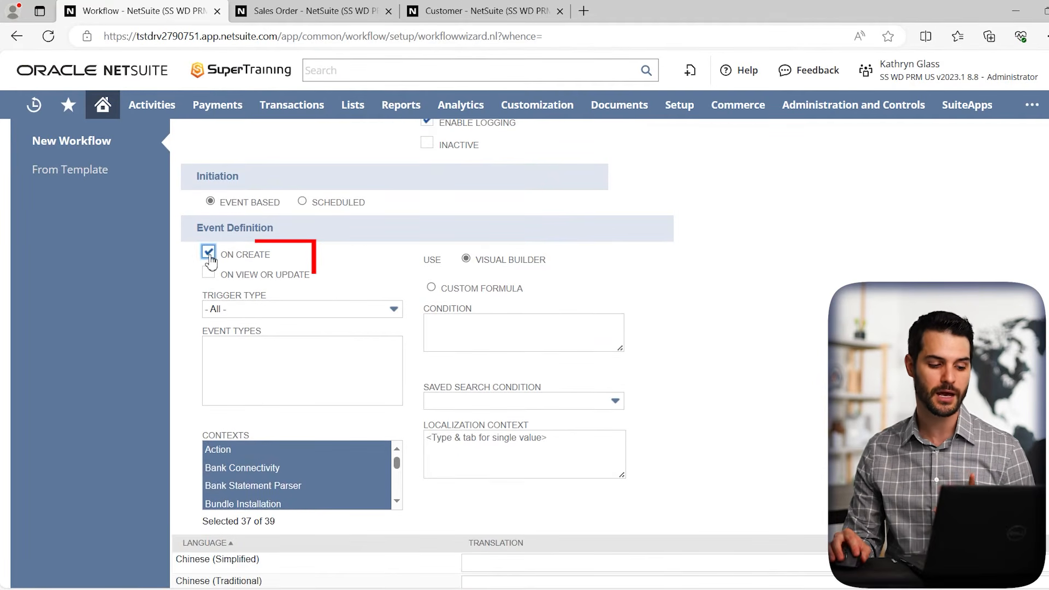
click(208, 273)
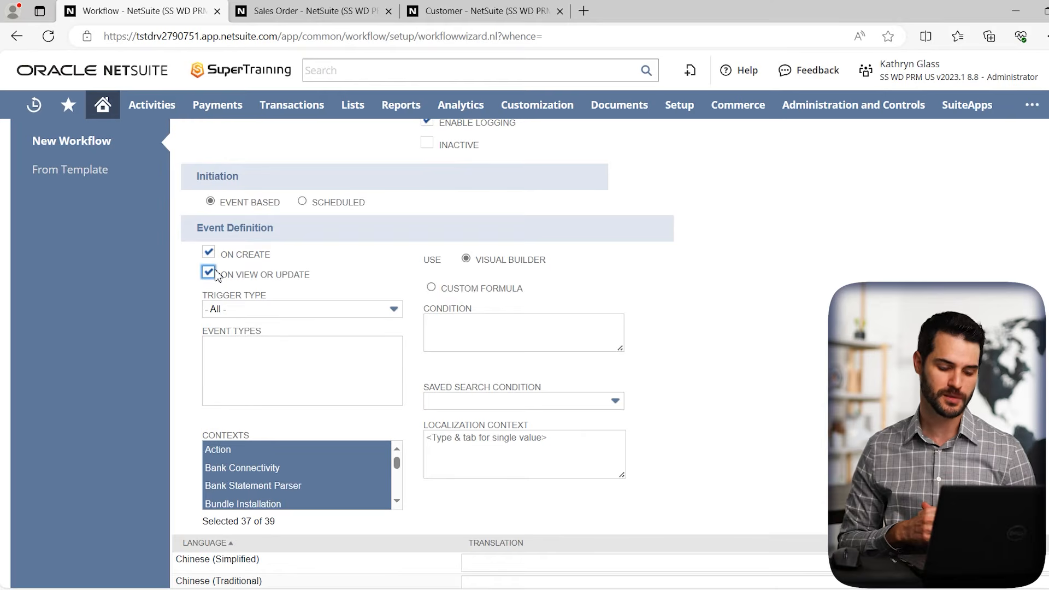
scroll(307, 251, down, 1)
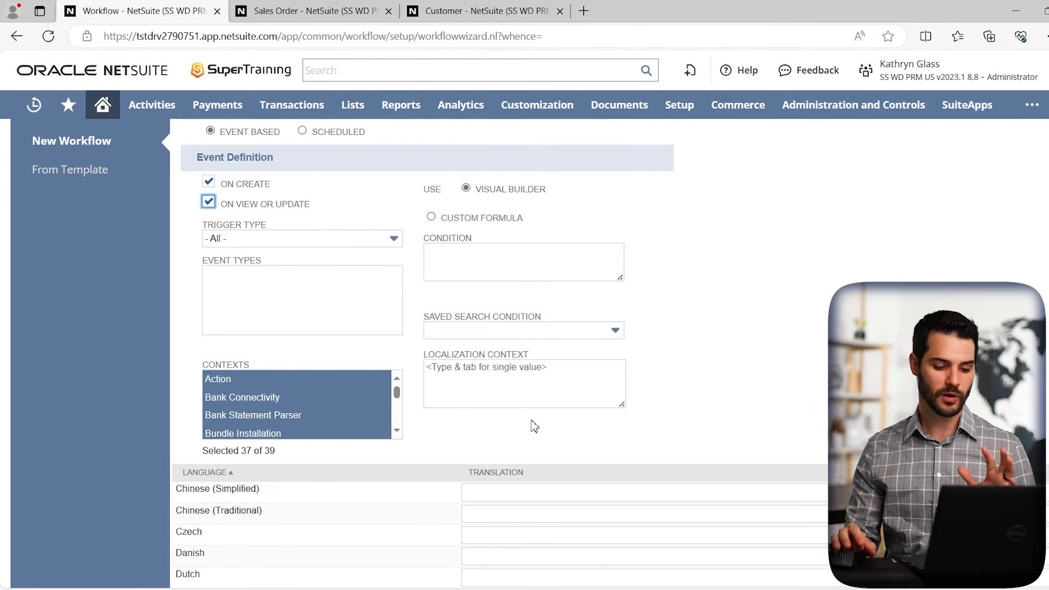
scroll(491, 445, down, 9)
scroll(468, 459, up, 1)
scroll(294, 563, down, 2)
click(197, 578)
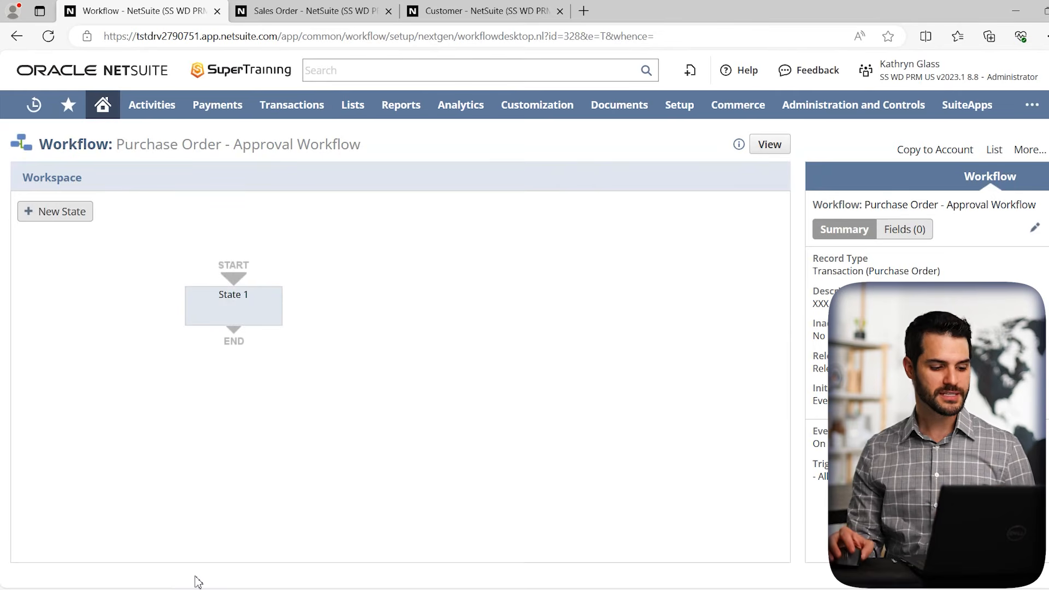
Add two new states, placing State 2 beside State 1 and State 3 below State 1 in the workflow diagram.
drag(258, 316, 346, 307)
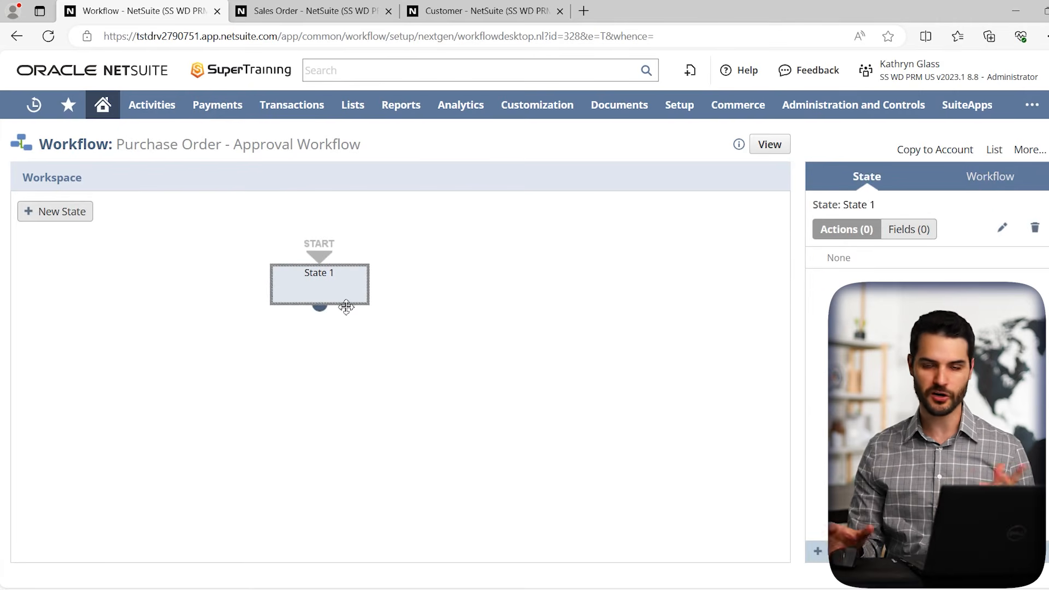
click(125, 264)
double_click(57, 214)
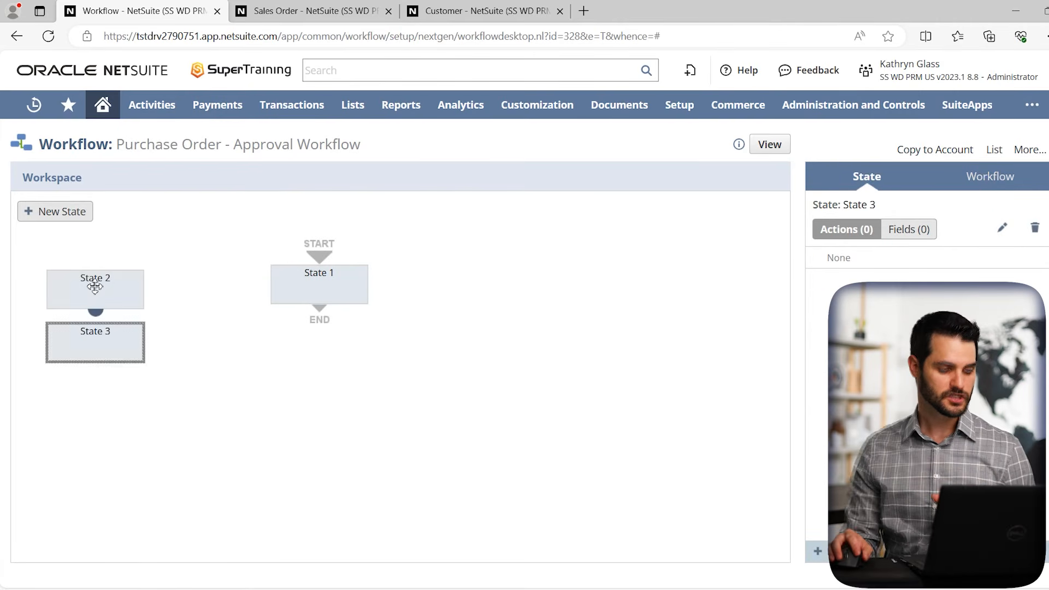
drag(96, 290, 478, 288)
drag(101, 344, 326, 388)
click(447, 354)
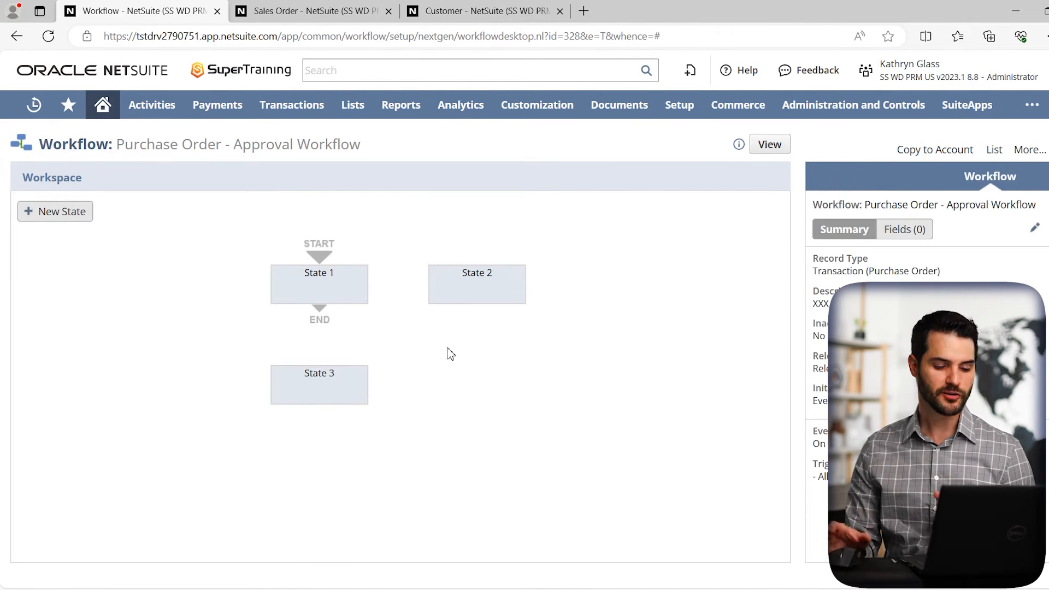
Rename the start state, State 1, as Pending Approval and save it.
click(340, 289)
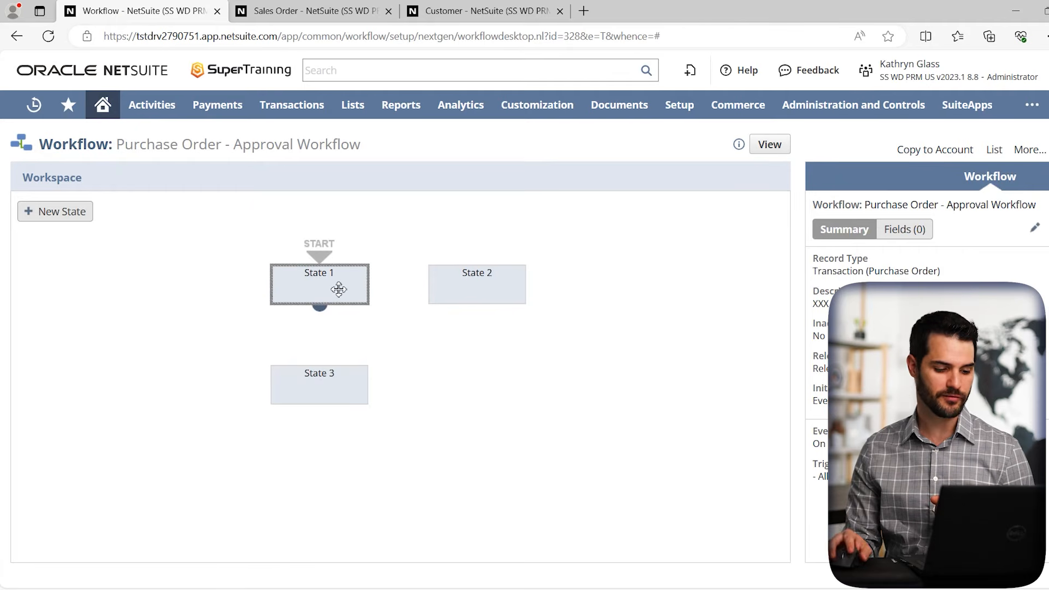
double_click(339, 289)
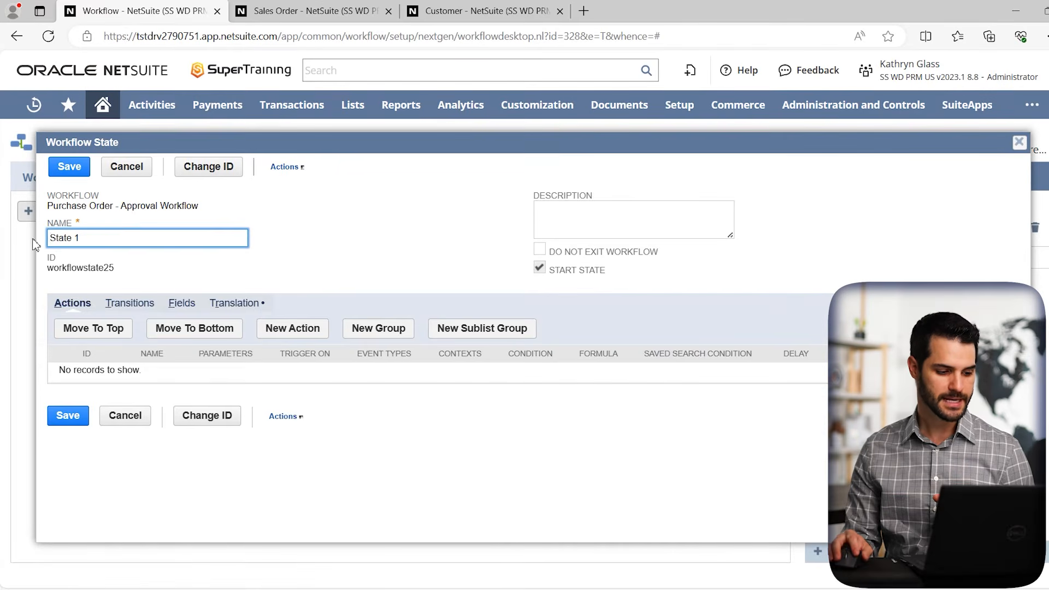
drag(81, 239, 31, 243)
text(Pending Approval)
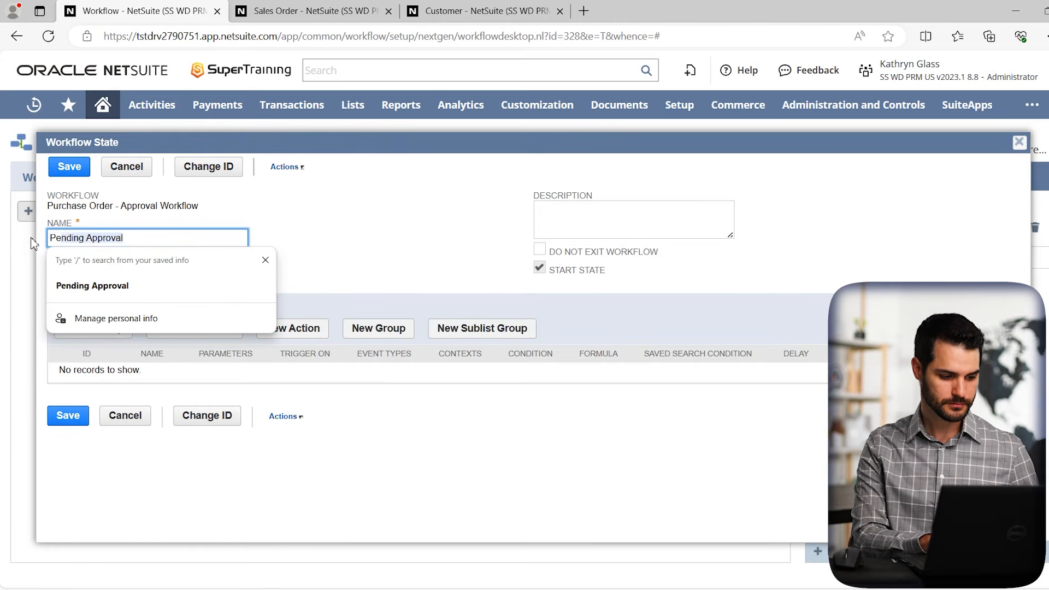
key(Tab)
click(304, 193)
click(76, 171)
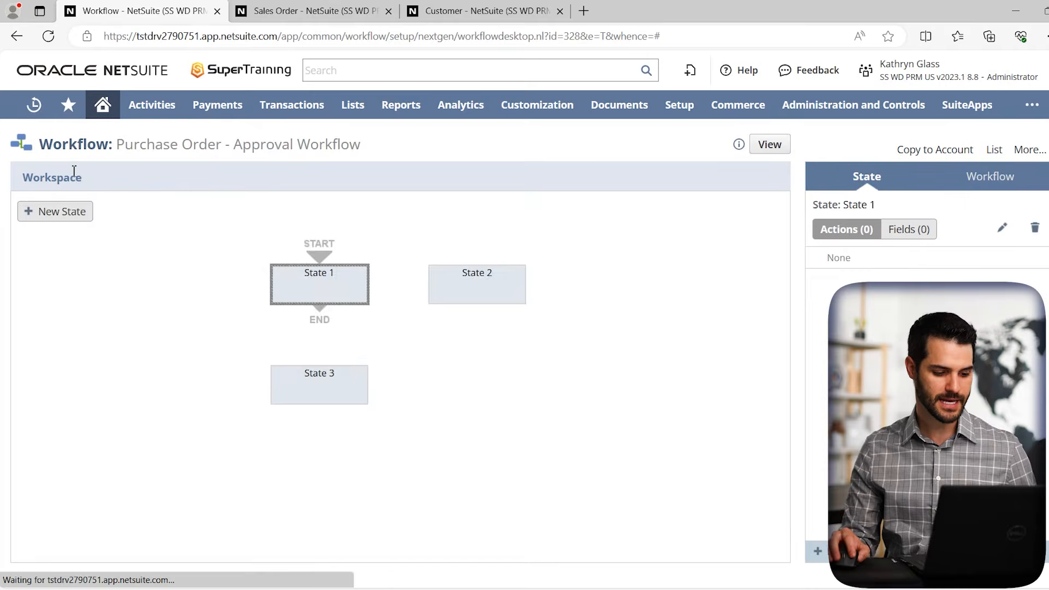
Rename State 3, below the start state, as Approved and save it.
double_click(339, 378)
drag(81, 238, 19, 247)
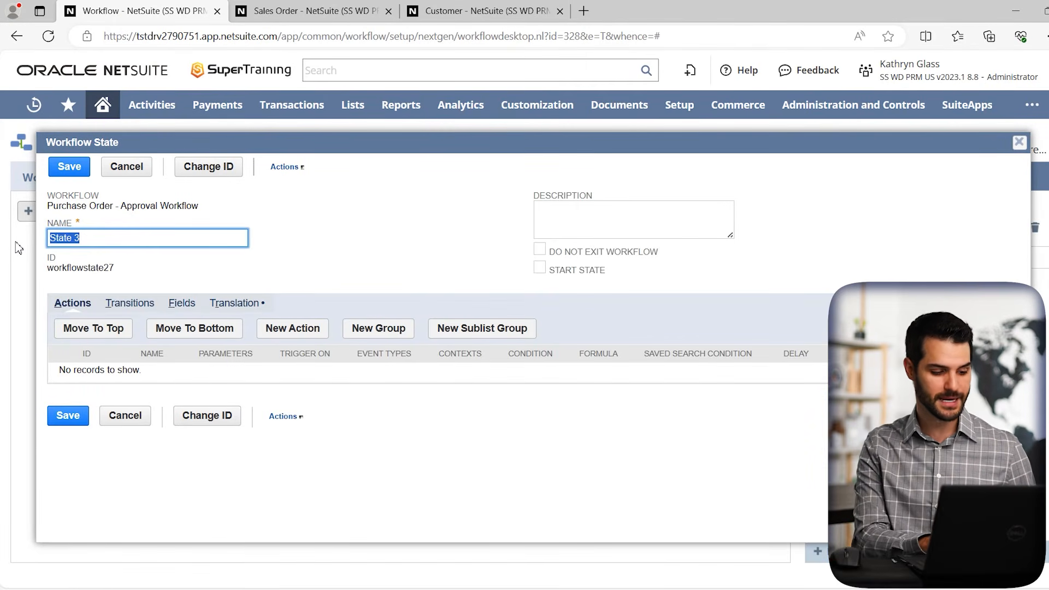
text(Approved)
key(Tab)
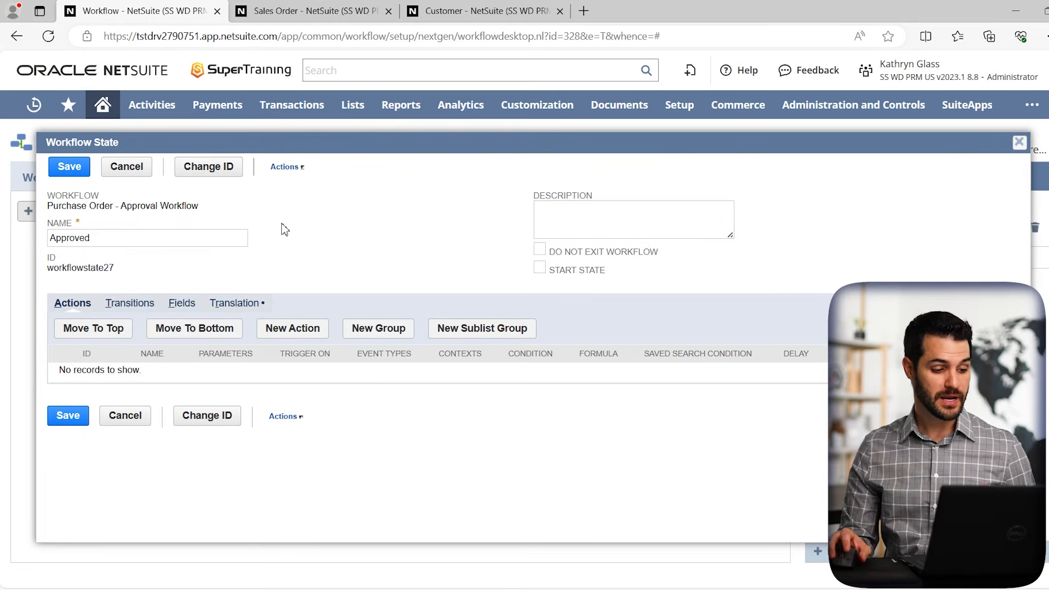
click(77, 174)
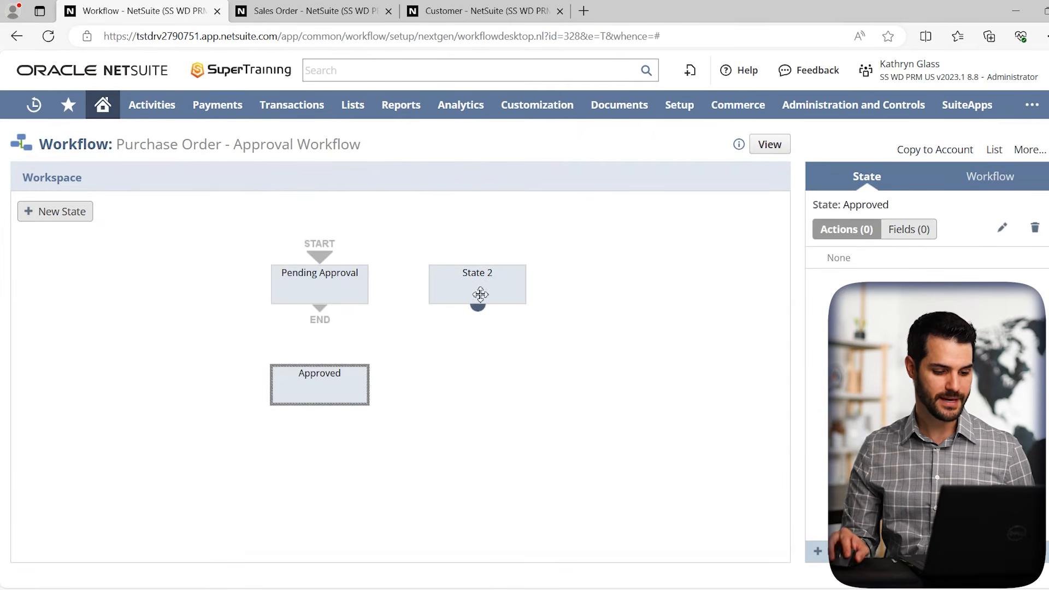
Rename State 2, beside the start state, as Rejected and save it.
double_click(483, 295)
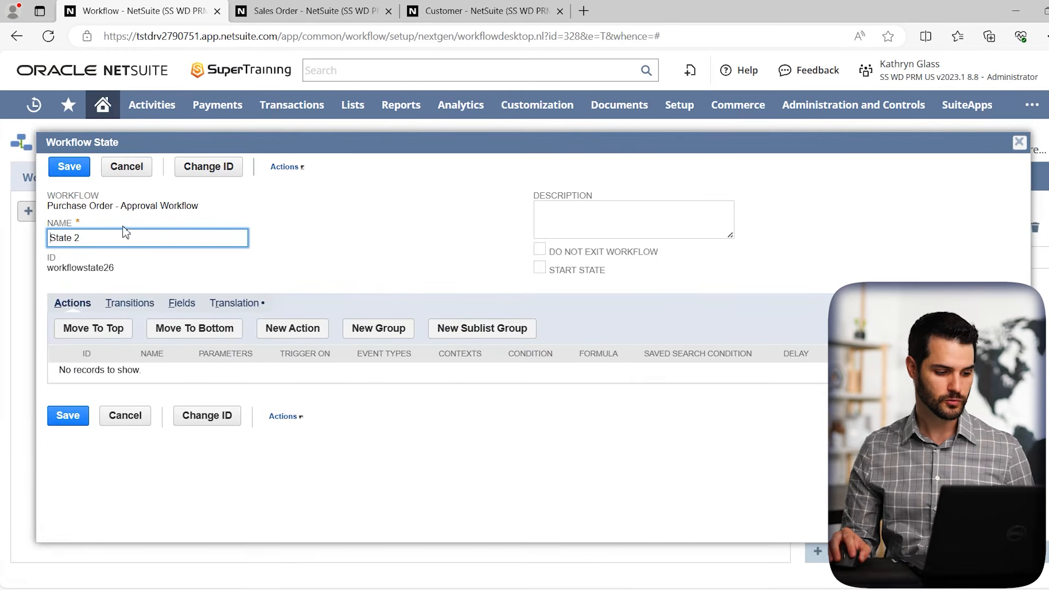
text(Rejected)
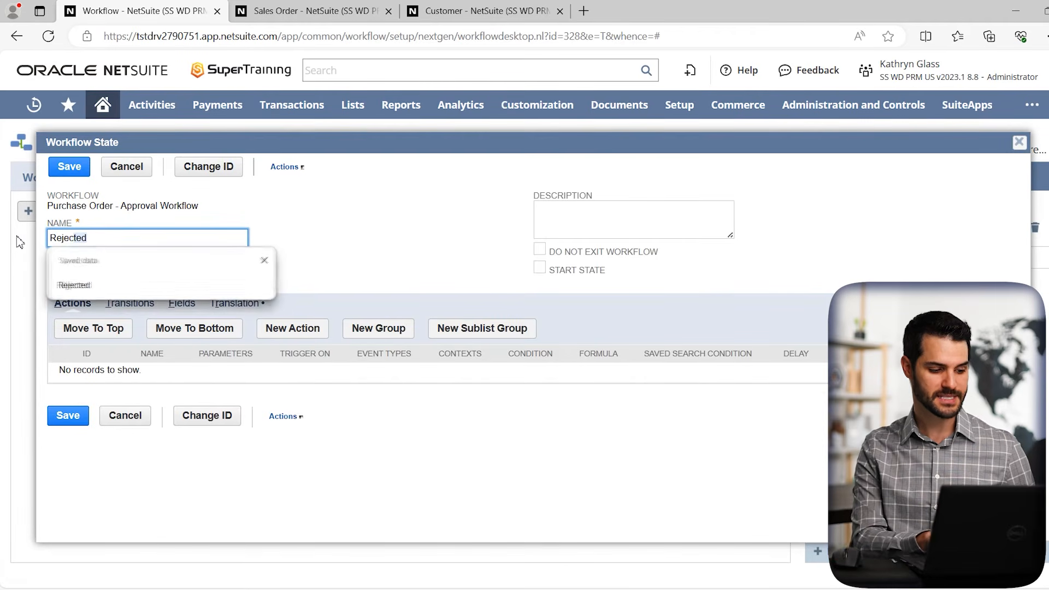
click(296, 250)
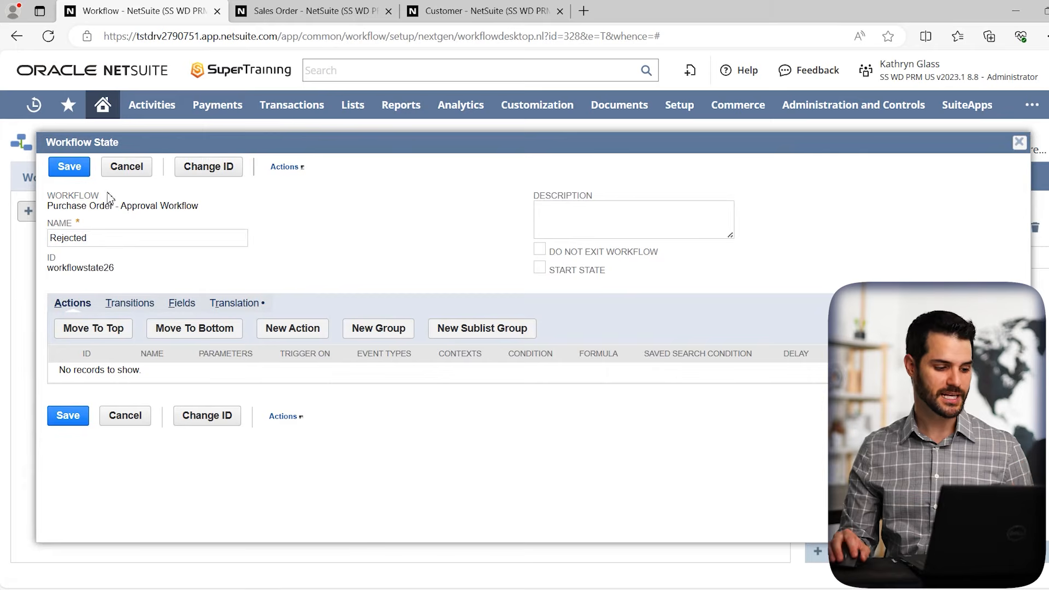
click(68, 169)
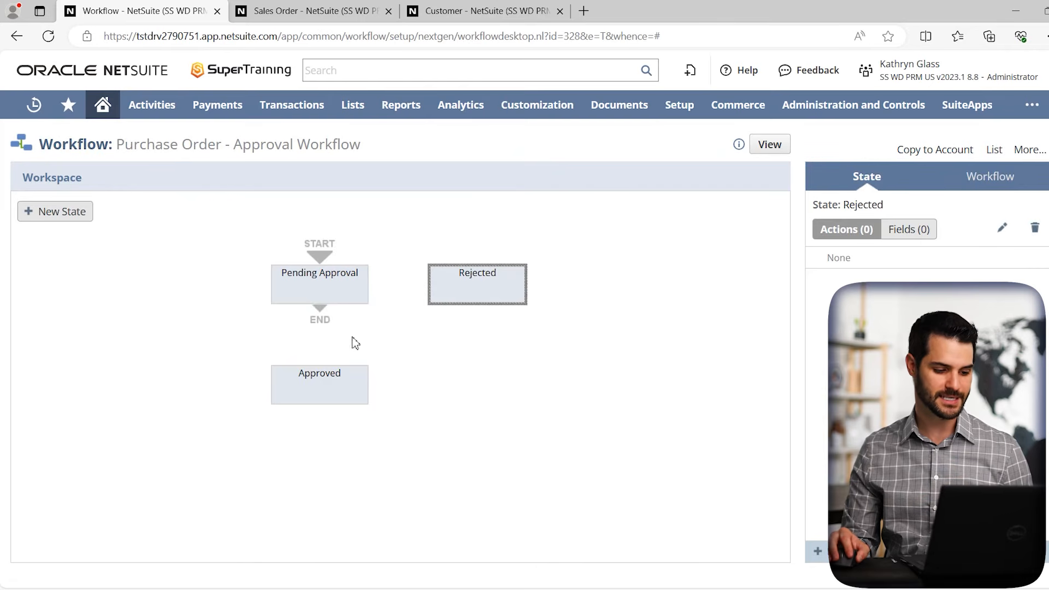
click(418, 372)
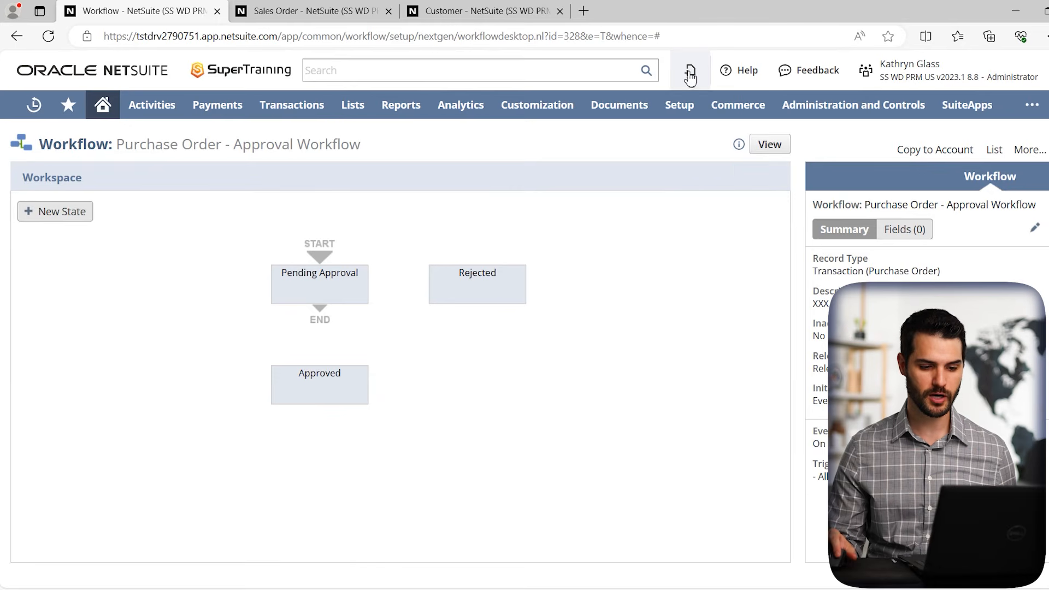
Open a new purchase order form in a separate browser tab and examine its Approval Status options.
mouse_move(689, 71)
ctrl+click(719, 393)
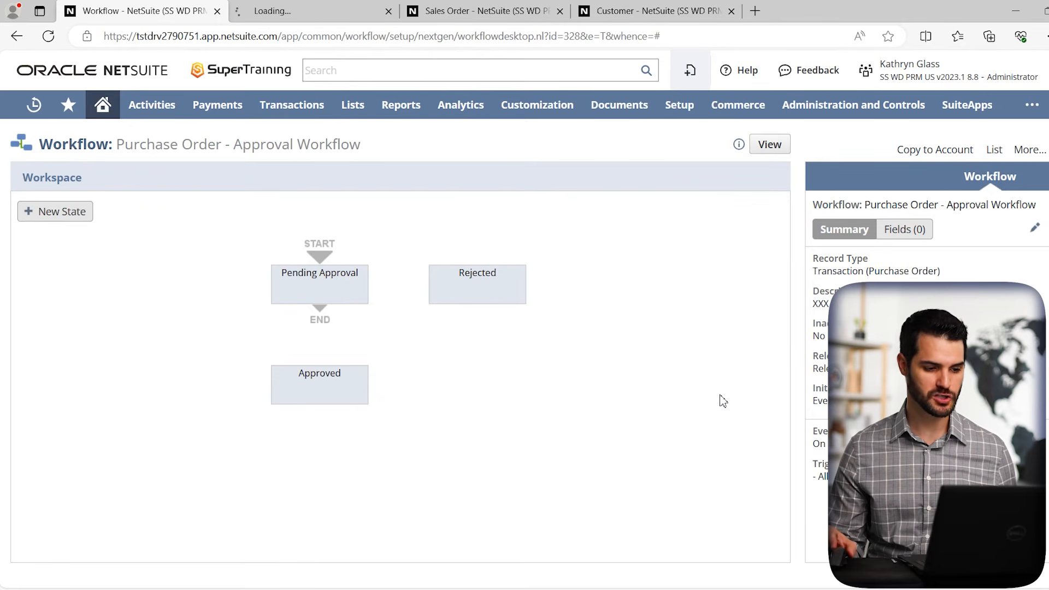
click(286, 17)
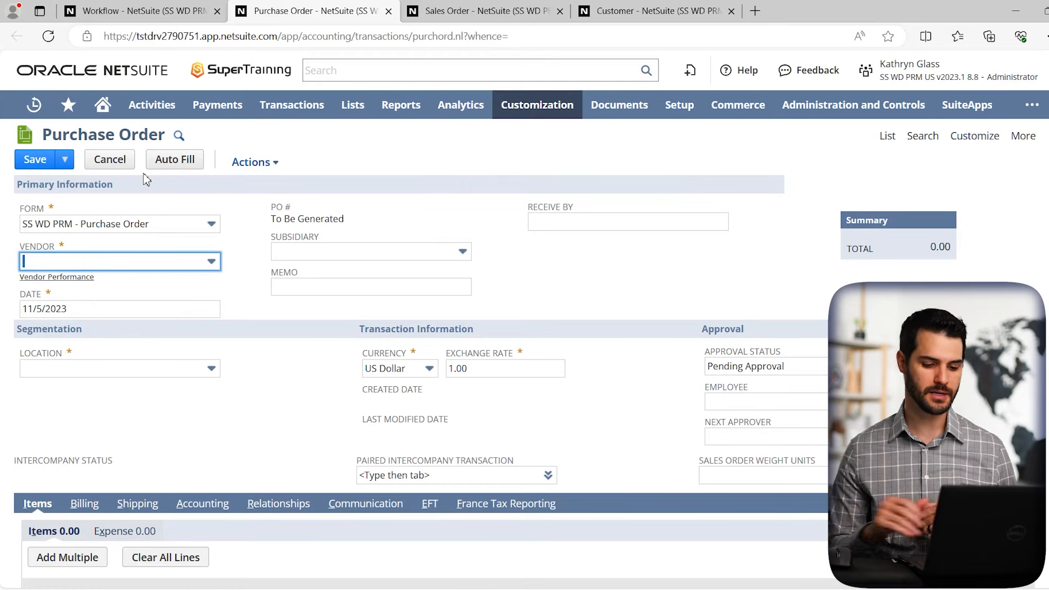
click(750, 373)
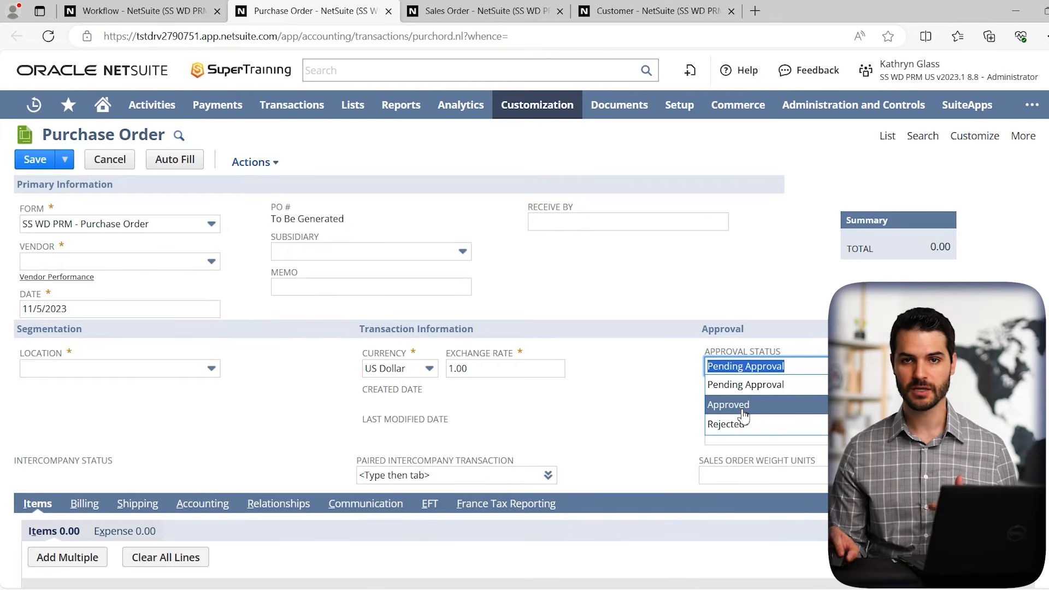
click(651, 367)
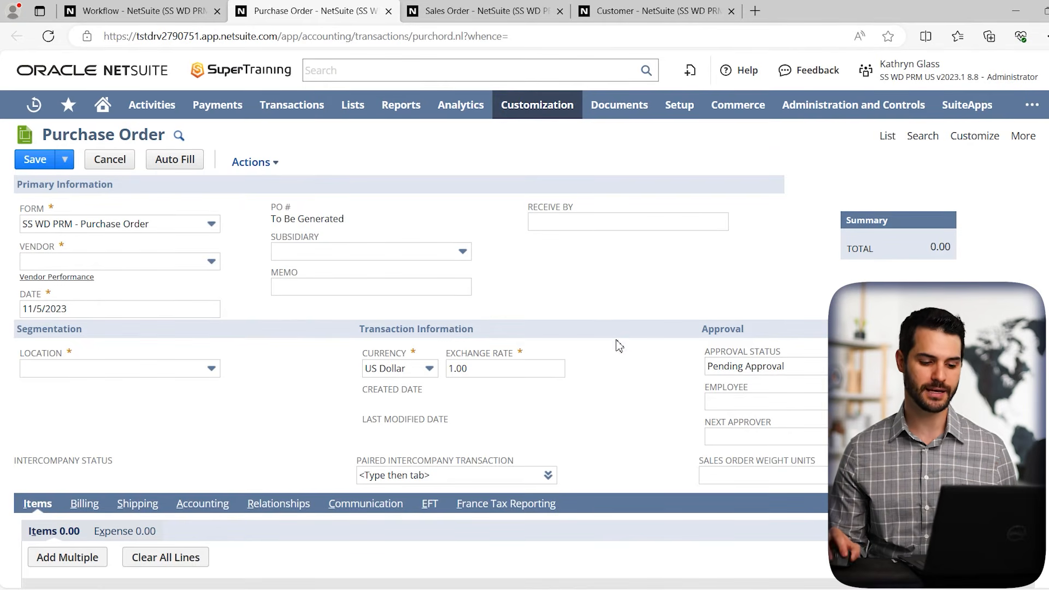
Return to the approval workflow and start a new Add Button action in the Pending Approval state.
click(140, 14)
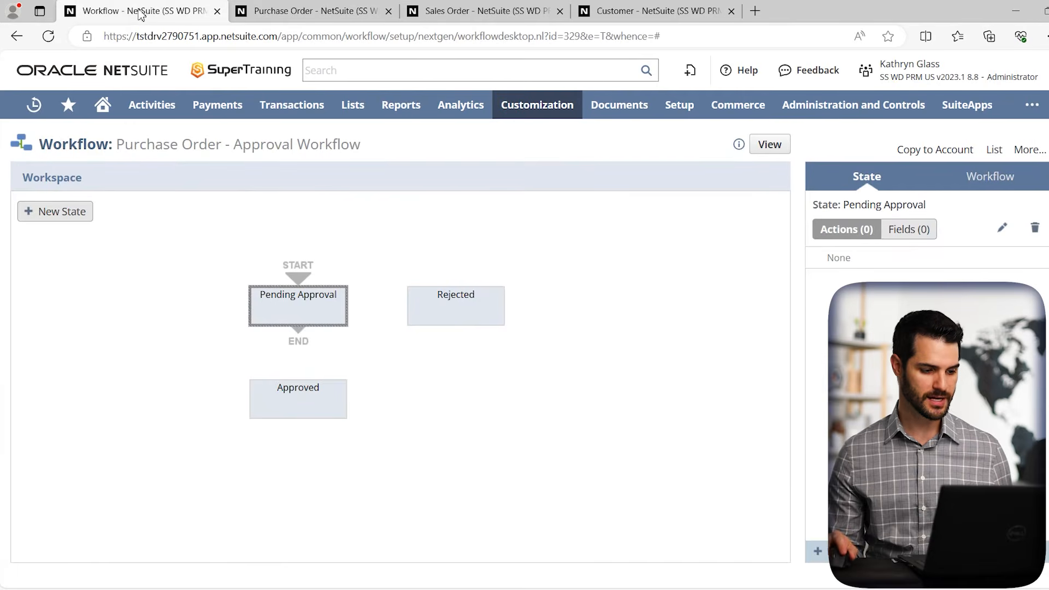
double_click(326, 316)
click(304, 334)
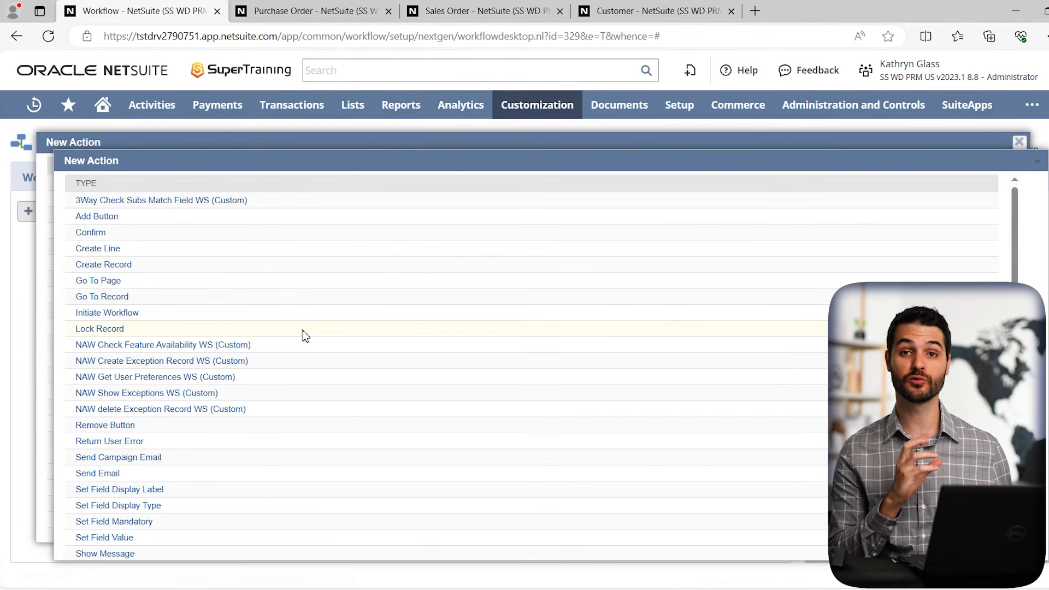
click(112, 218)
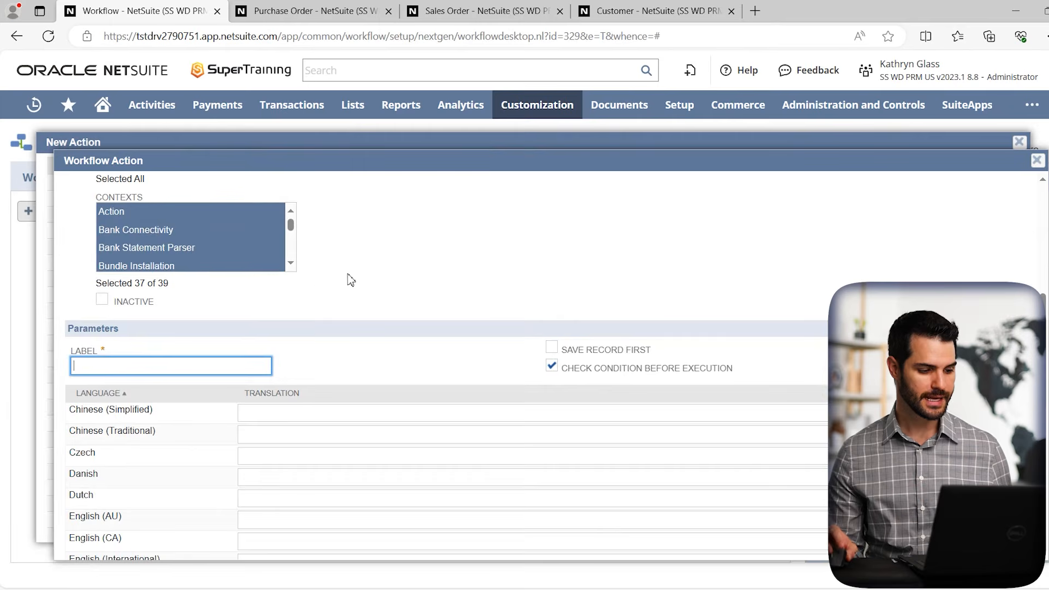
Label the button Approve and save the action.
scroll(333, 298, up, 4)
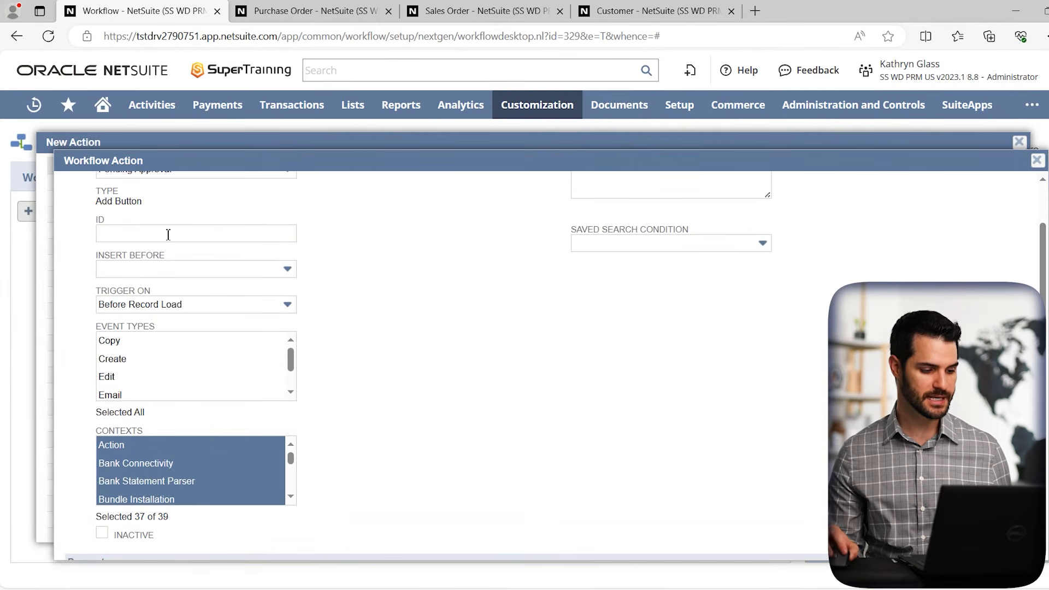
scroll(355, 432, up, 2)
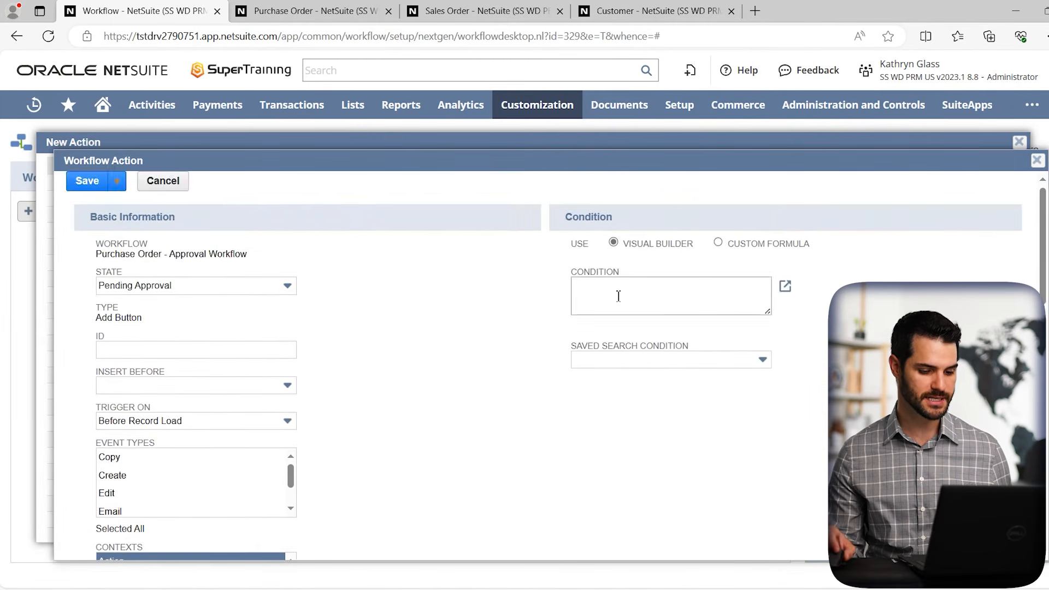
scroll(461, 424, down, 2)
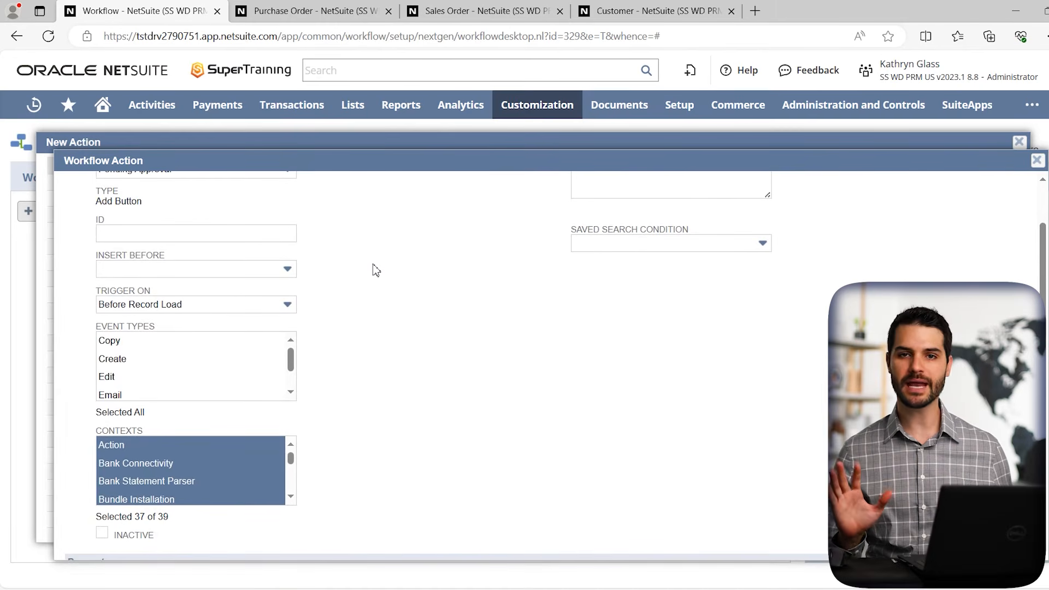
scroll(376, 270, down, 5)
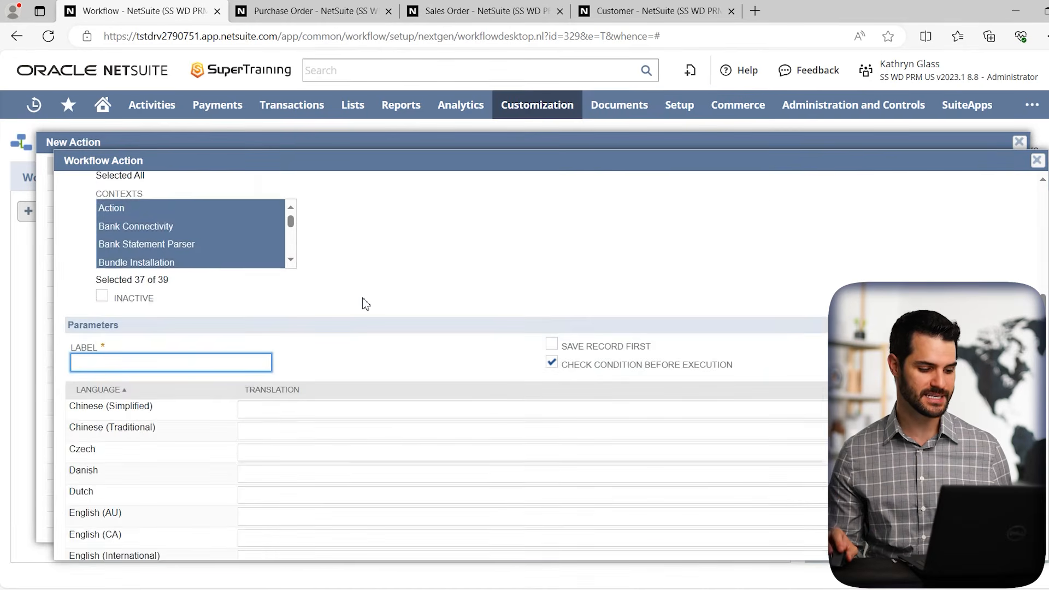
click(151, 309)
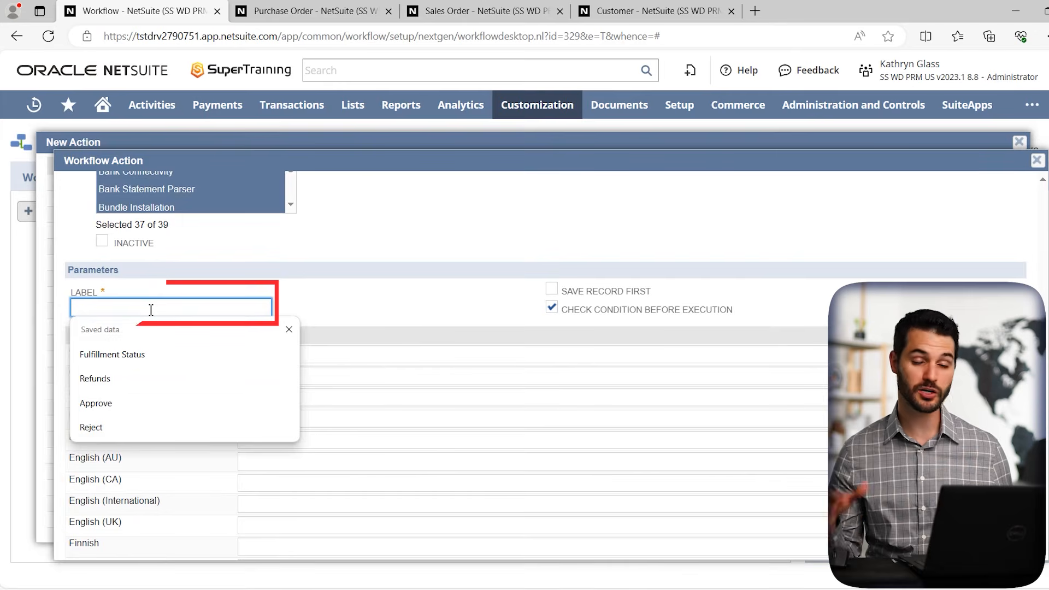
text(Approved)
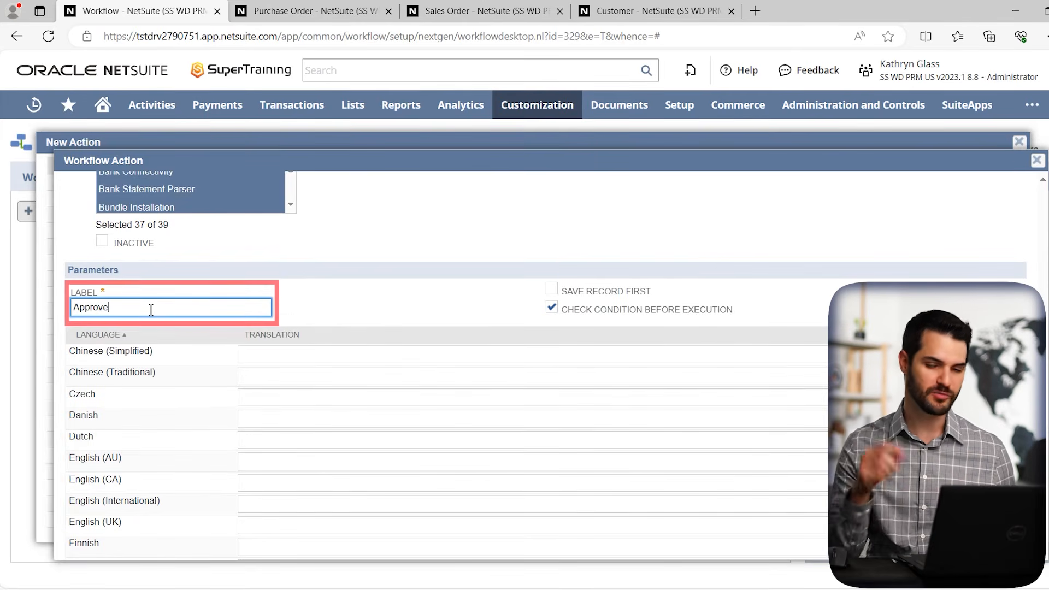
click(292, 293)
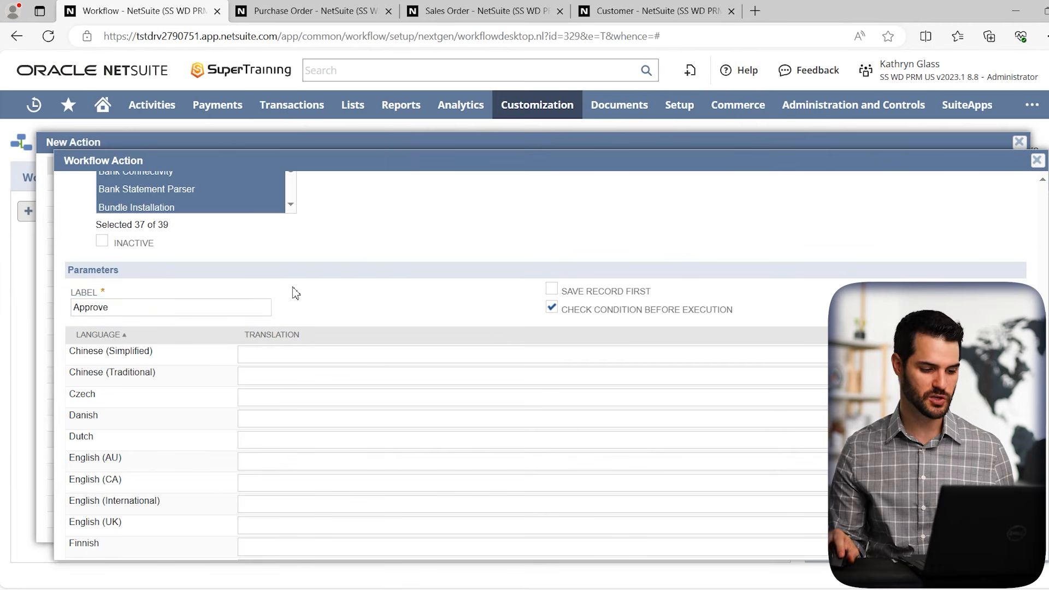
scroll(350, 334, down, 7)
scroll(349, 333, down, 1)
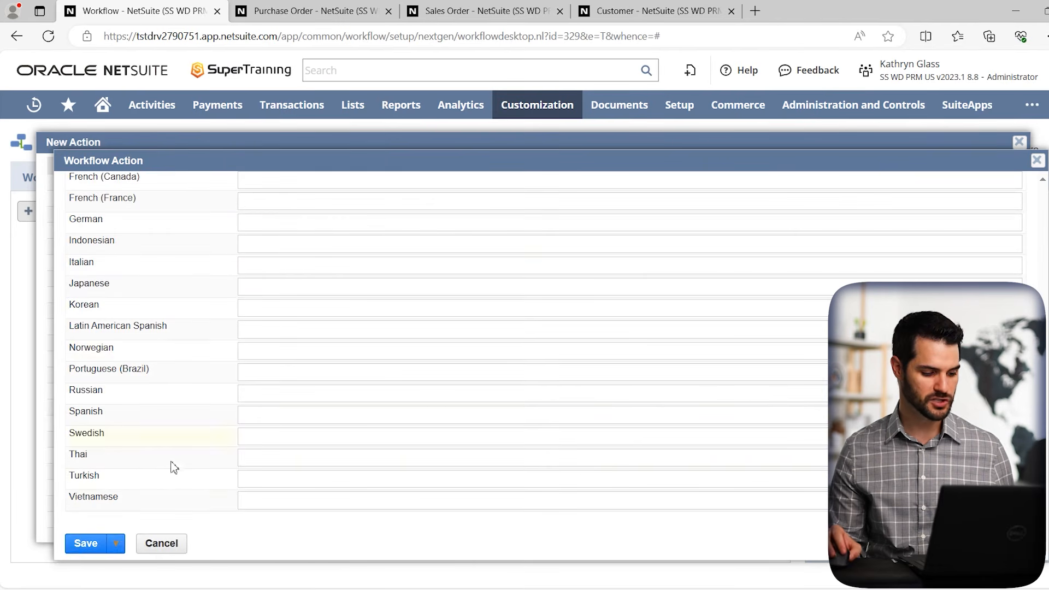
click(87, 545)
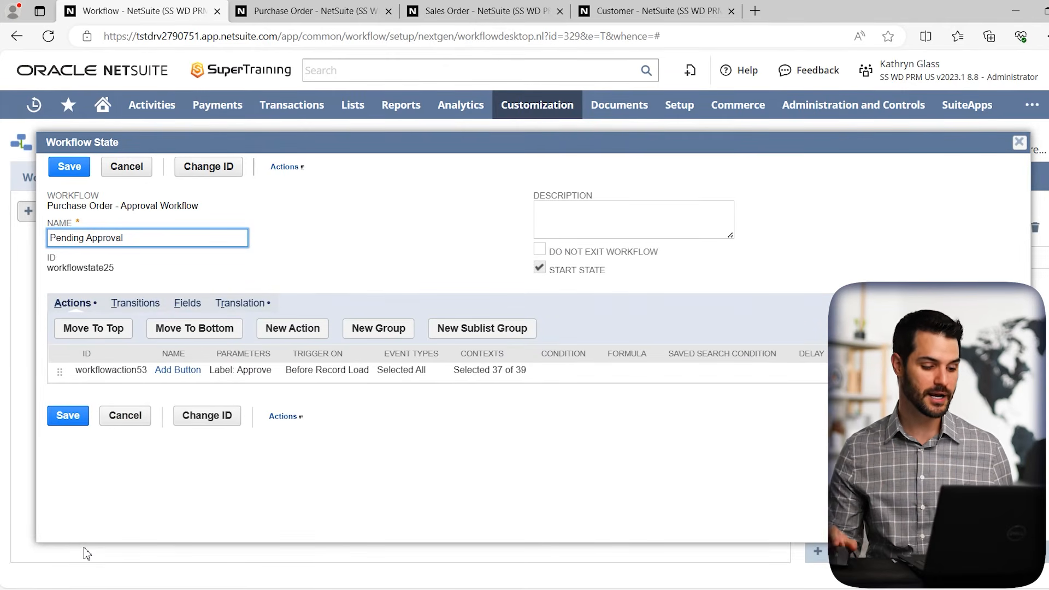
Add another Add Button action to the Pending Approval state, label it Reject and save it.
click(295, 330)
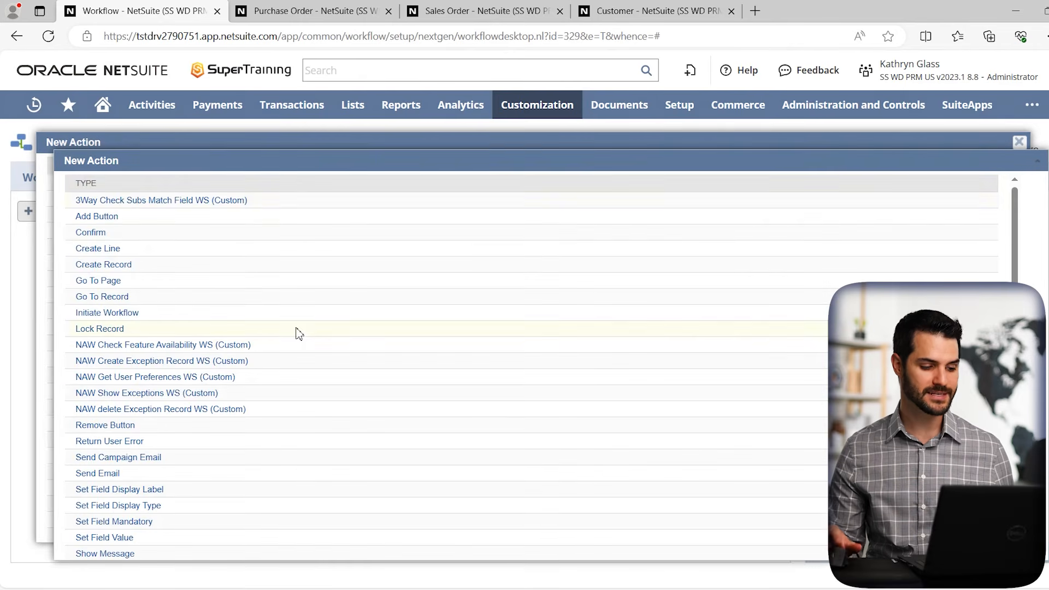
click(106, 217)
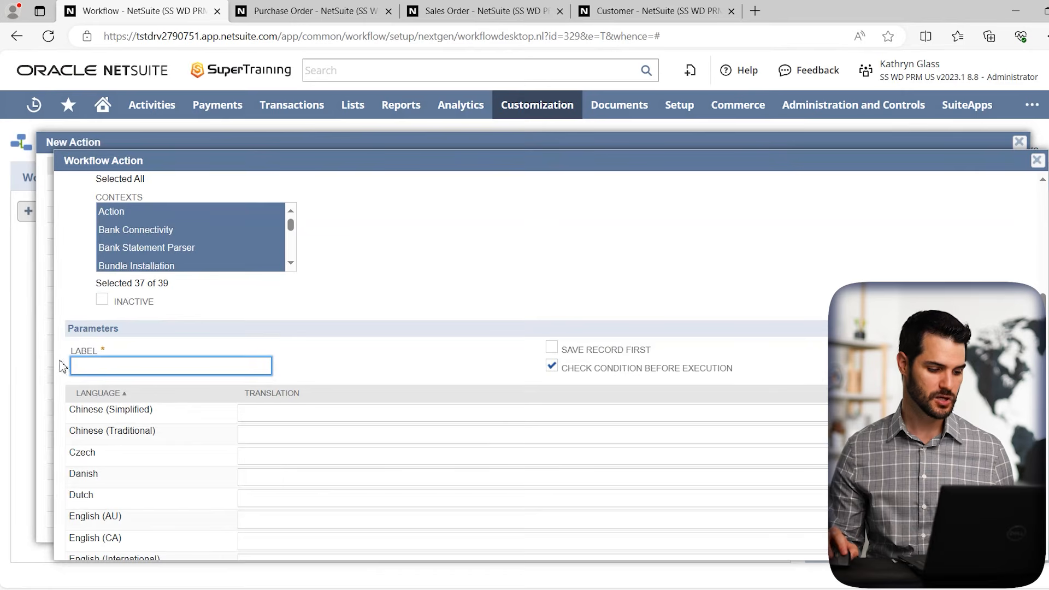
click(99, 367)
text(Reject)
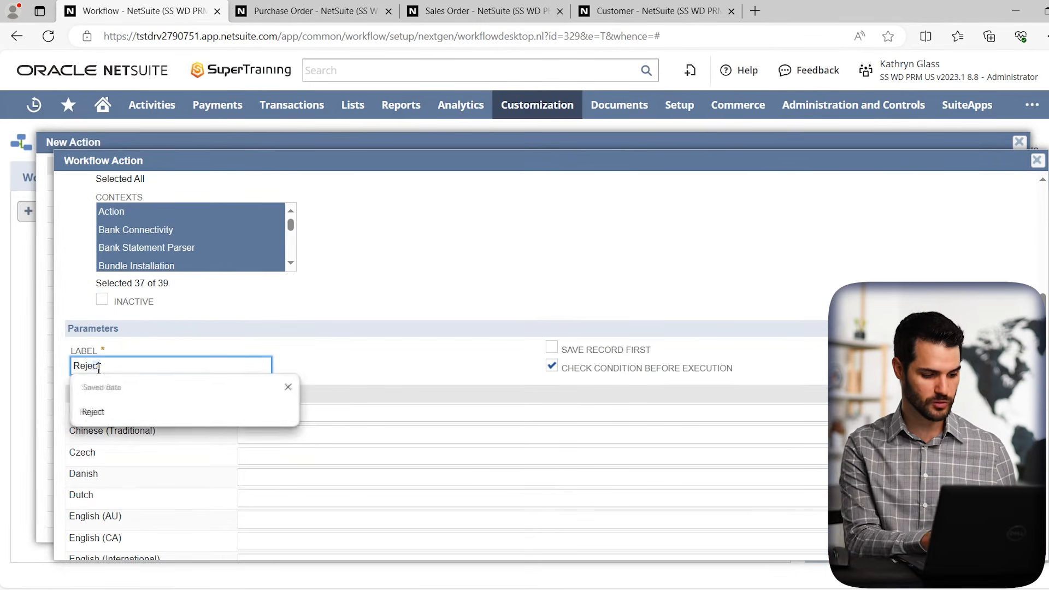
scroll(355, 399, down, 8)
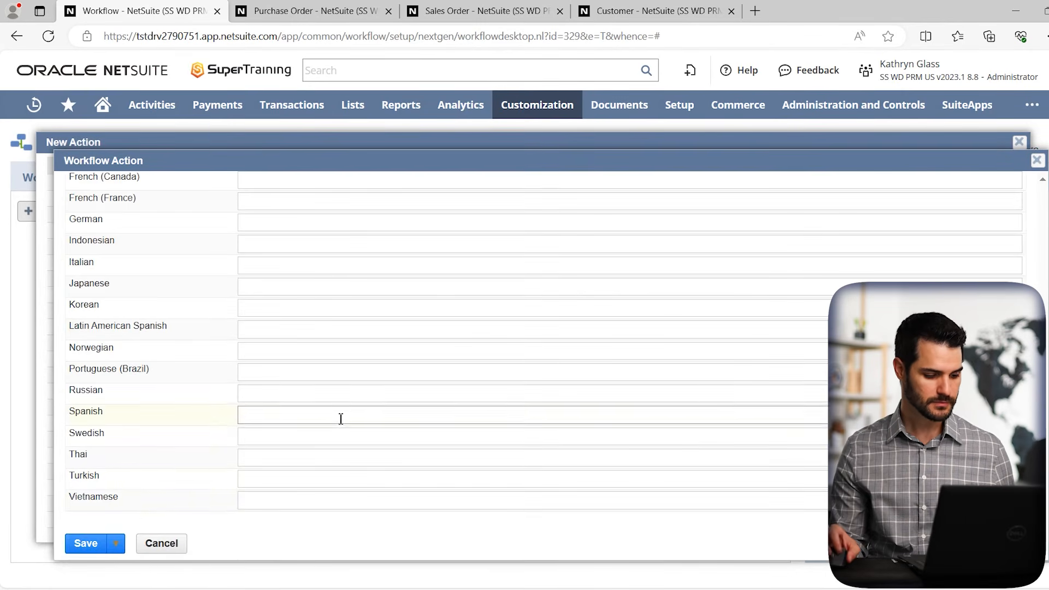
click(86, 544)
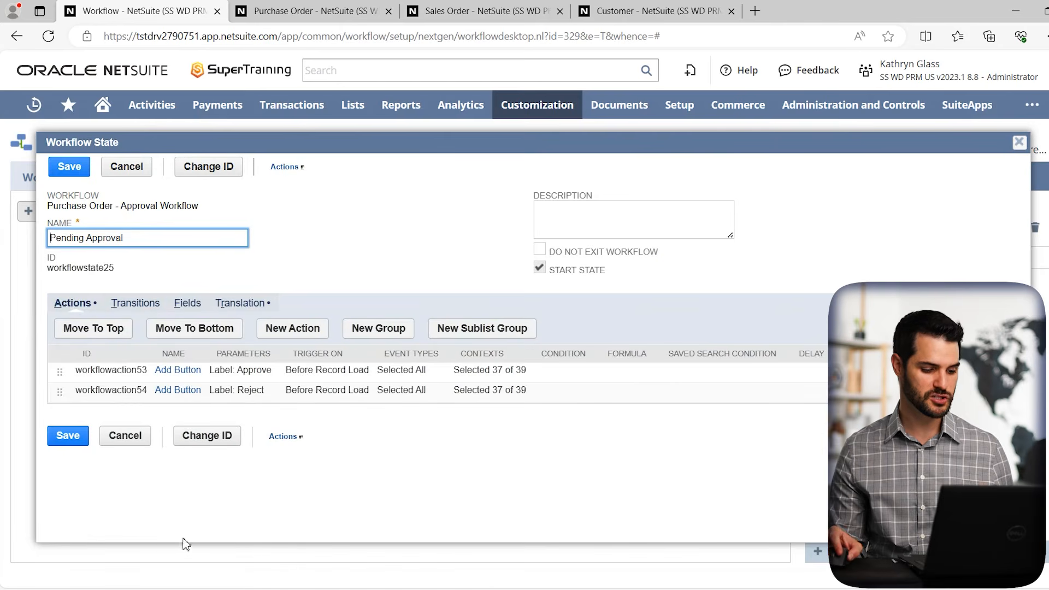
Start a new Set Field Display Type action in the Pending Approval state, checking the Approval Status field on the purchase order form.
click(295, 329)
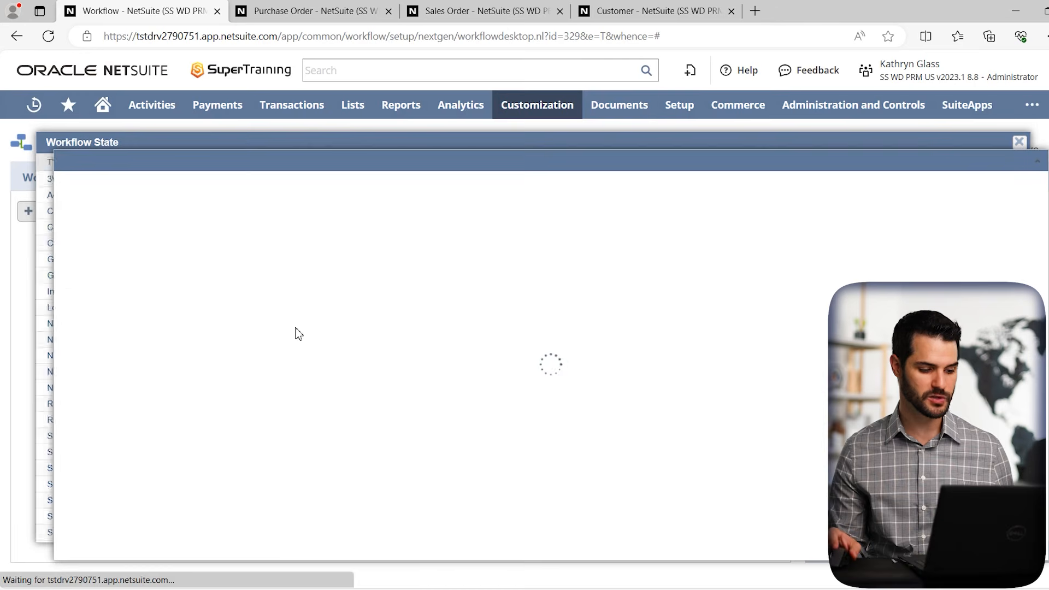
scroll(187, 339, down, 1)
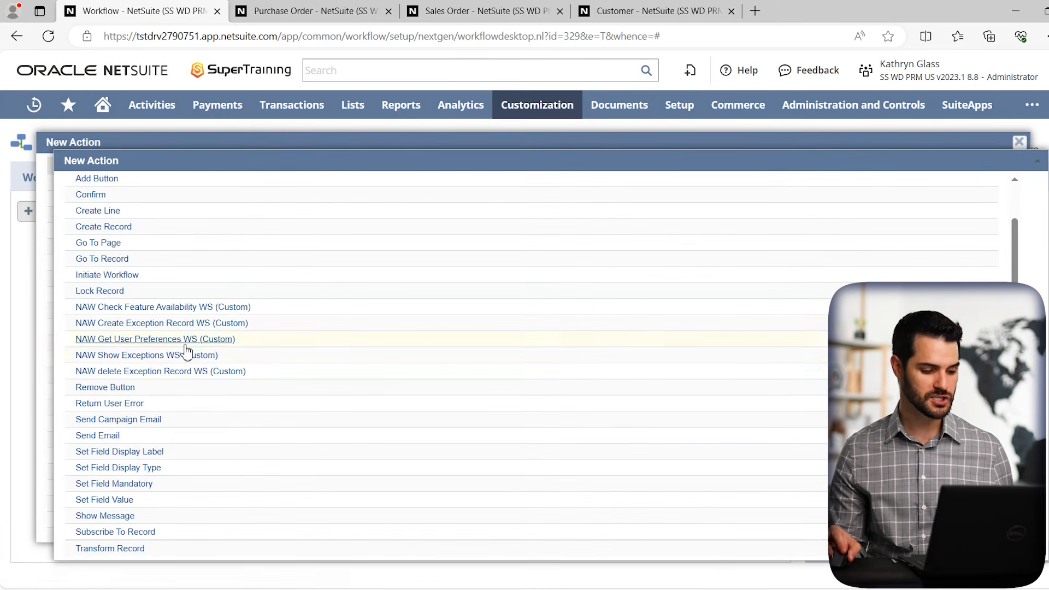
click(302, 16)
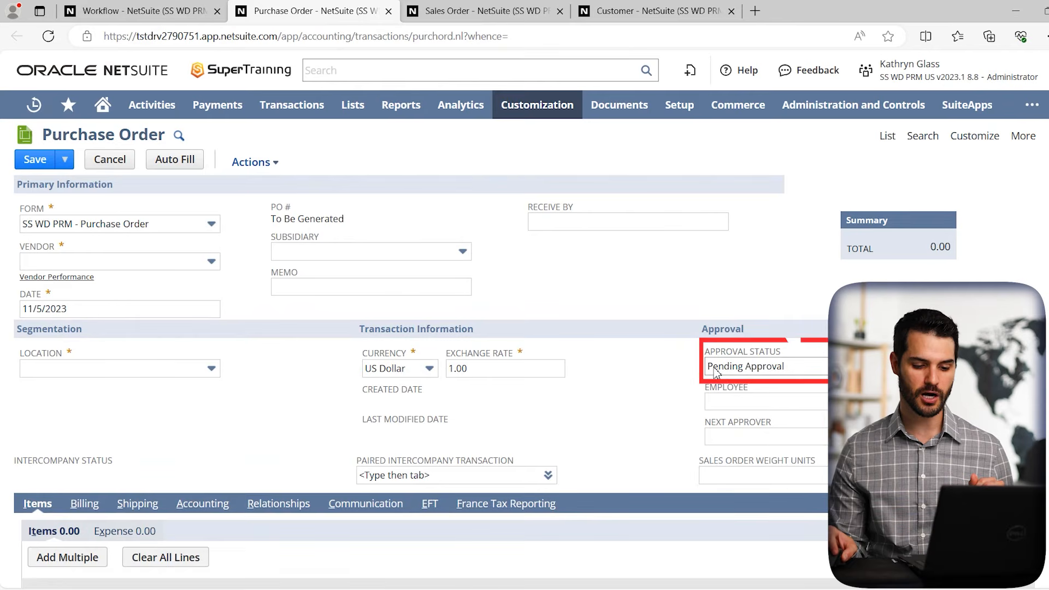
click(141, 17)
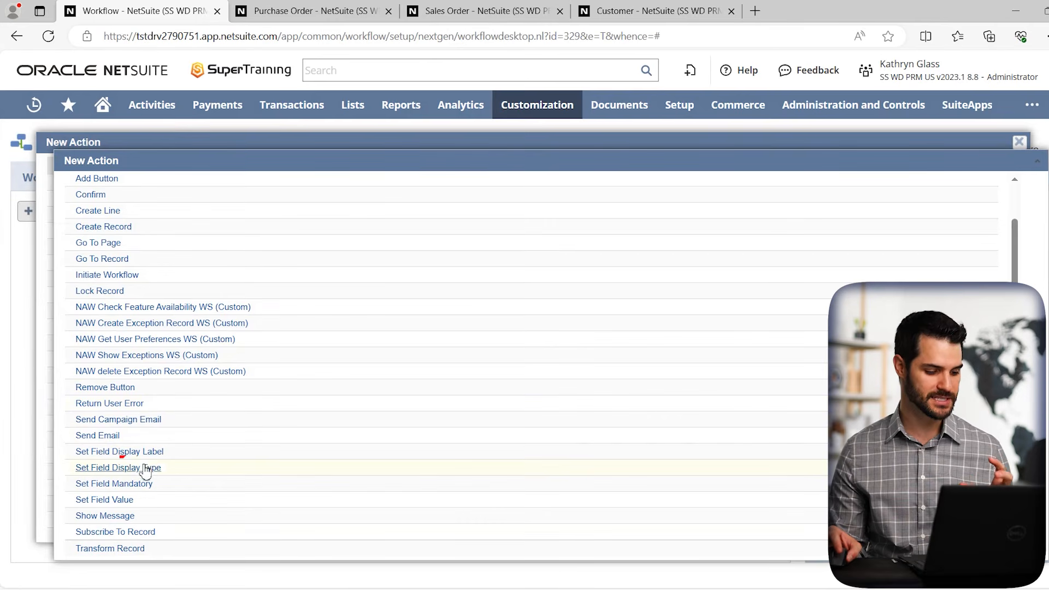
click(127, 468)
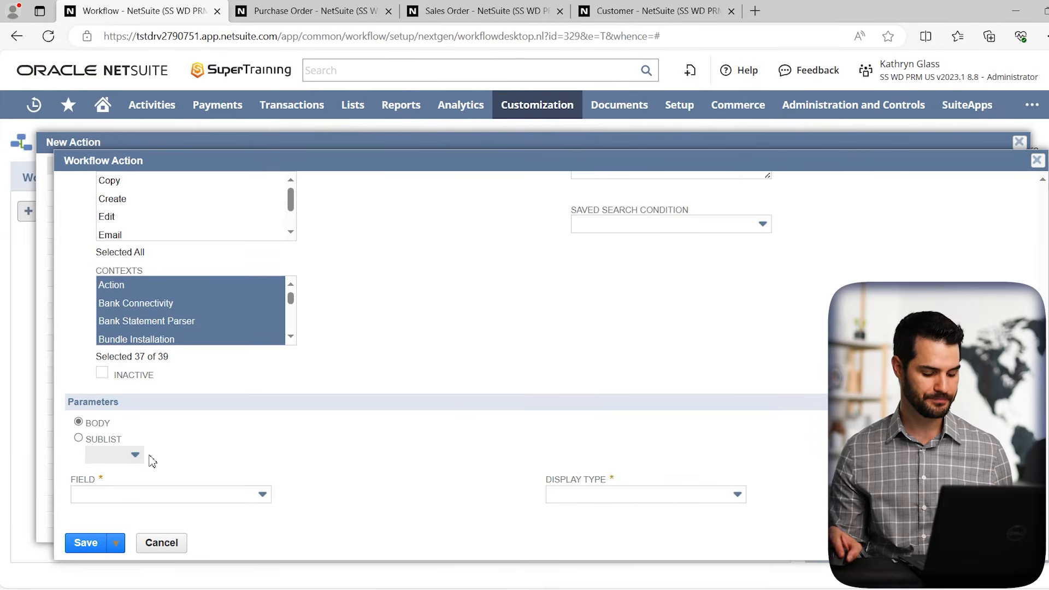
Target the Approval Status body field in the action and set its display type to Disabled.
click(121, 497)
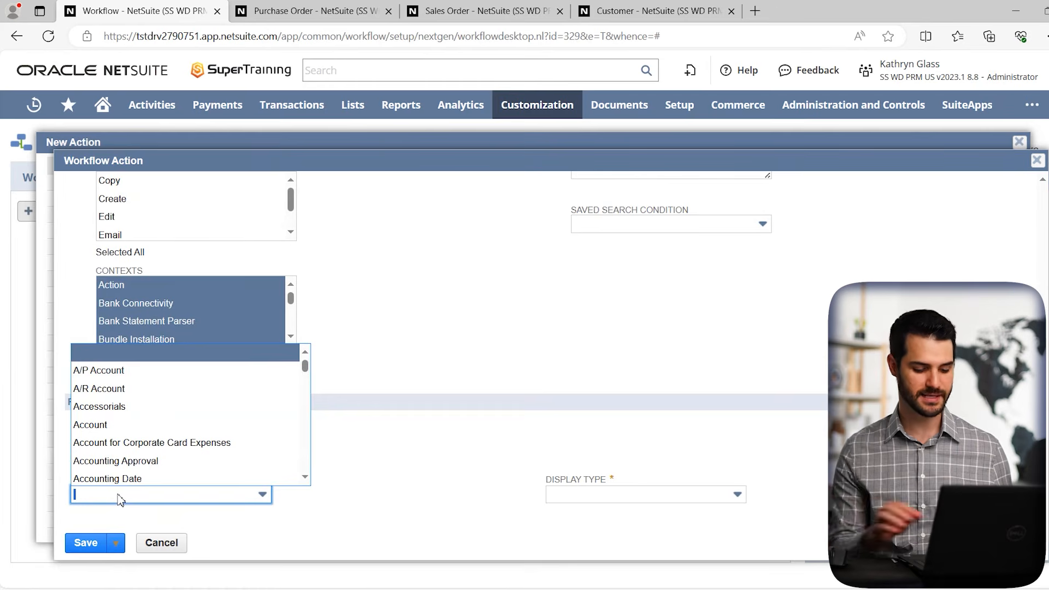
text(Approval Status)
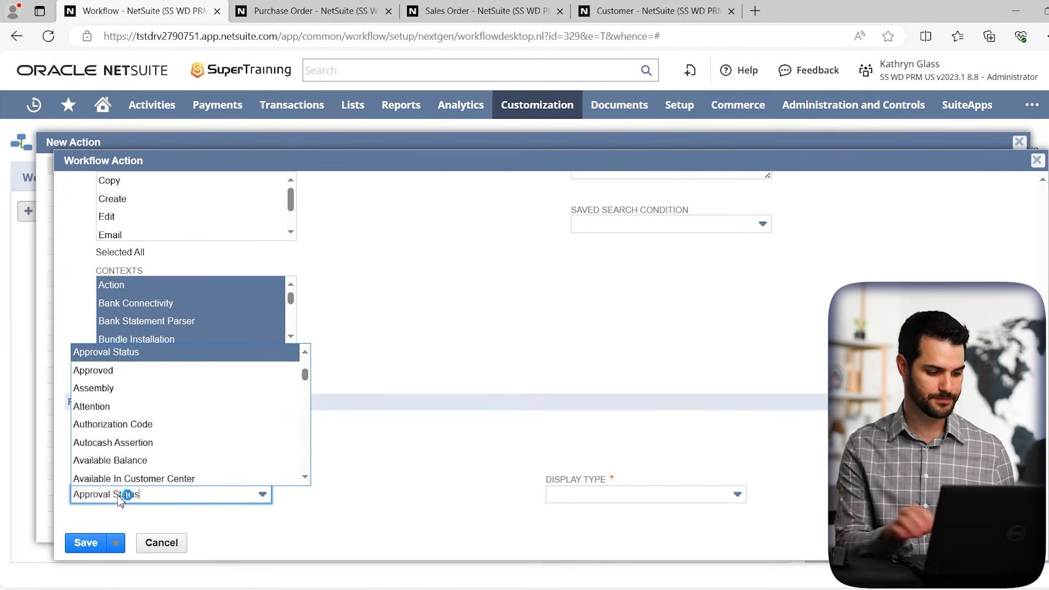
click(135, 353)
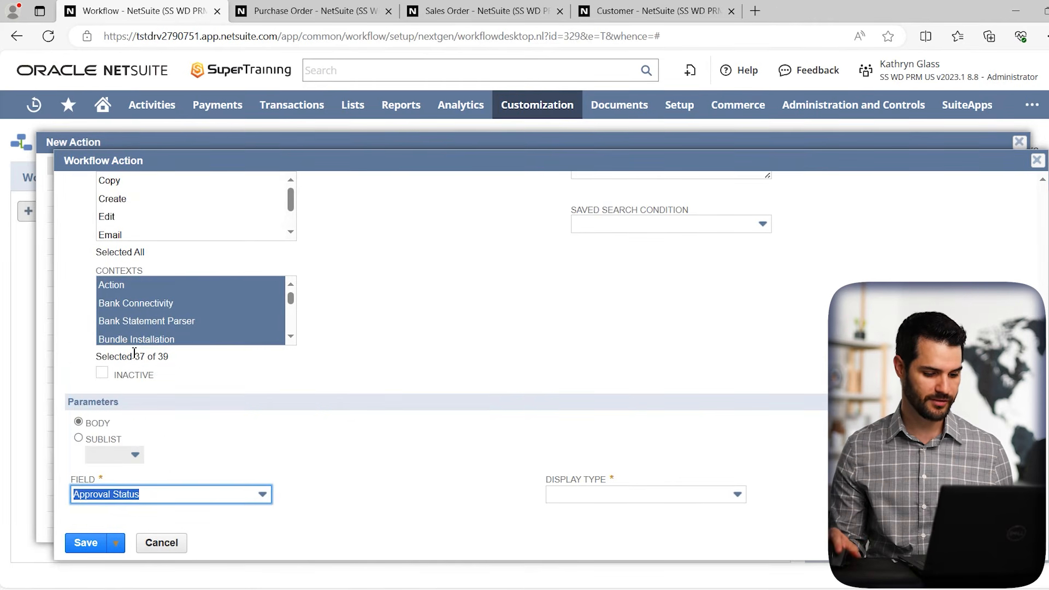
click(310, 494)
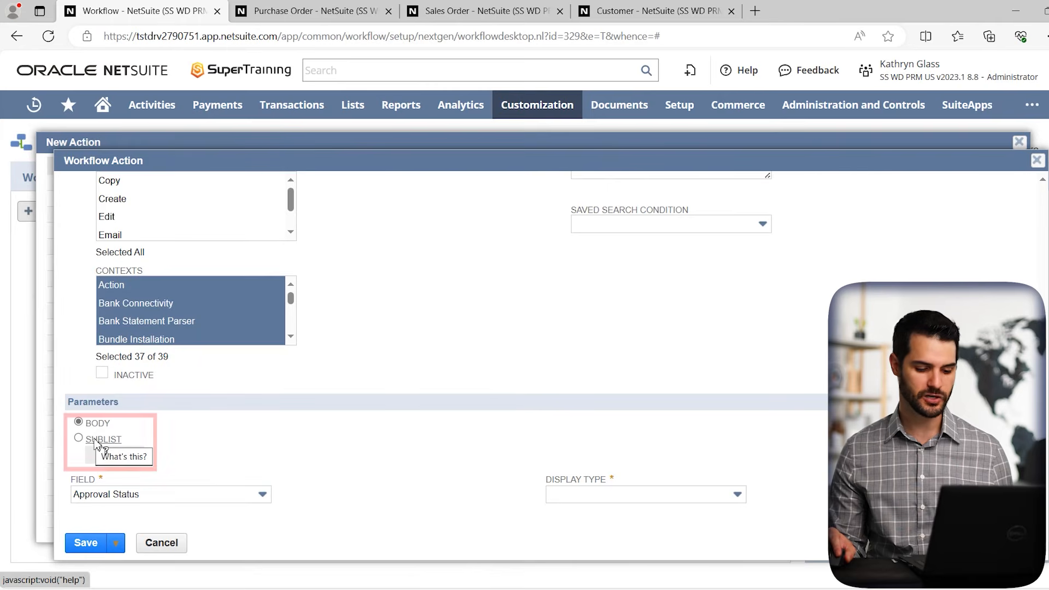
click(576, 500)
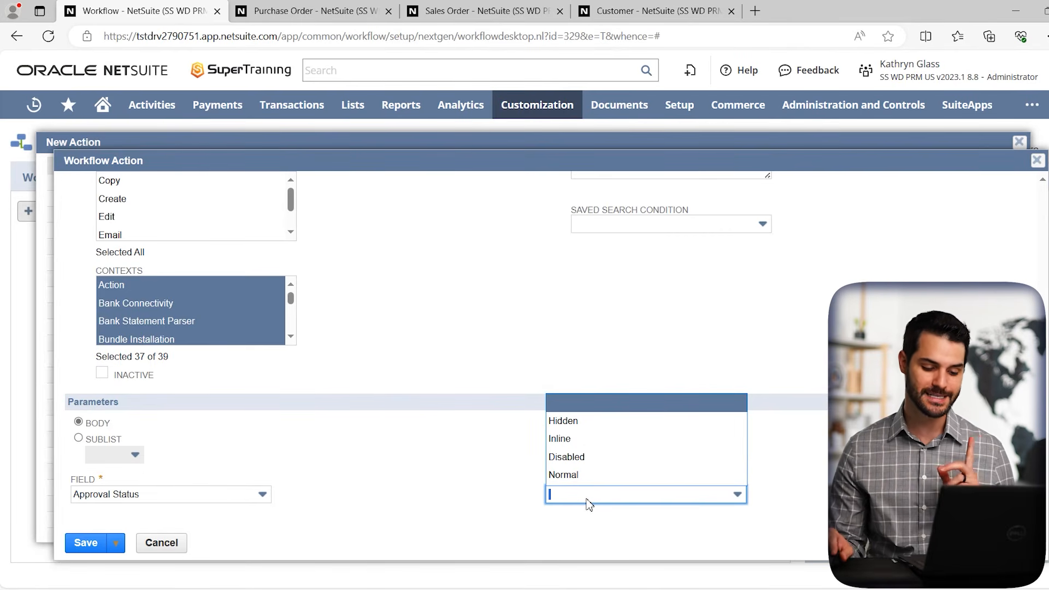
click(595, 459)
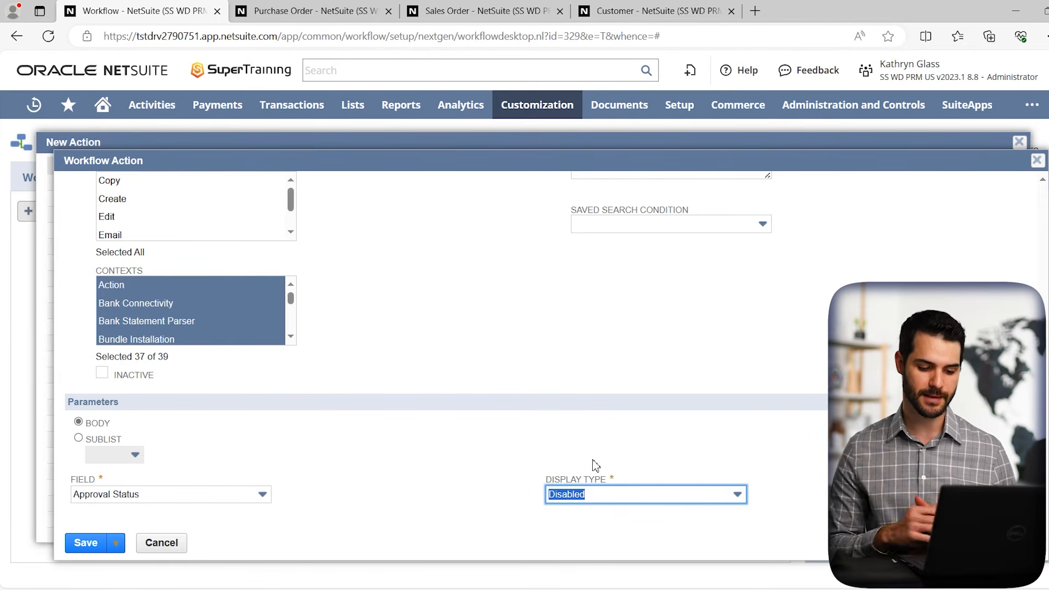
click(522, 441)
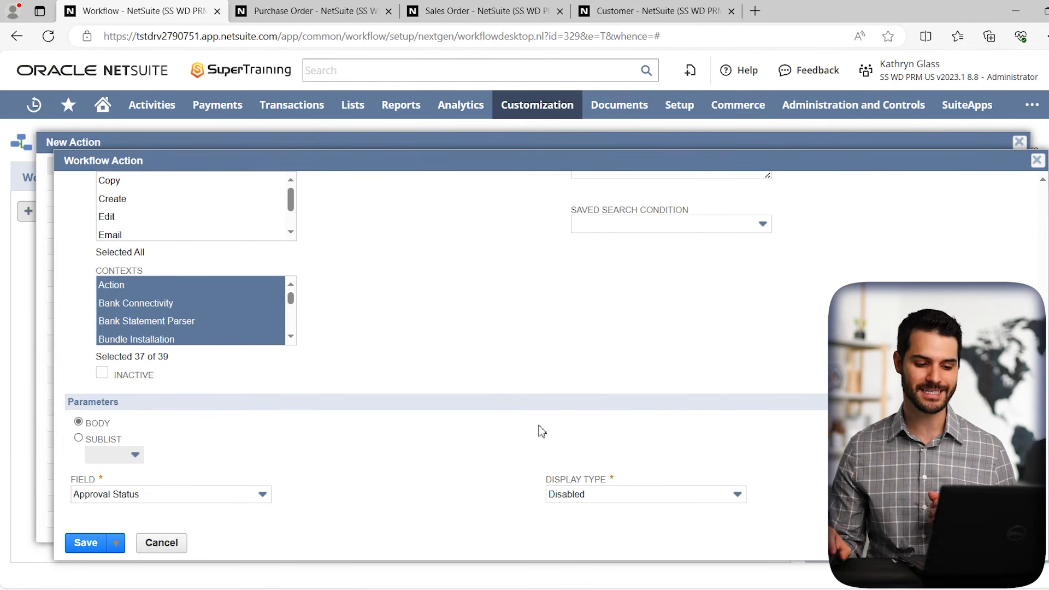
Open the visual condition builder for the action and set a condition on User Role with the compare type none of.
scroll(541, 432, up, 3)
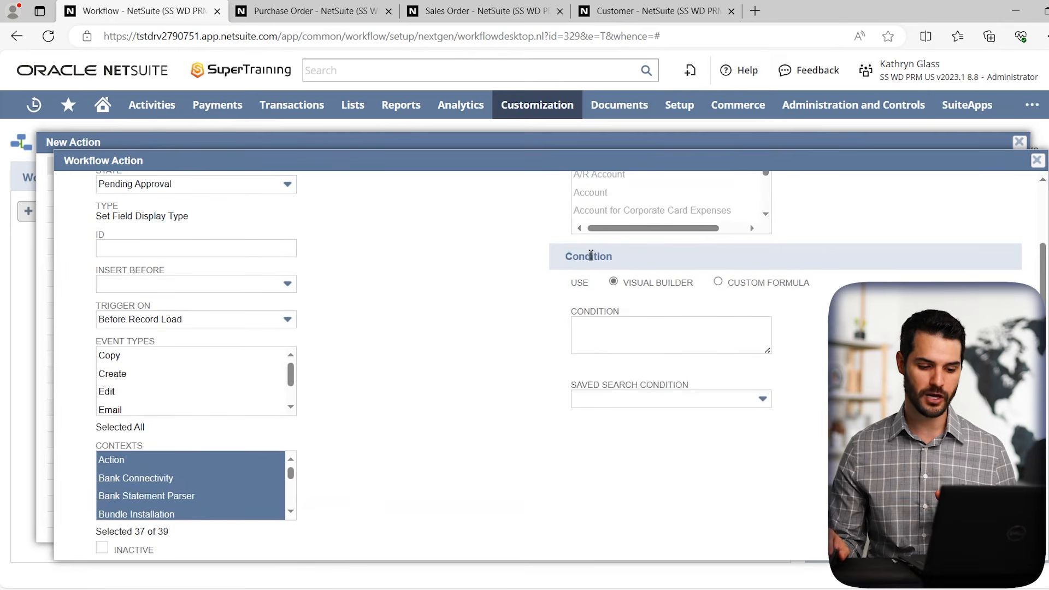
mouse_move(606, 322)
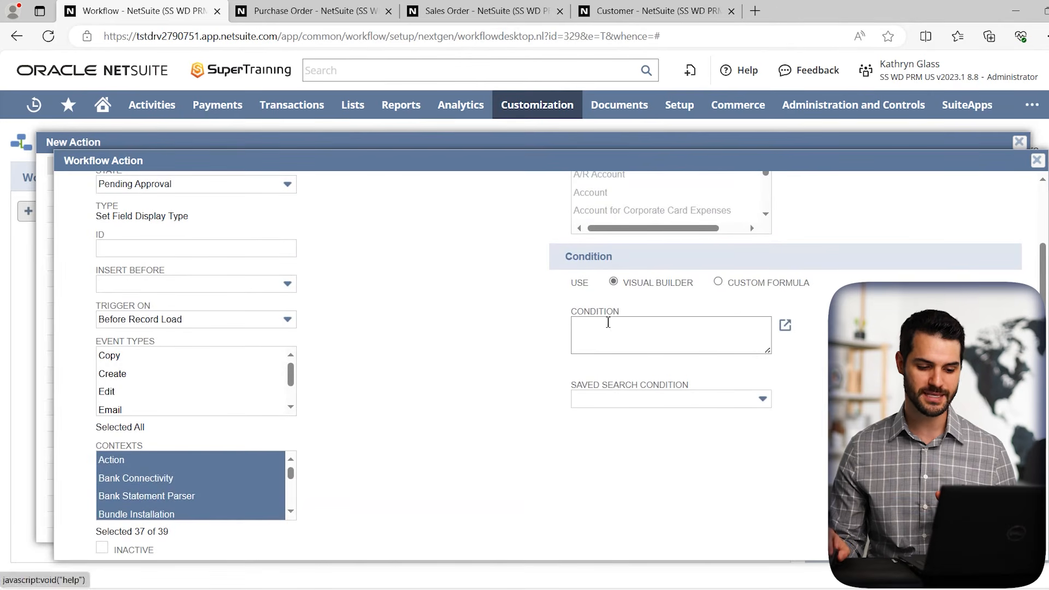
click(791, 328)
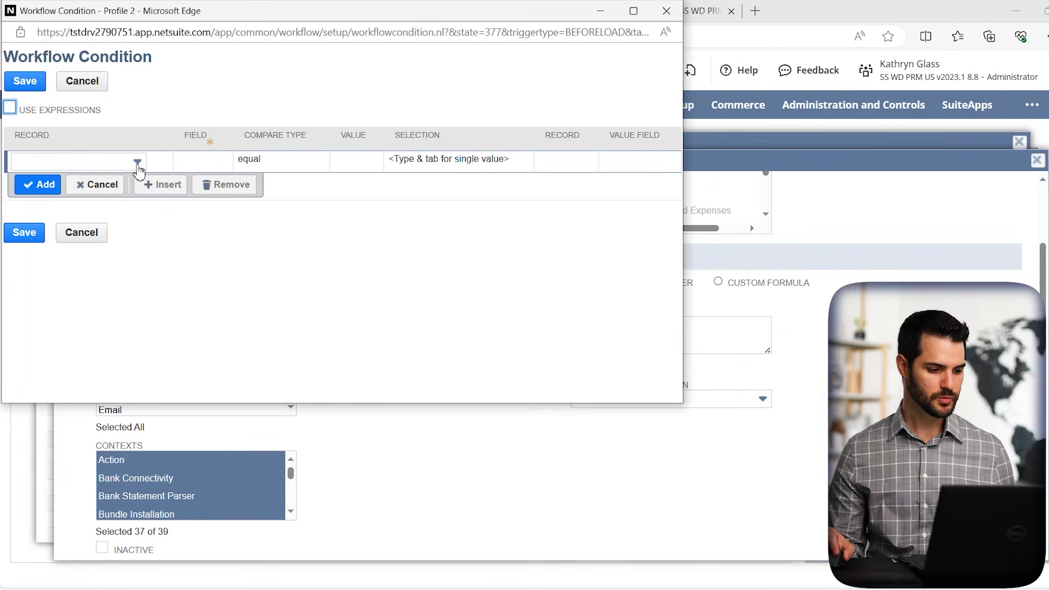
click(206, 162)
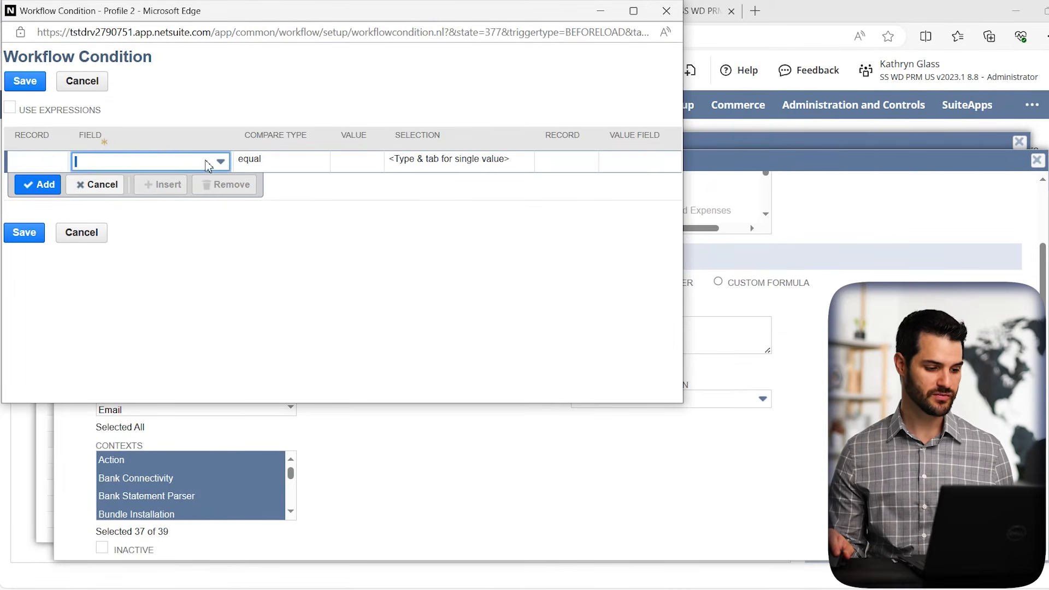
click(223, 163)
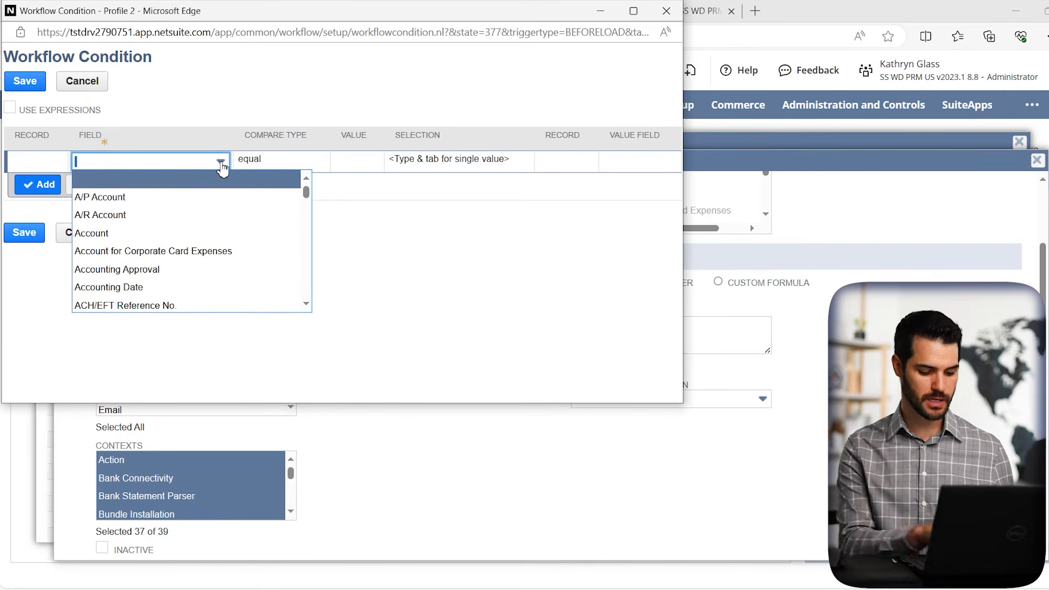
text(User)
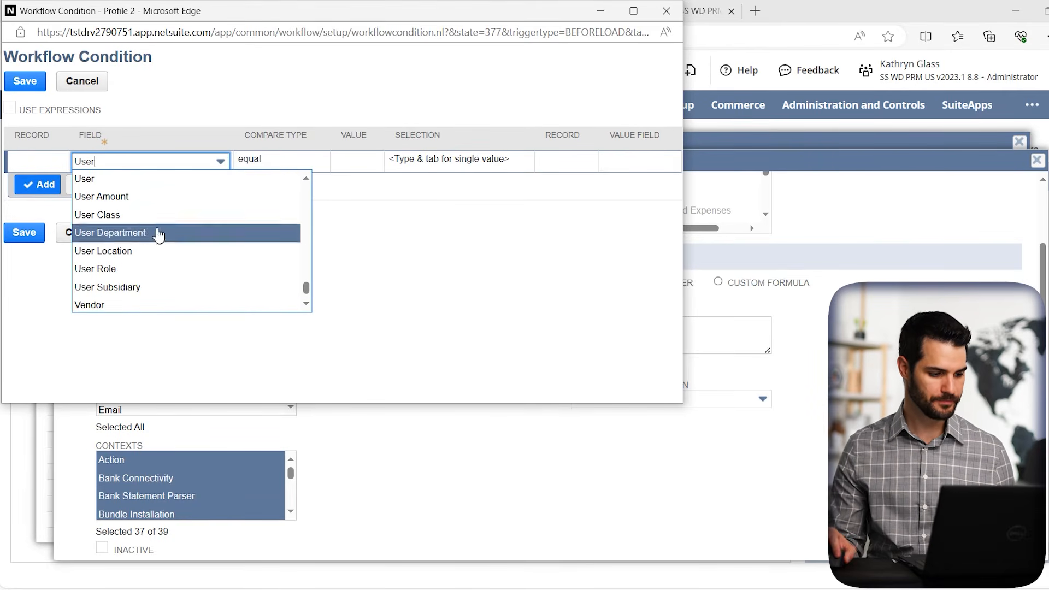
click(123, 268)
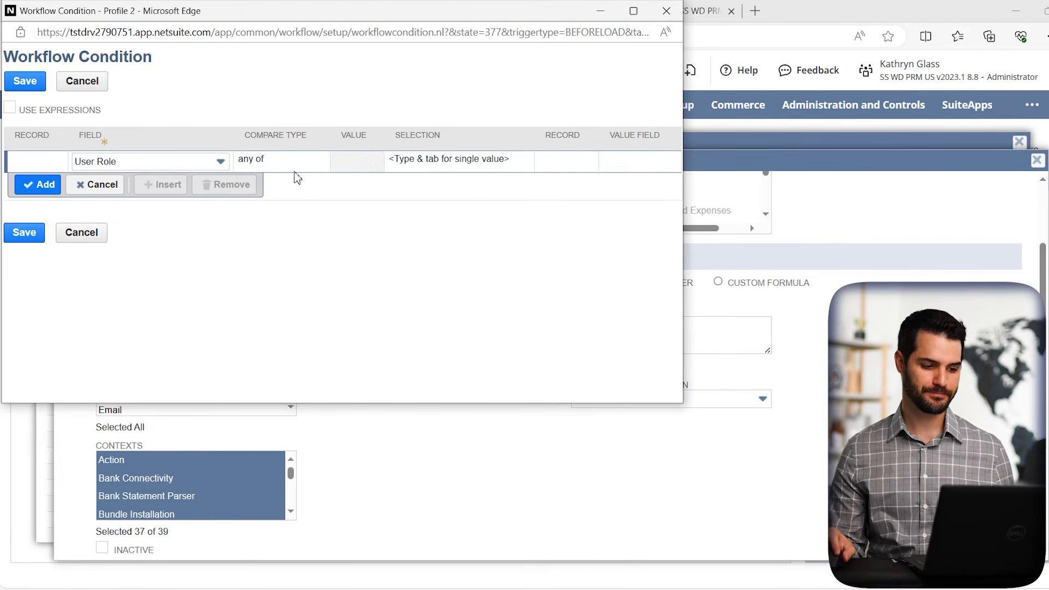
click(269, 171)
click(268, 172)
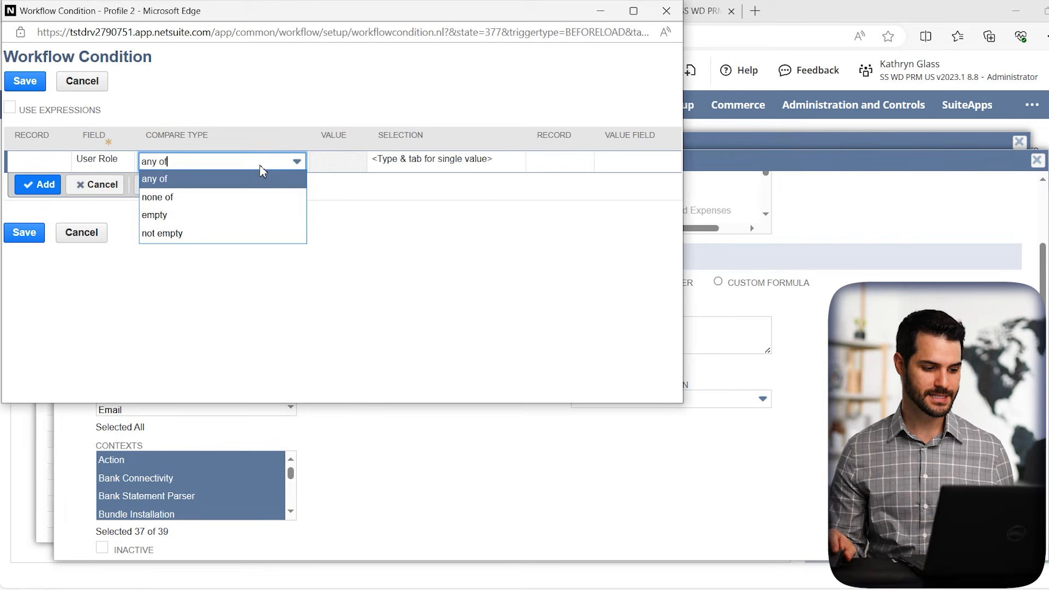
click(213, 199)
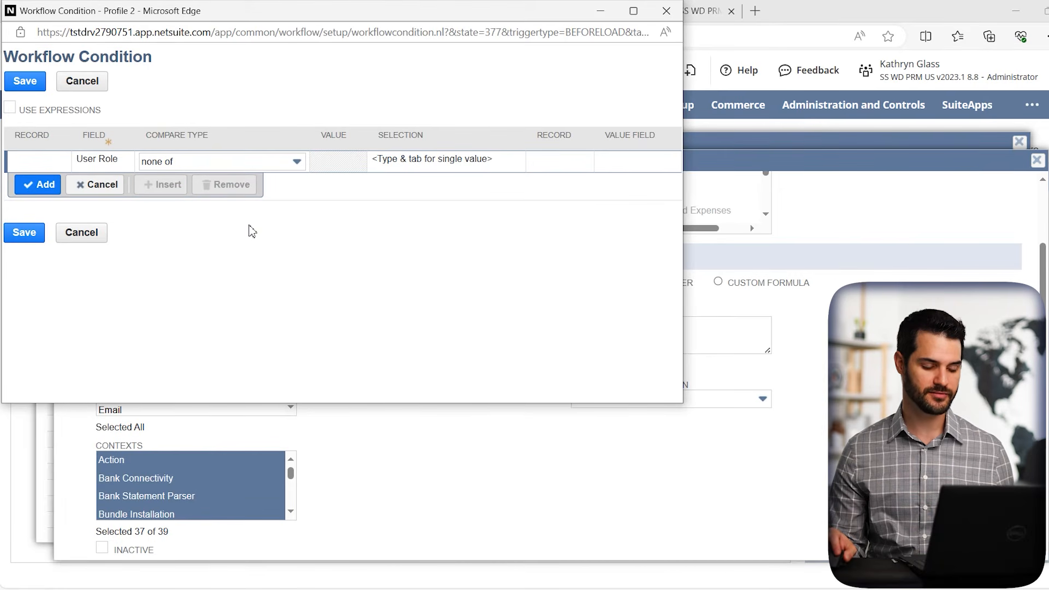
Select the Administrator and SS WD PRM - Purchasing Manager roles for the condition, add the line and save the condition.
click(404, 163)
click(476, 163)
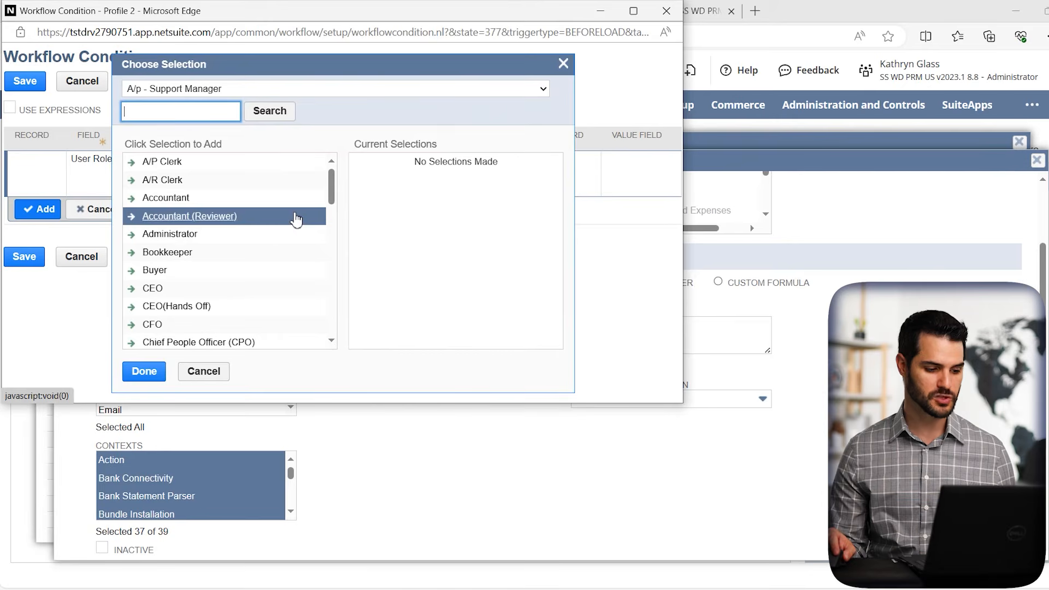
click(210, 239)
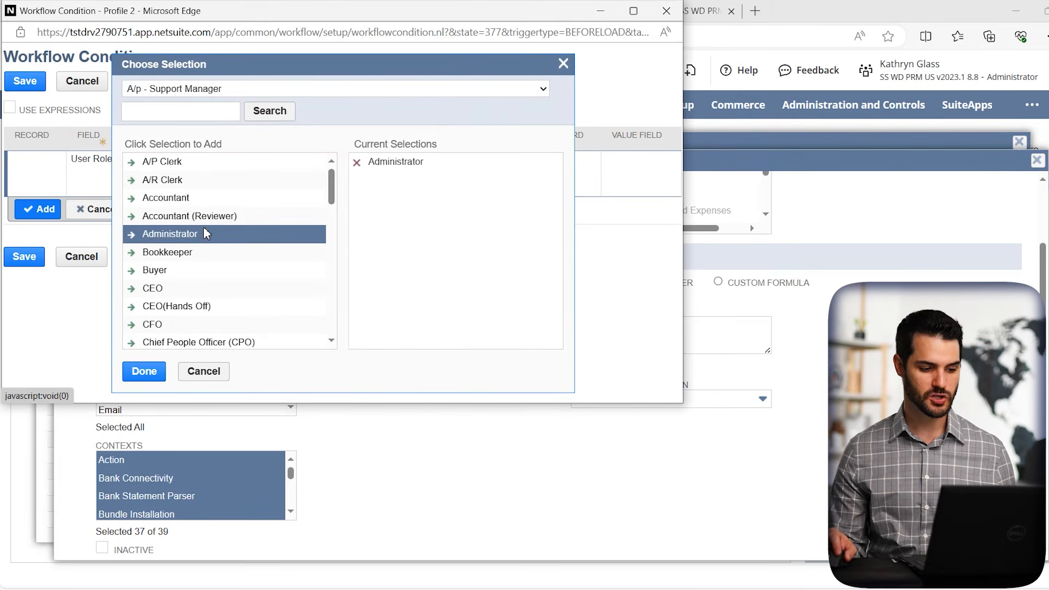
drag(337, 186, 315, 308)
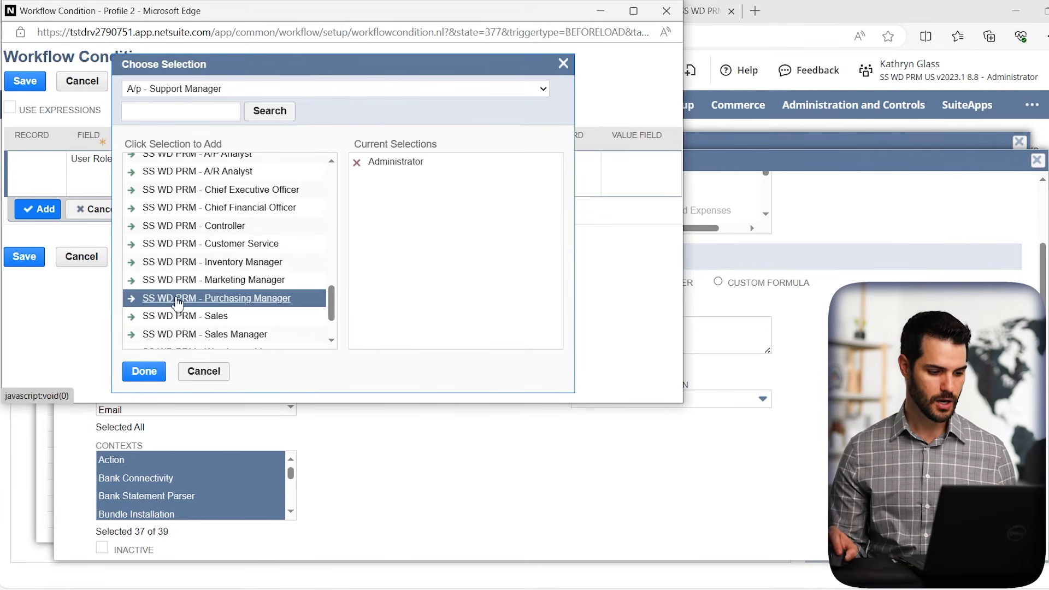
click(235, 306)
click(144, 371)
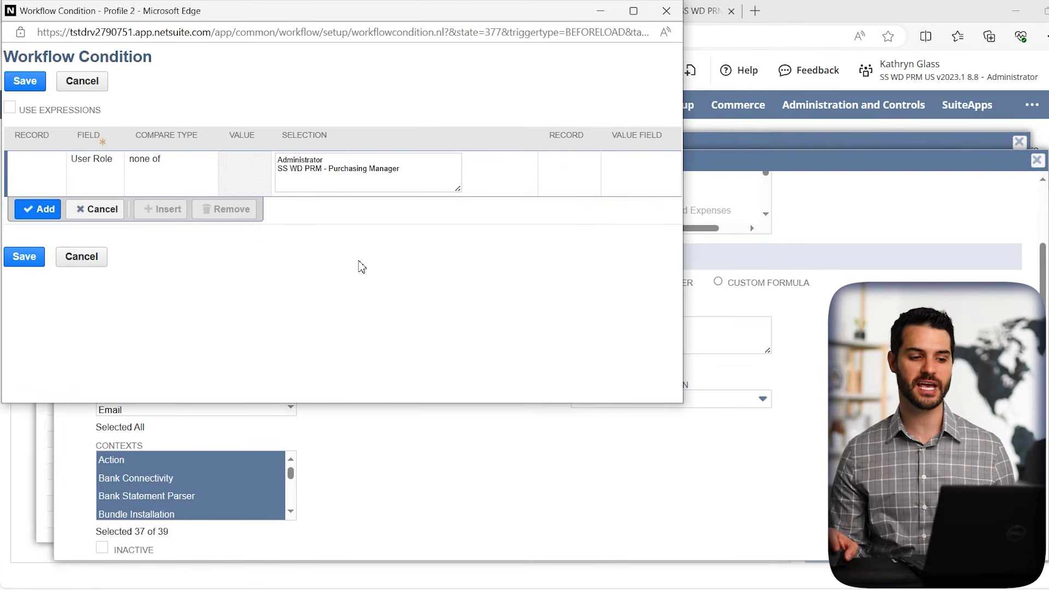
click(39, 210)
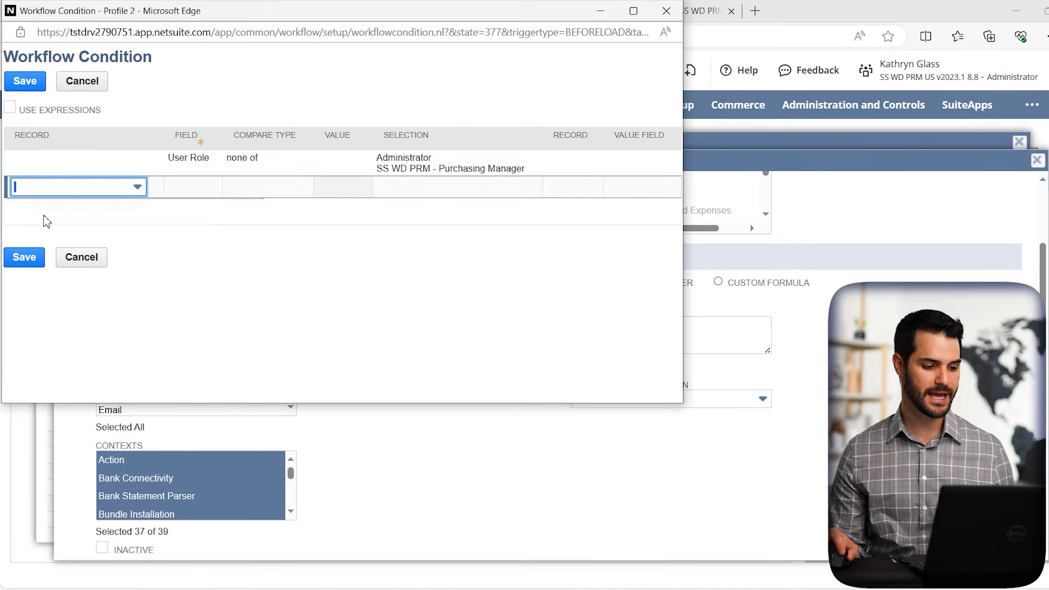
click(25, 258)
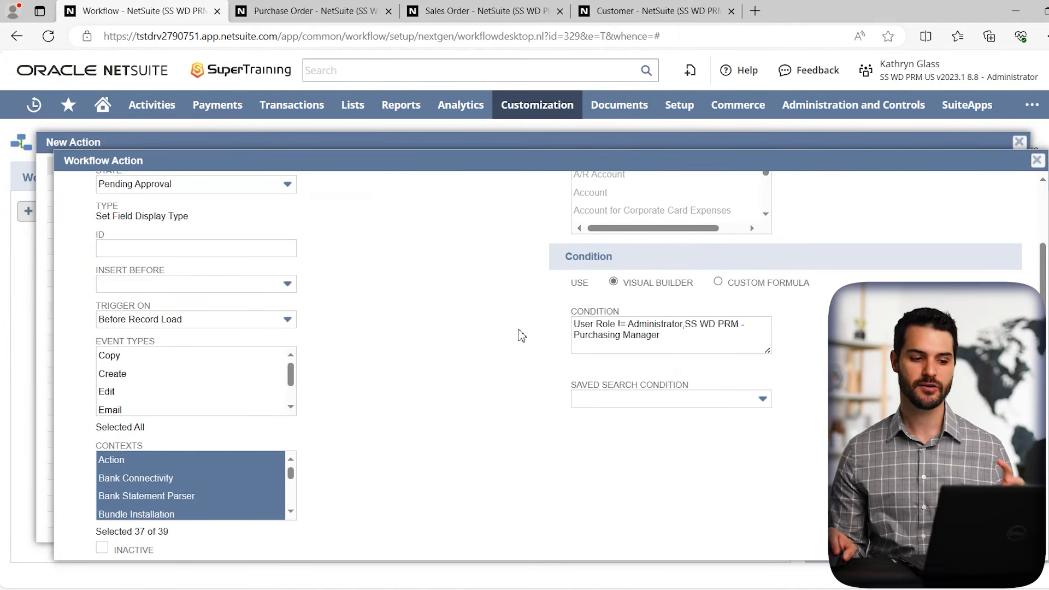
Check the Approval Status field on the purchase order form, return to the workflow and save the Set Field Display Type action.
click(293, 17)
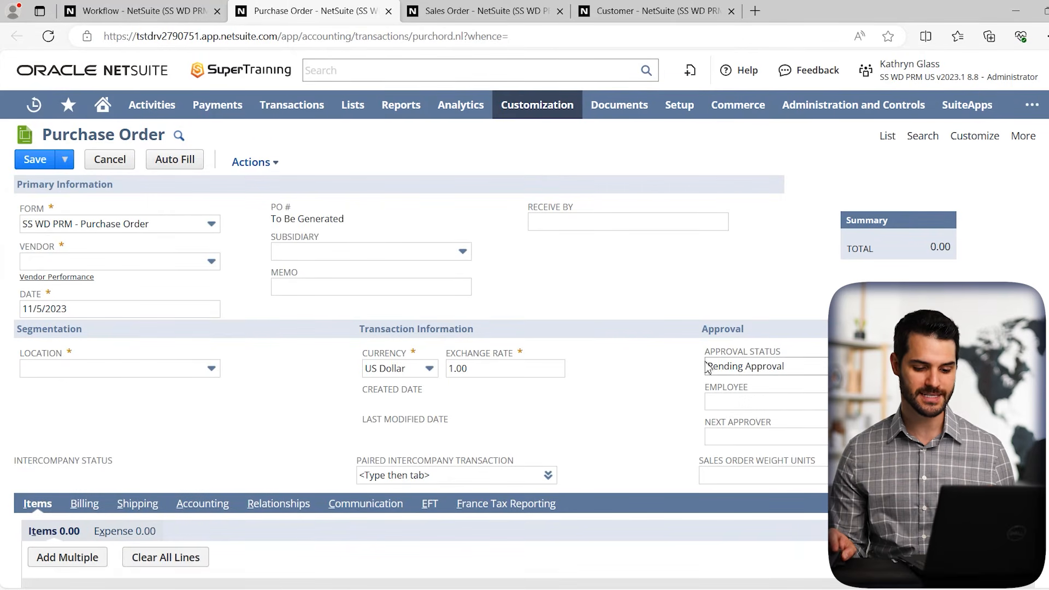
click(146, 11)
scroll(530, 375, down, 3)
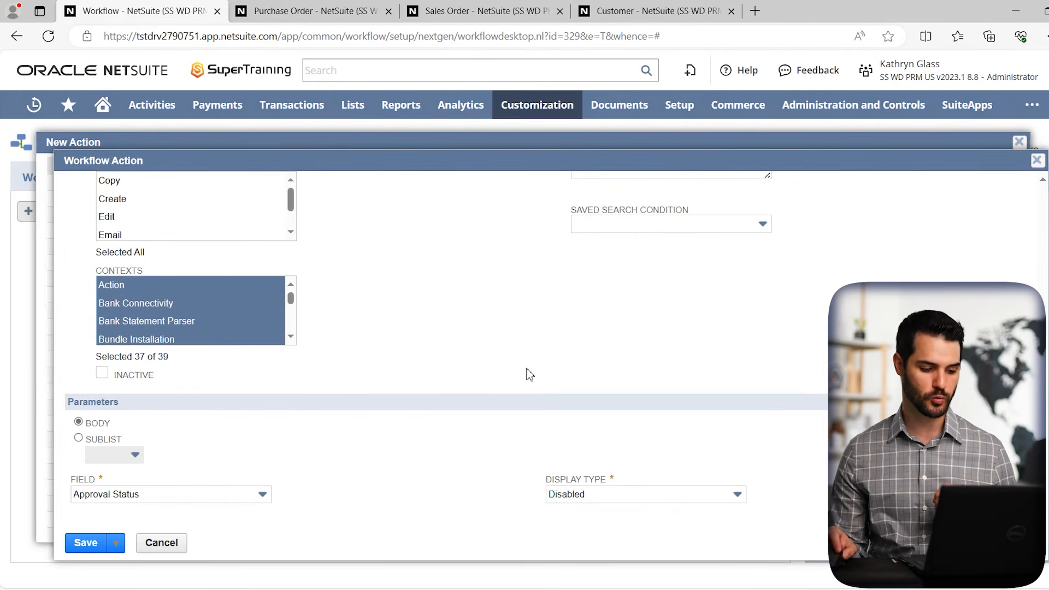
click(86, 542)
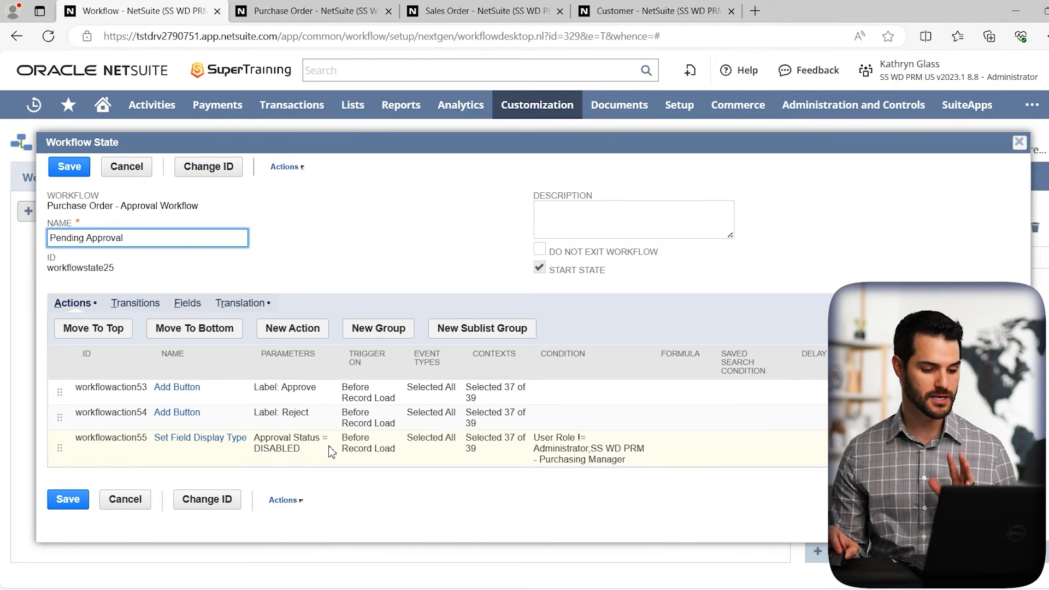
Save the Pending Approval state, then connect it to the Approved state with a transition opened for editing.
click(76, 505)
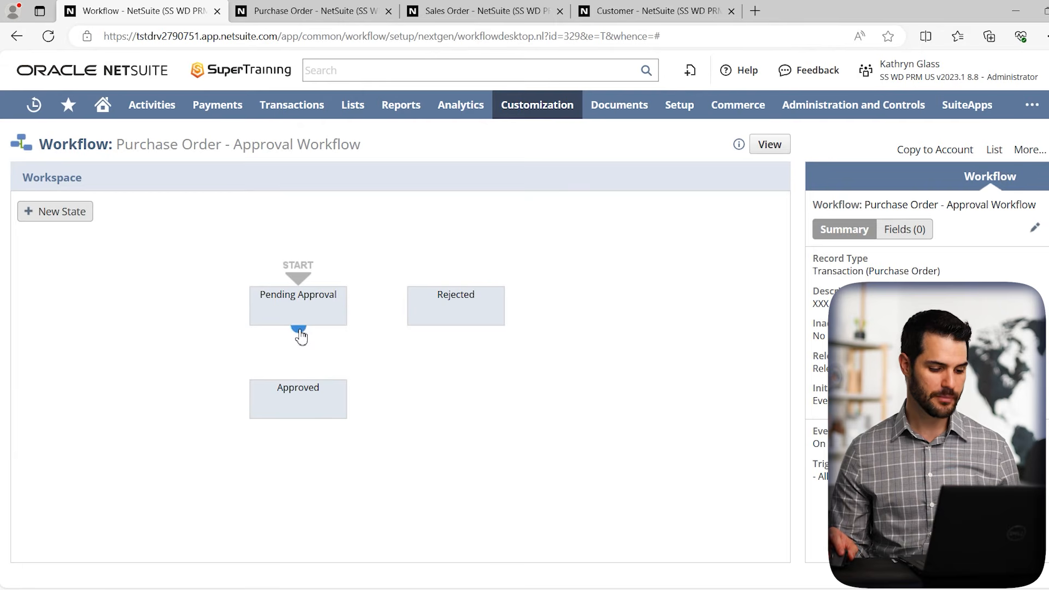
drag(301, 337, 300, 395)
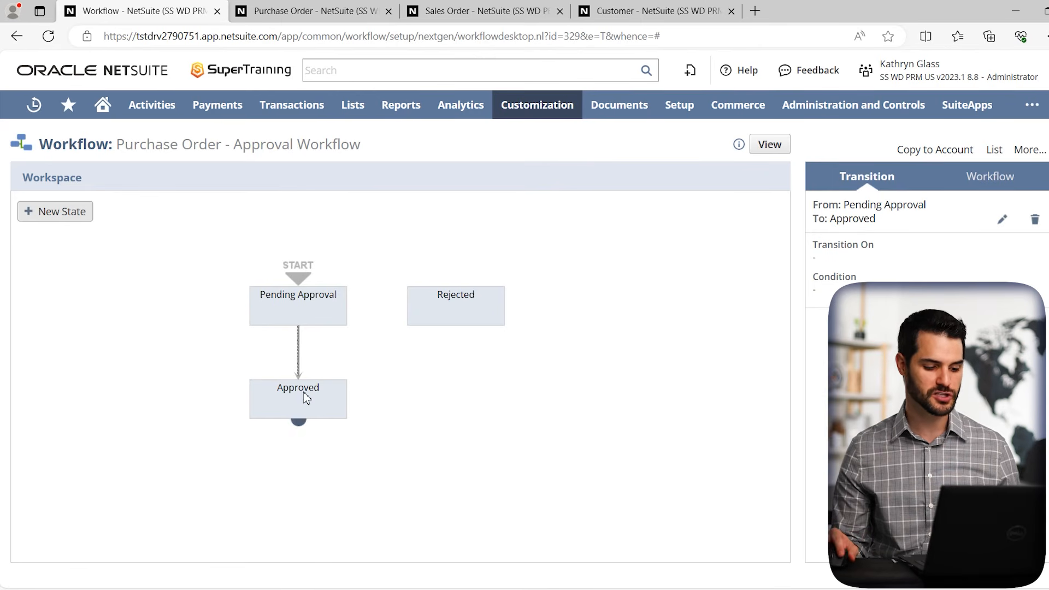
double_click(300, 355)
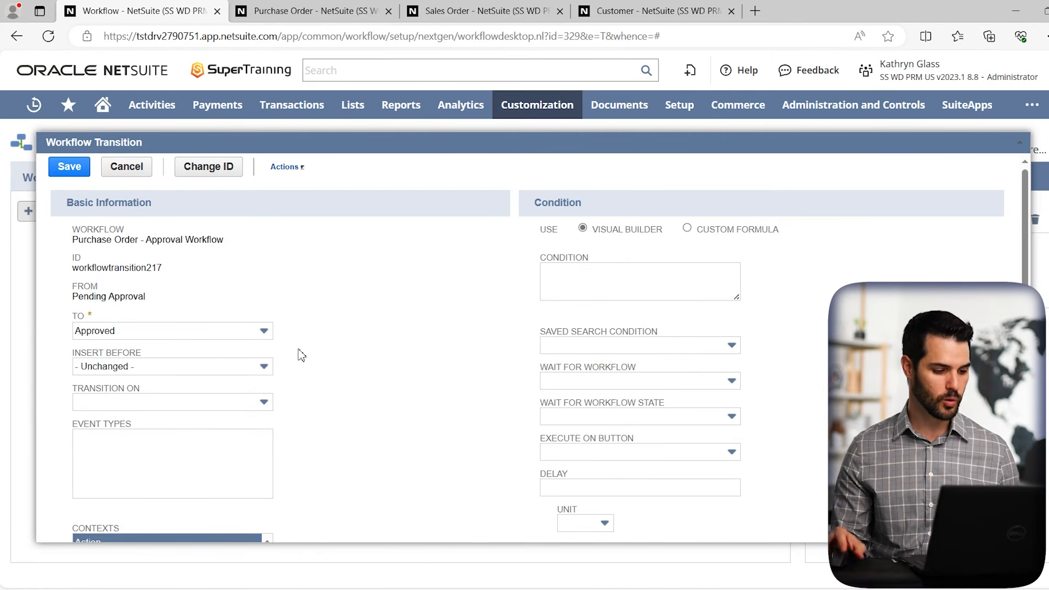
scroll(295, 360, down, 2)
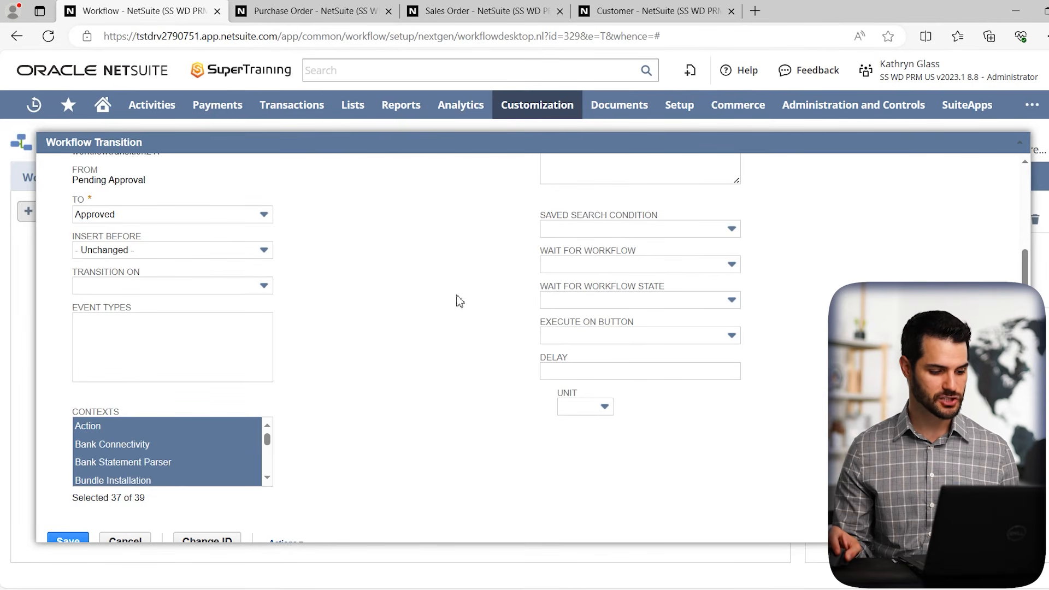
scroll(503, 338, up, 1)
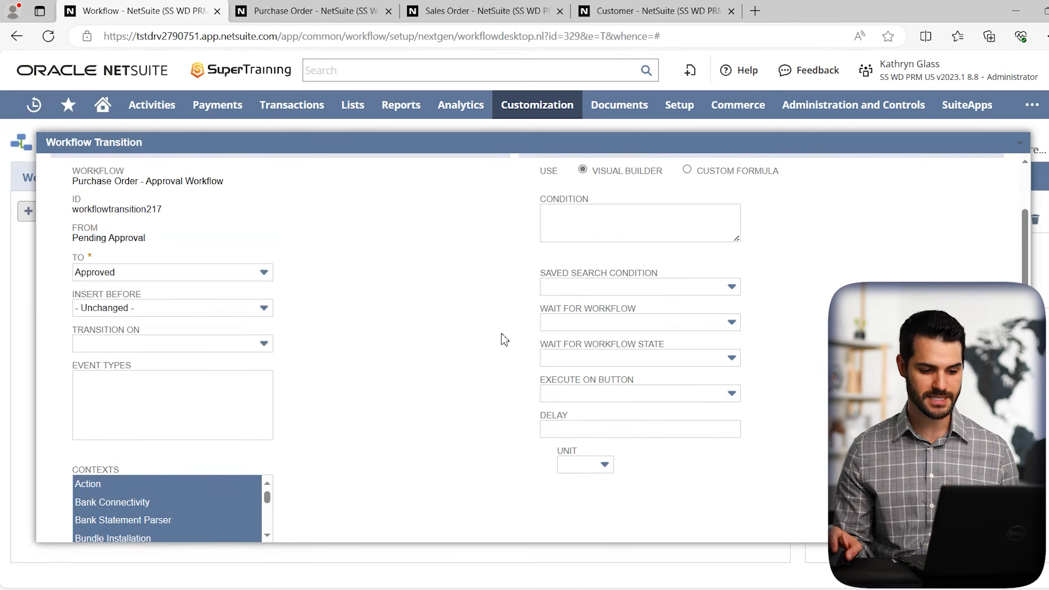
mouse_move(634, 233)
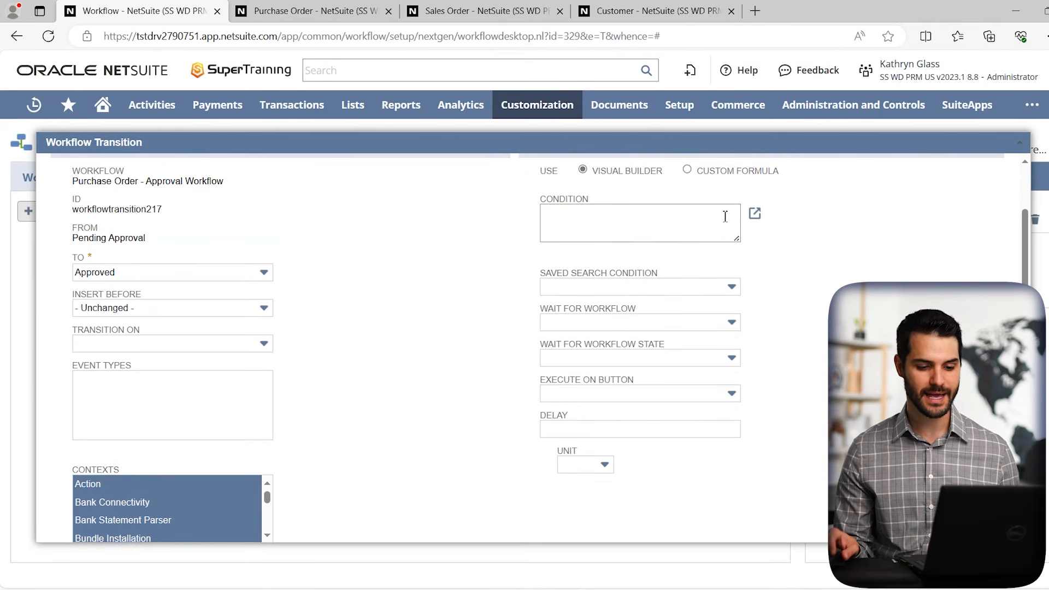
Open the visual condition builder for the transition and choose Total Amount as the condition field.
click(755, 213)
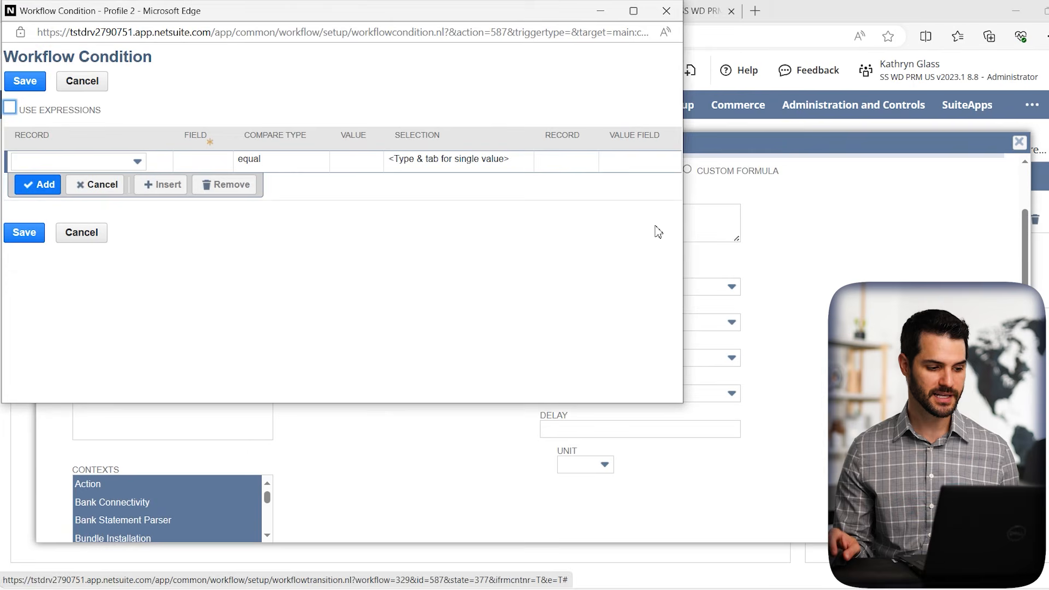
click(218, 172)
click(222, 165)
text(Total)
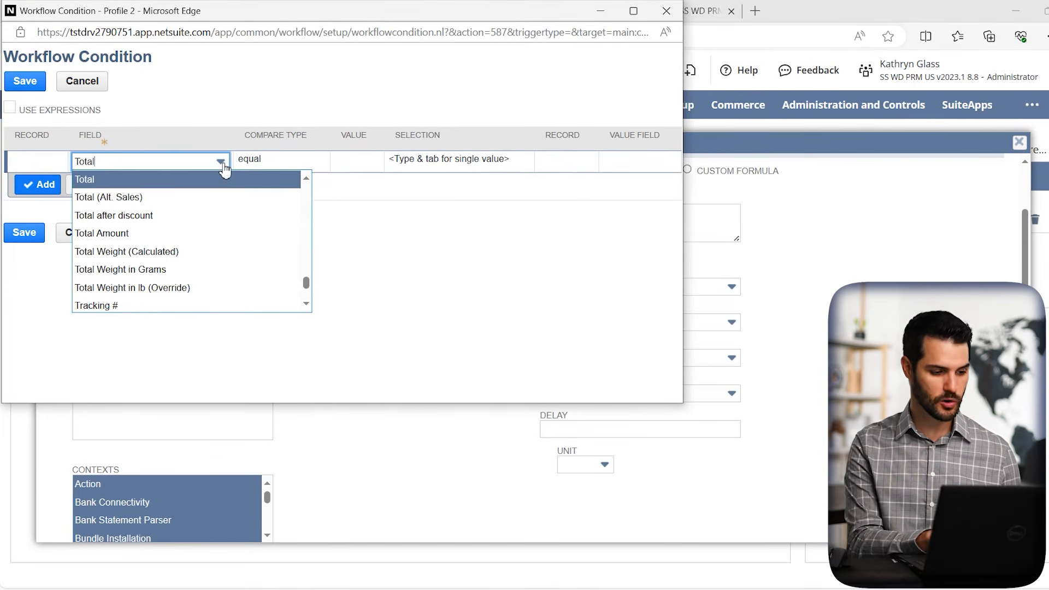
key(Down)
key(Down)
key(Down)
key(Return)
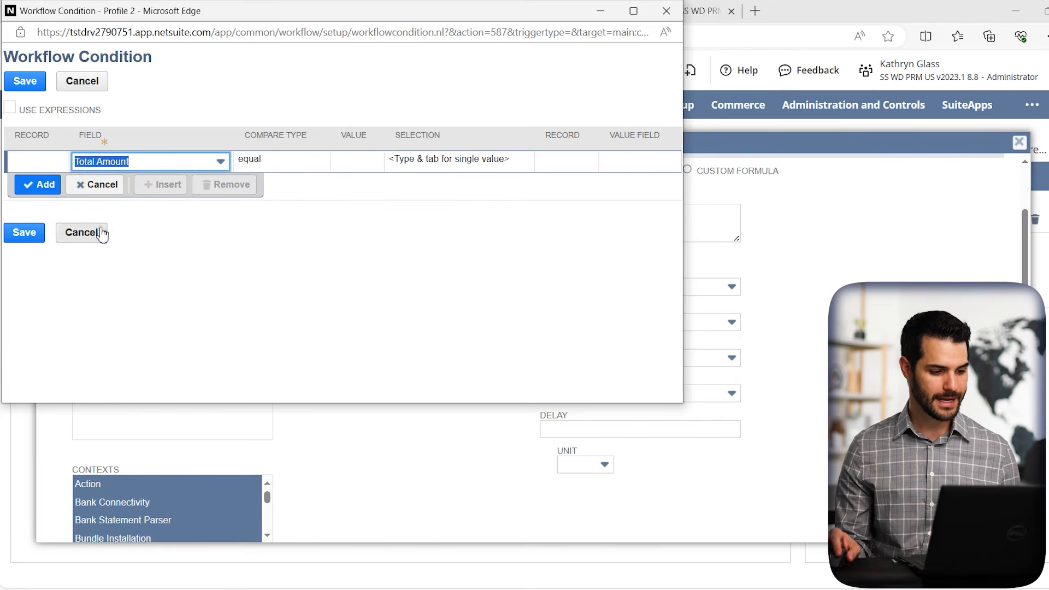
Set the Total Amount condition to less than 1000, add the line, and save the condition and the transition.
click(282, 164)
click(281, 164)
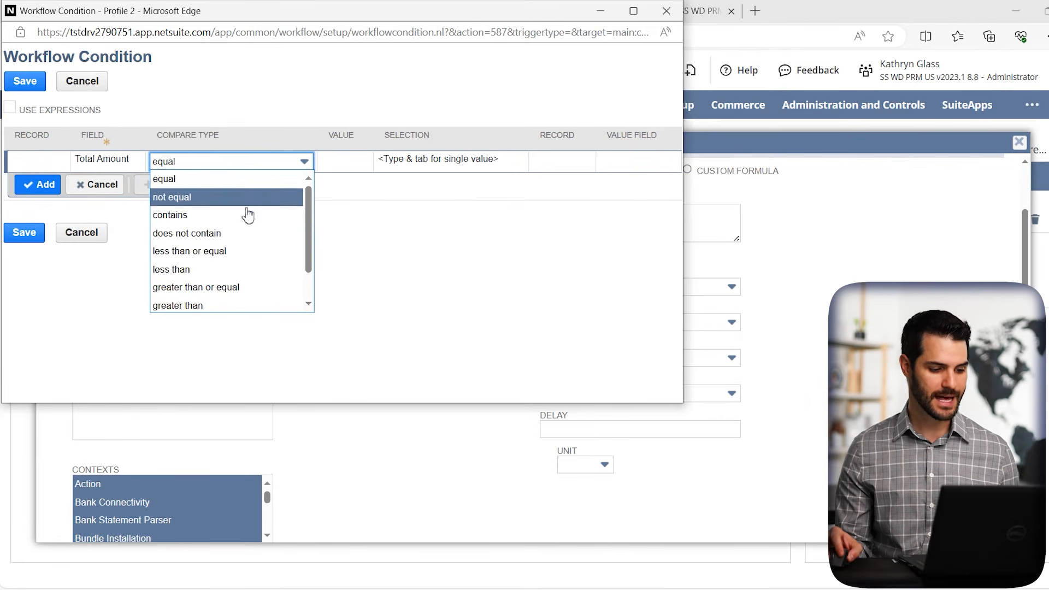
click(210, 270)
click(347, 163)
text(1000)
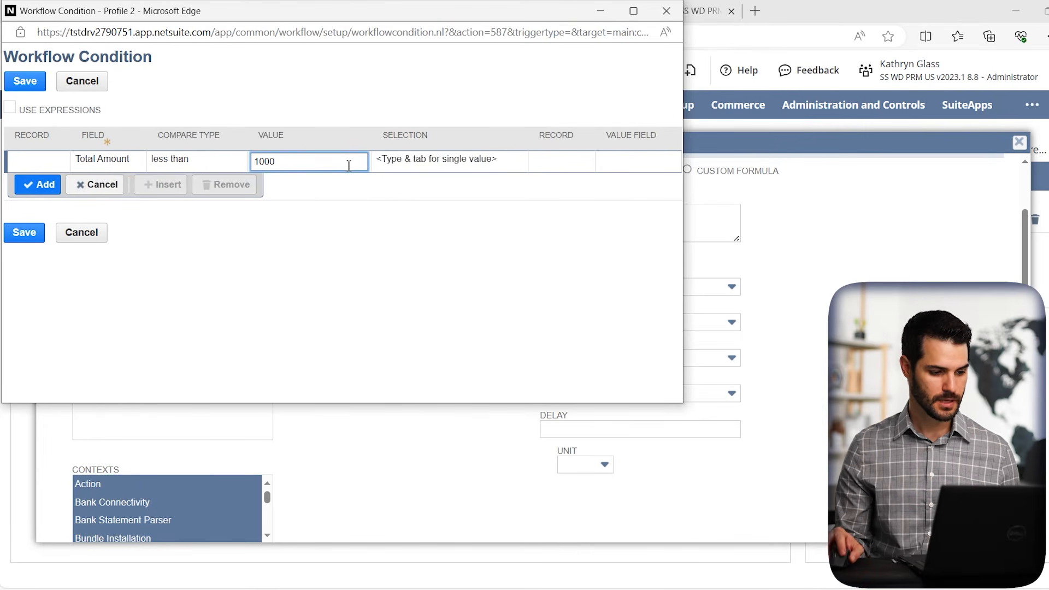
click(38, 185)
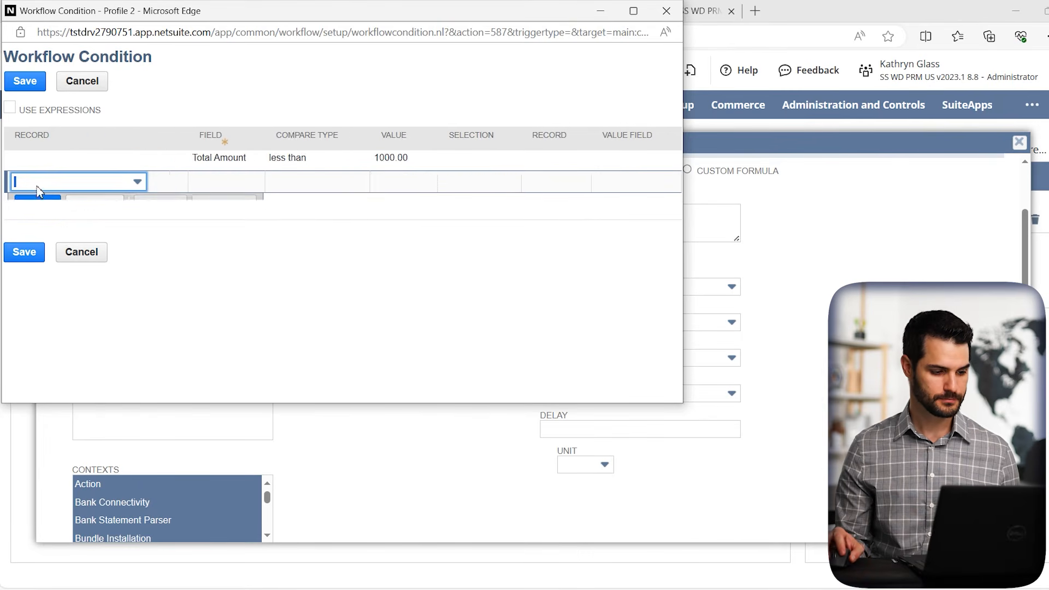
click(25, 253)
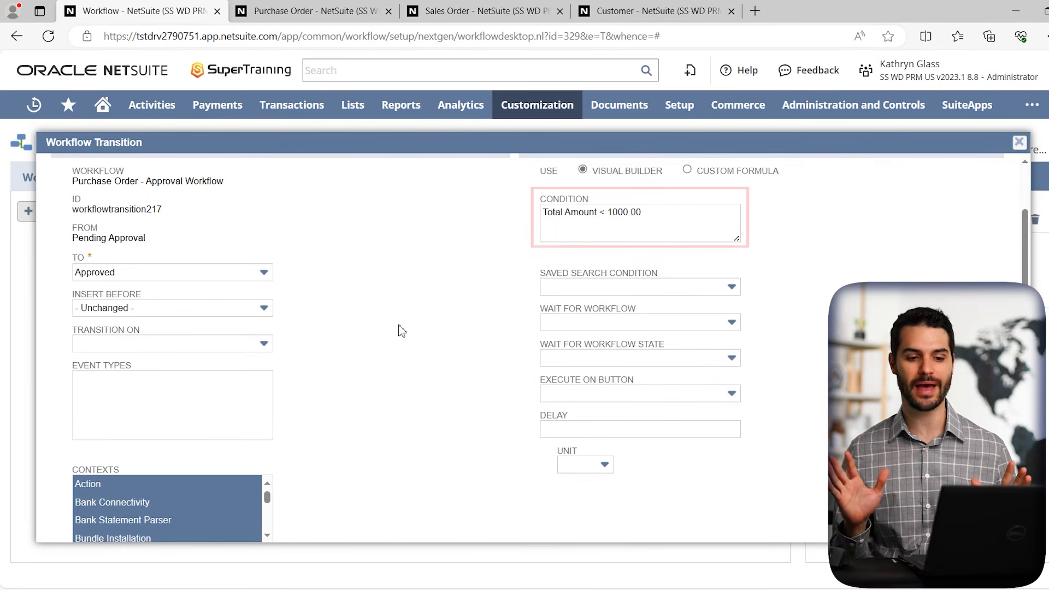
scroll(384, 359, down, 1)
scroll(383, 359, down, 1)
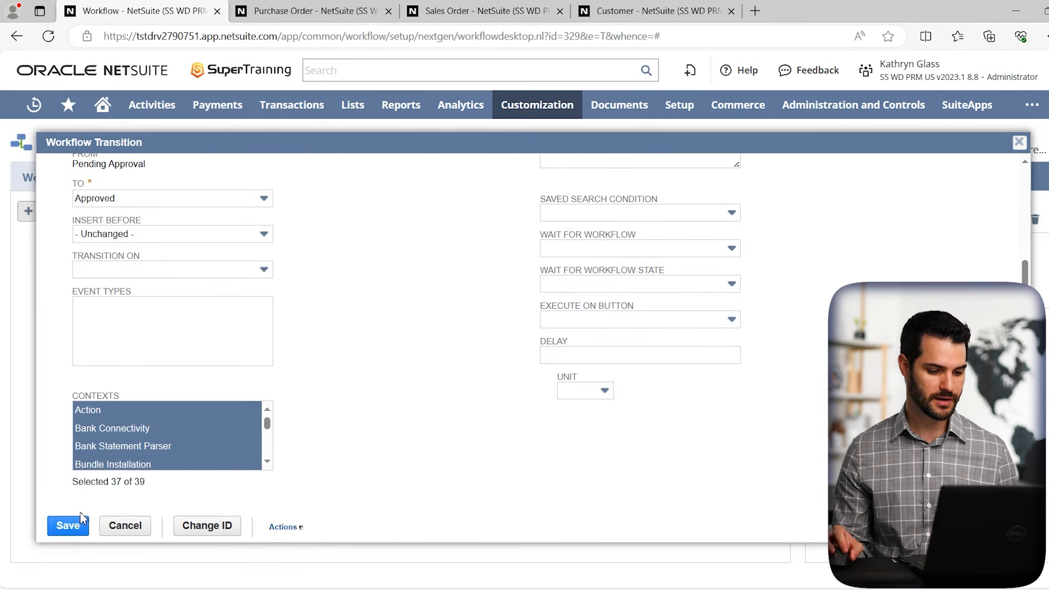
click(67, 526)
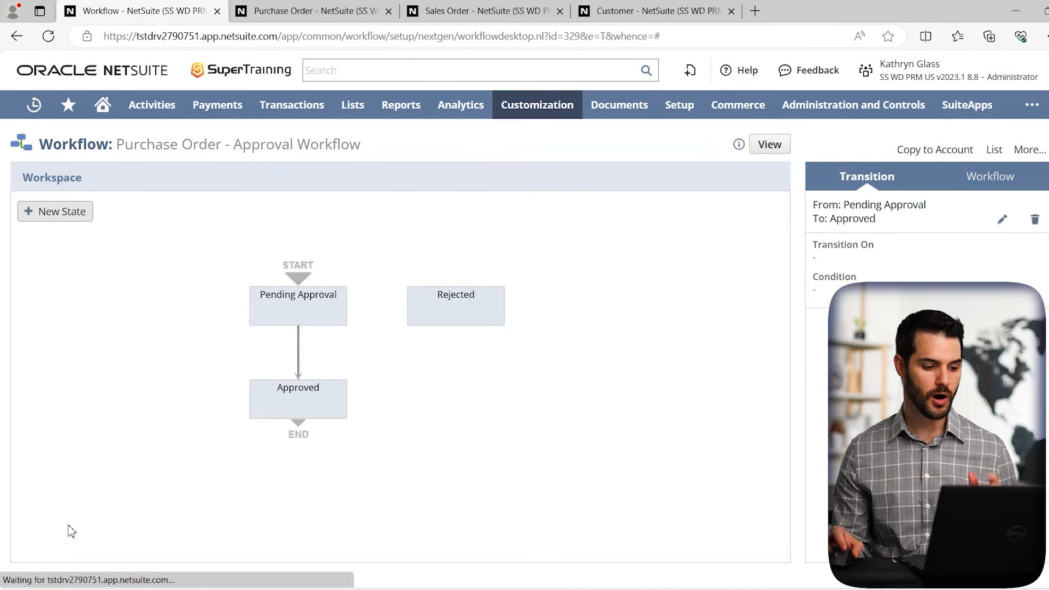
Add a second transition from Pending Approval to Approved that executes on the Approve button, and save it.
drag(298, 326, 274, 387)
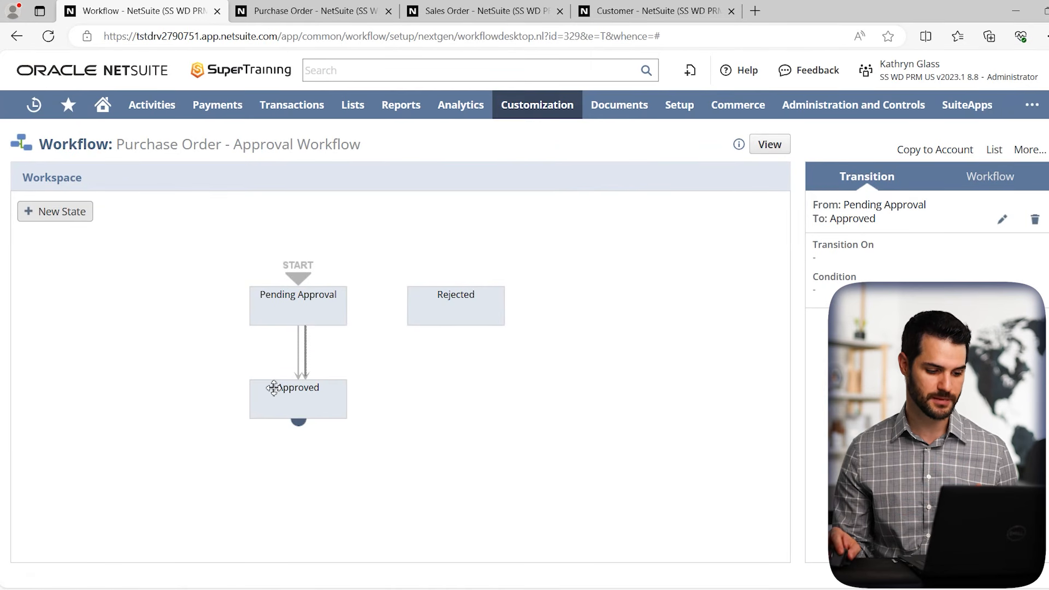
double_click(305, 356)
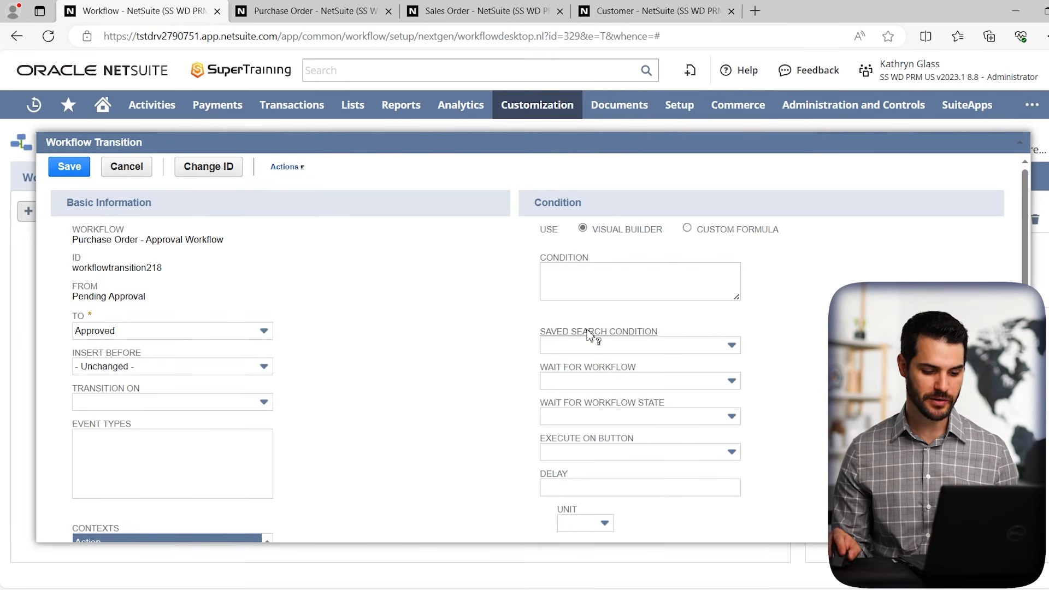
click(645, 456)
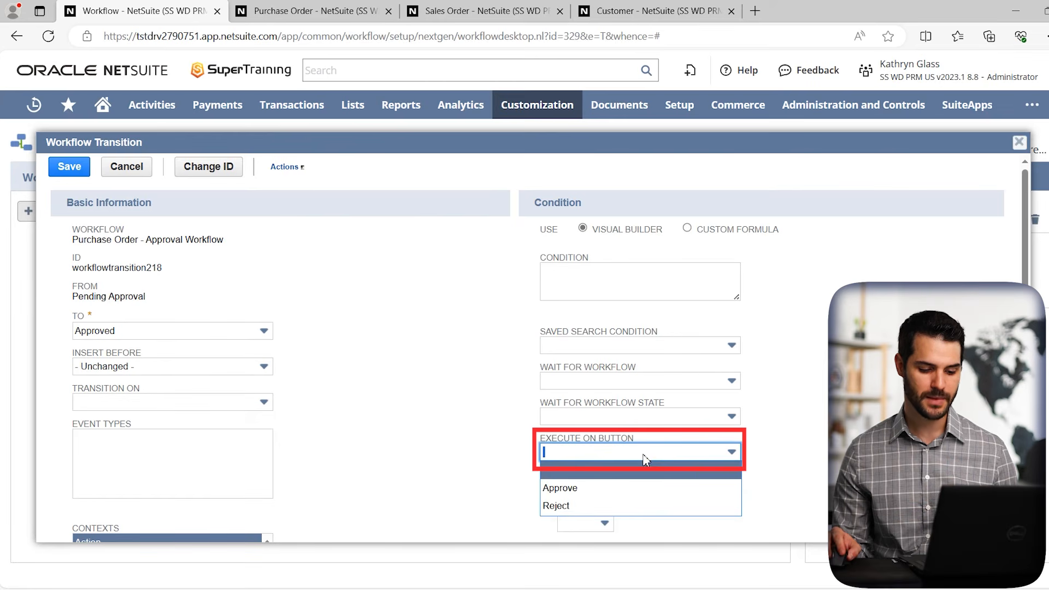
click(592, 491)
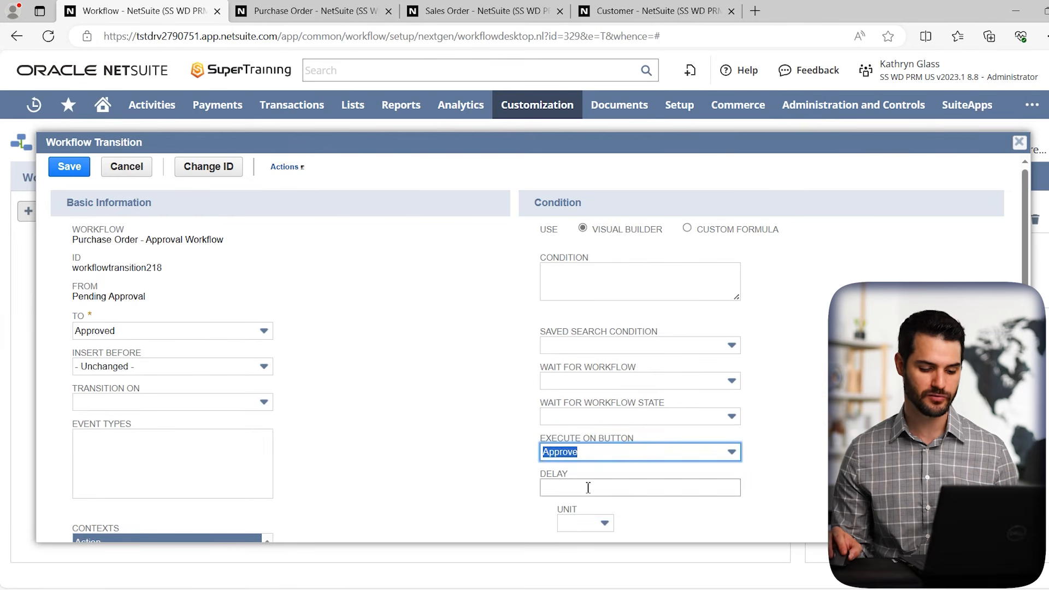
scroll(461, 433, down, 2)
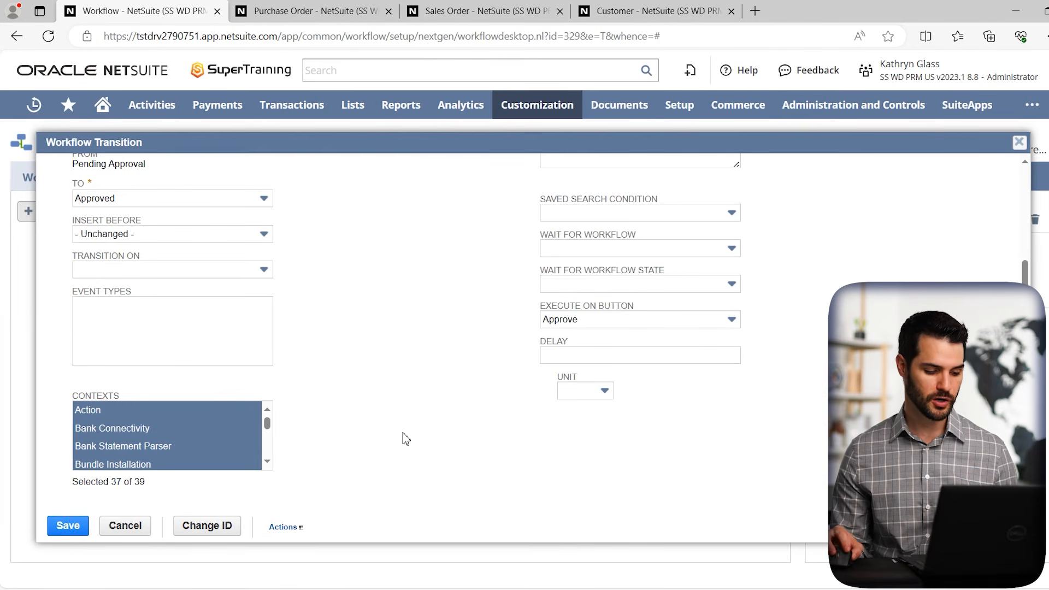
click(68, 526)
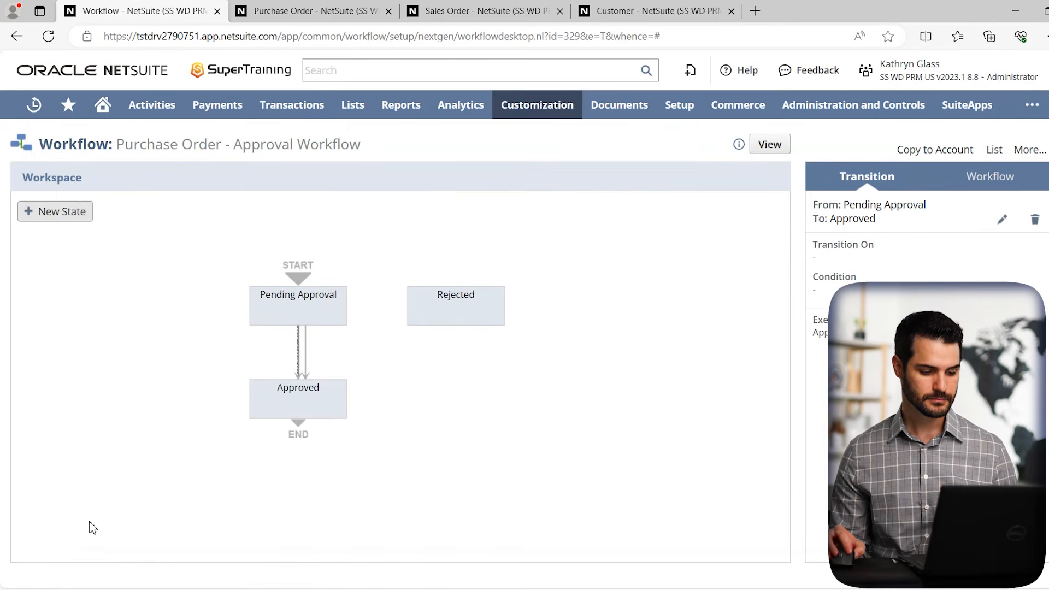
Open the Approved state for editing and check the Approval Status field on the purchase order form.
click(314, 402)
double_click(315, 403)
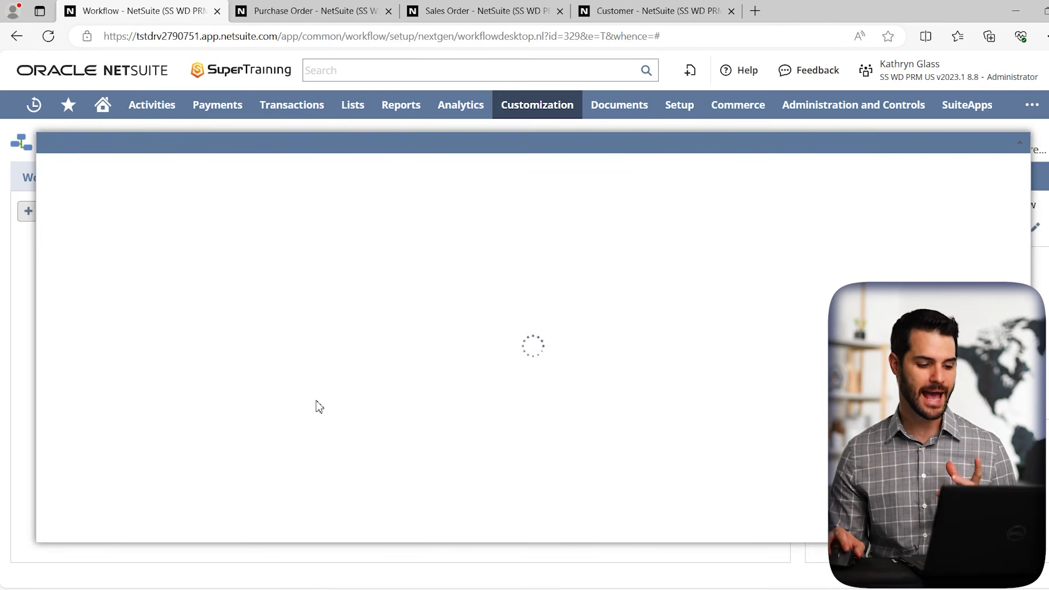
click(315, 11)
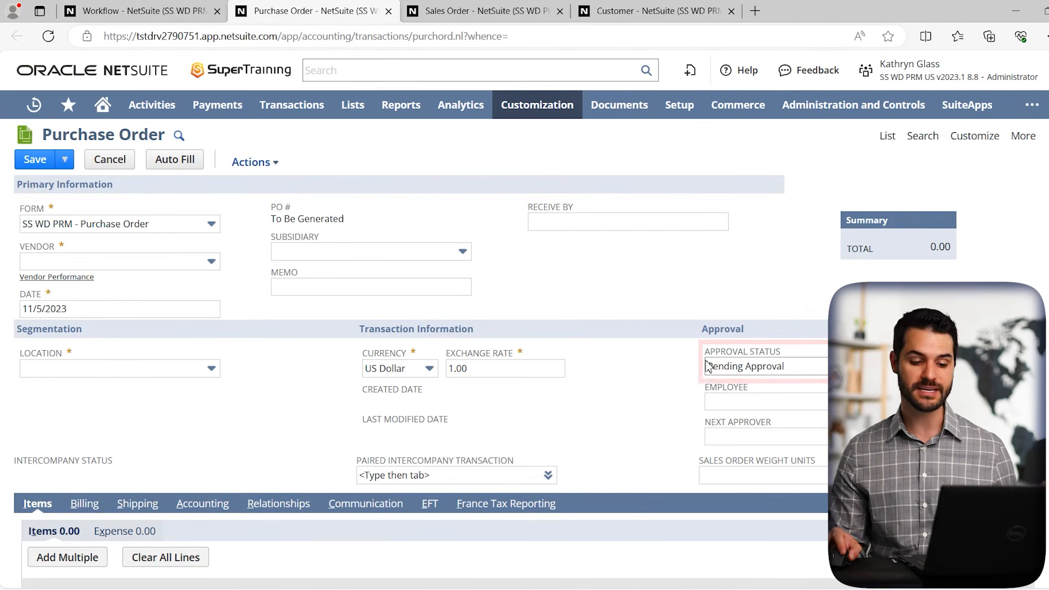
click(147, 13)
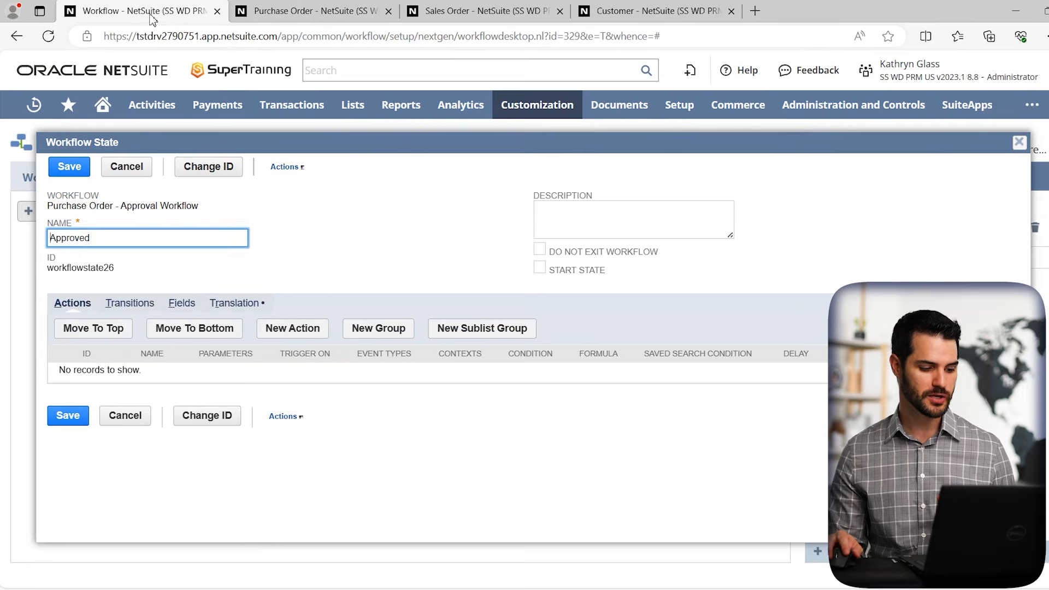
Start a new Set Field Value action in the Approved state.
click(292, 327)
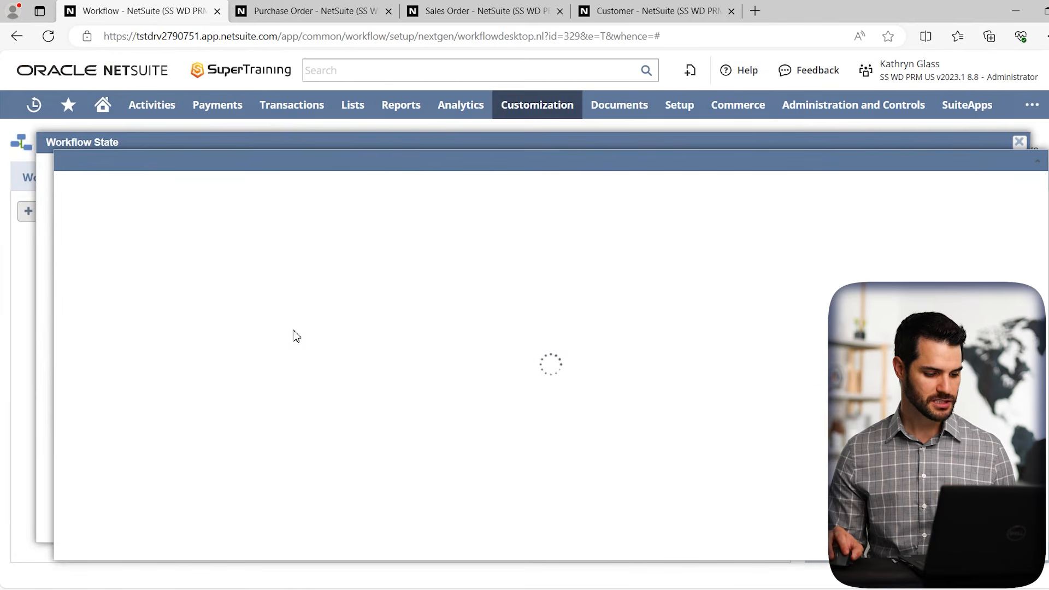
scroll(129, 407, down, 1)
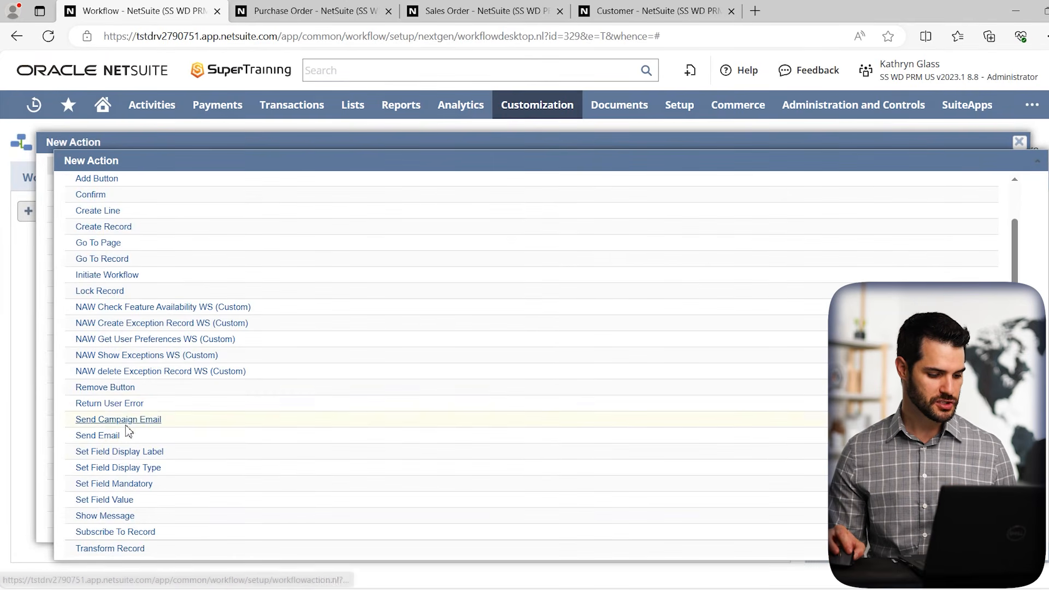
click(117, 500)
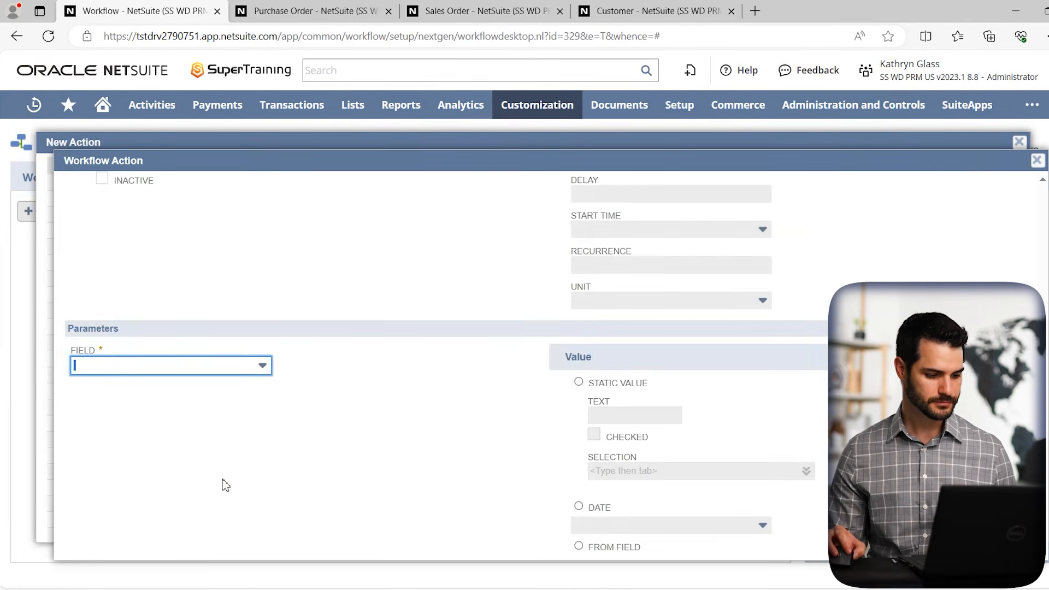
Target the Approval Status field in the action and set its static value selection to Approved.
scroll(241, 407, down, 1)
scroll(247, 348, up, 2)
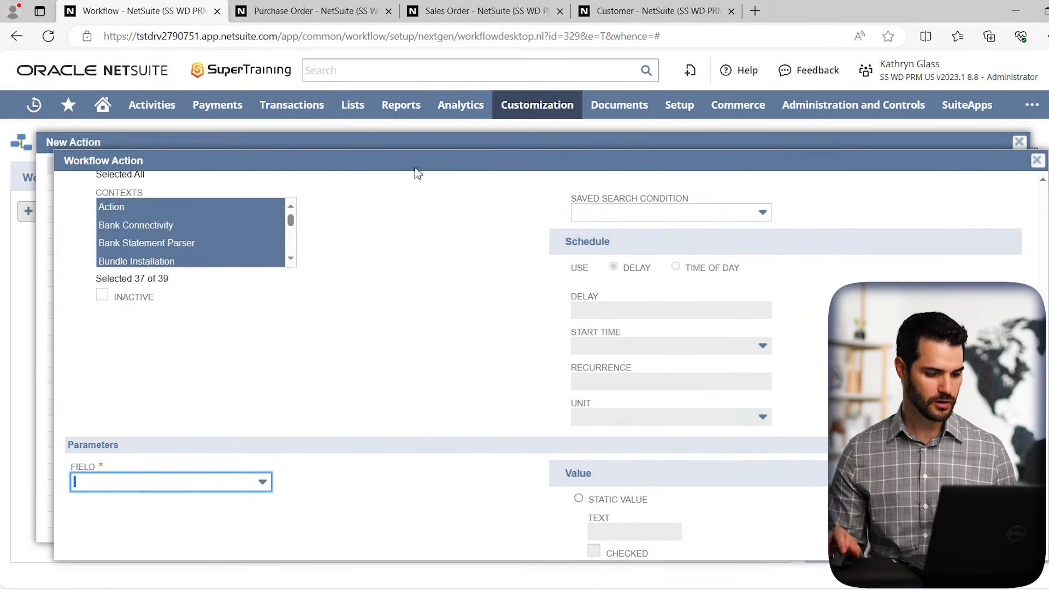
scroll(326, 356, down, 1)
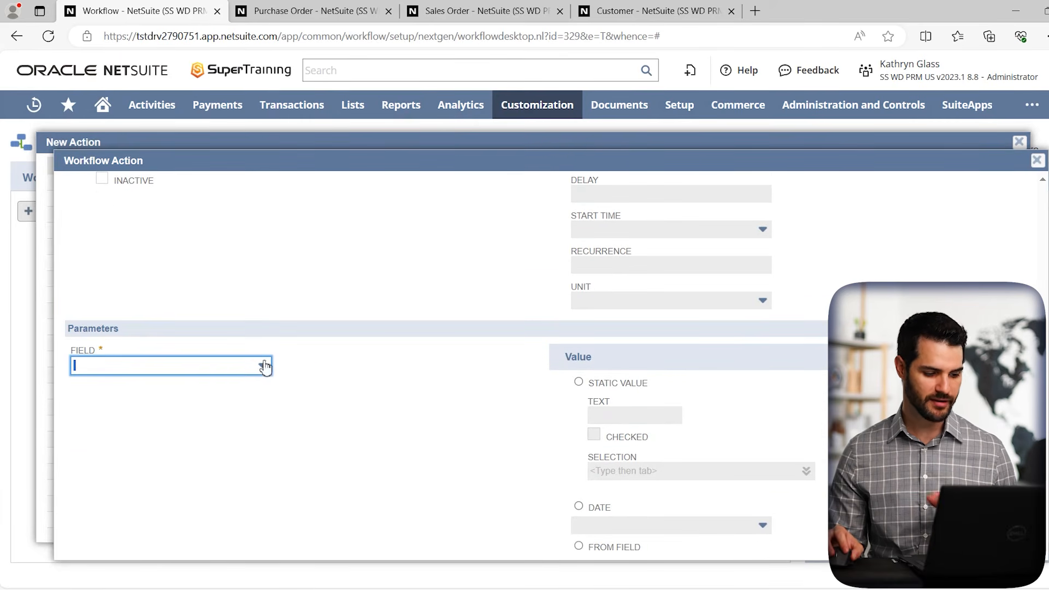
click(217, 374)
text(Approval Status)
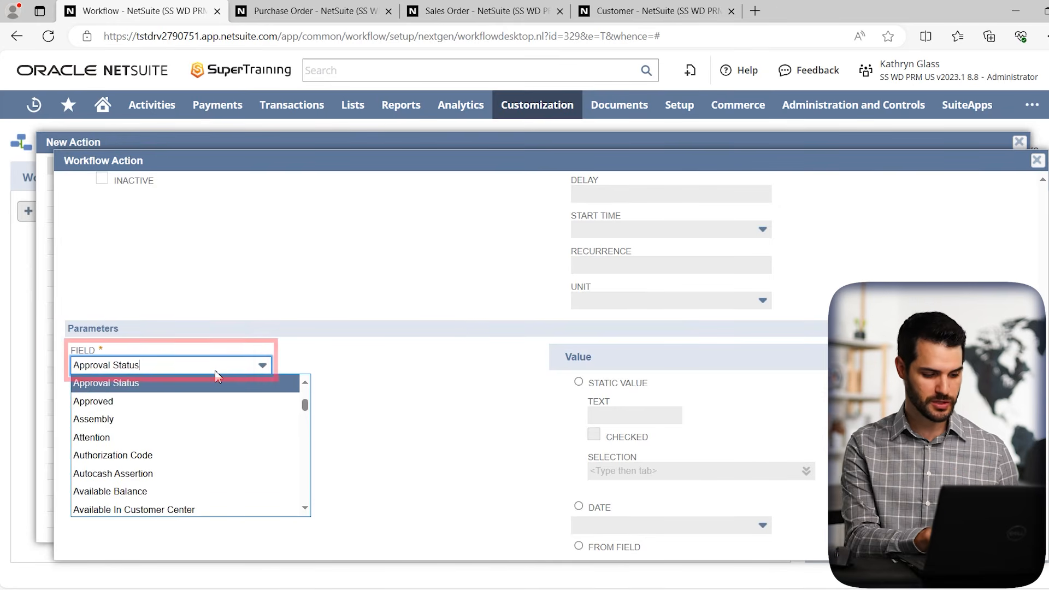
key(Return)
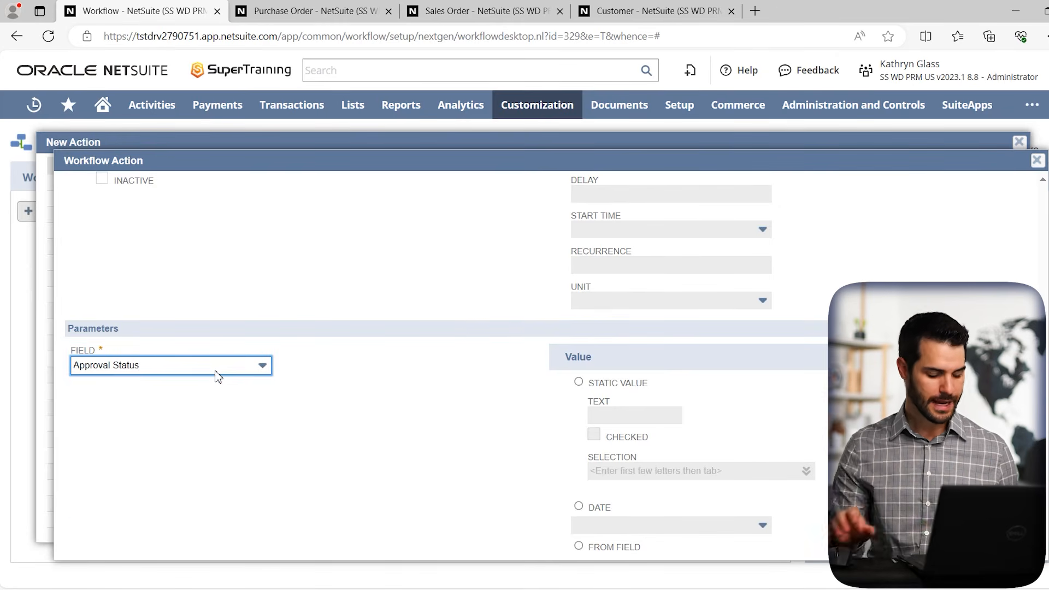
click(578, 382)
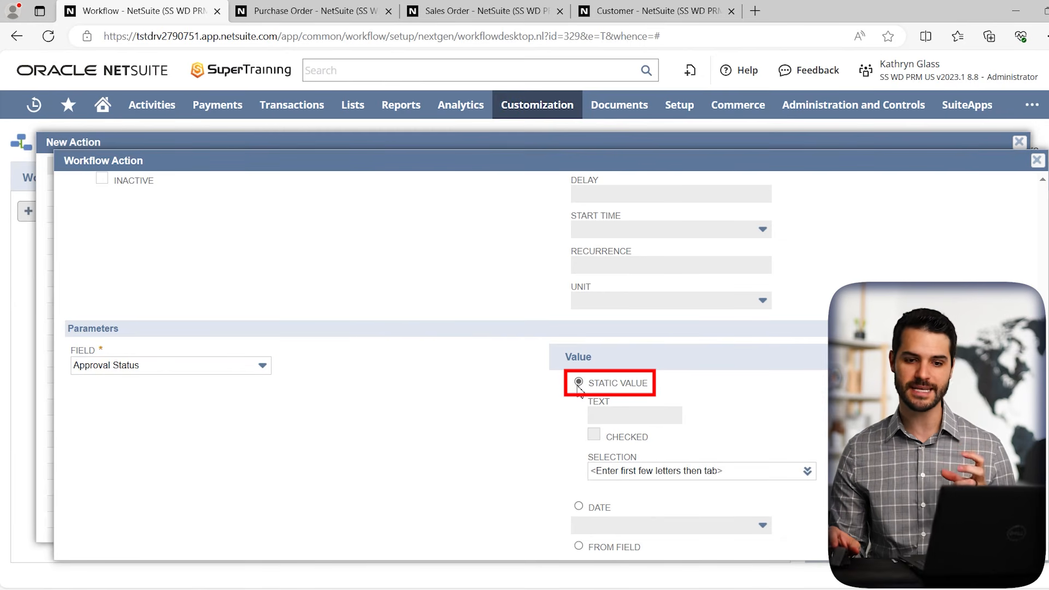
scroll(577, 411, down, 2)
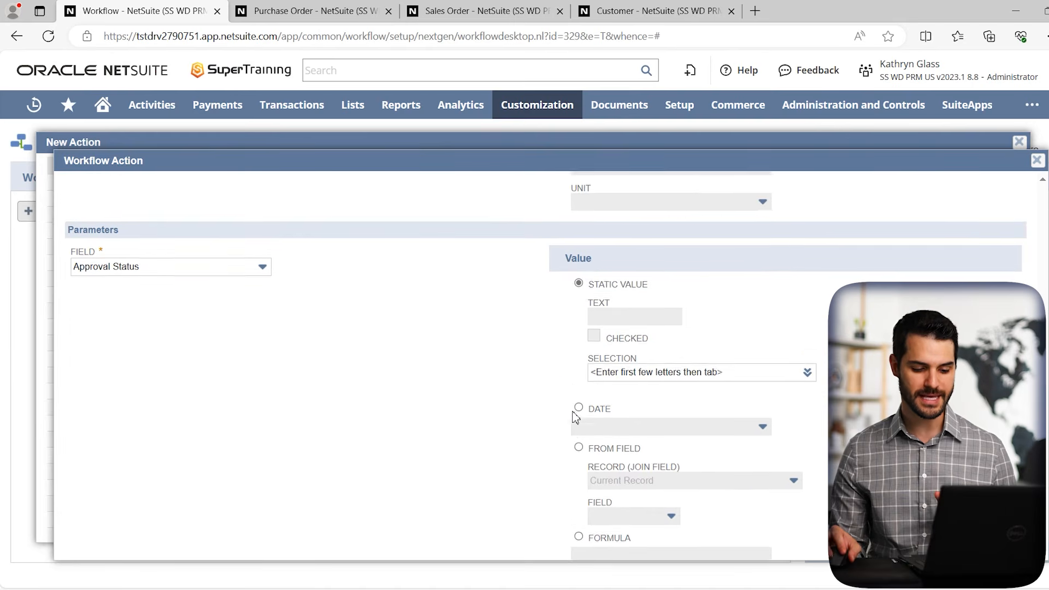
click(797, 369)
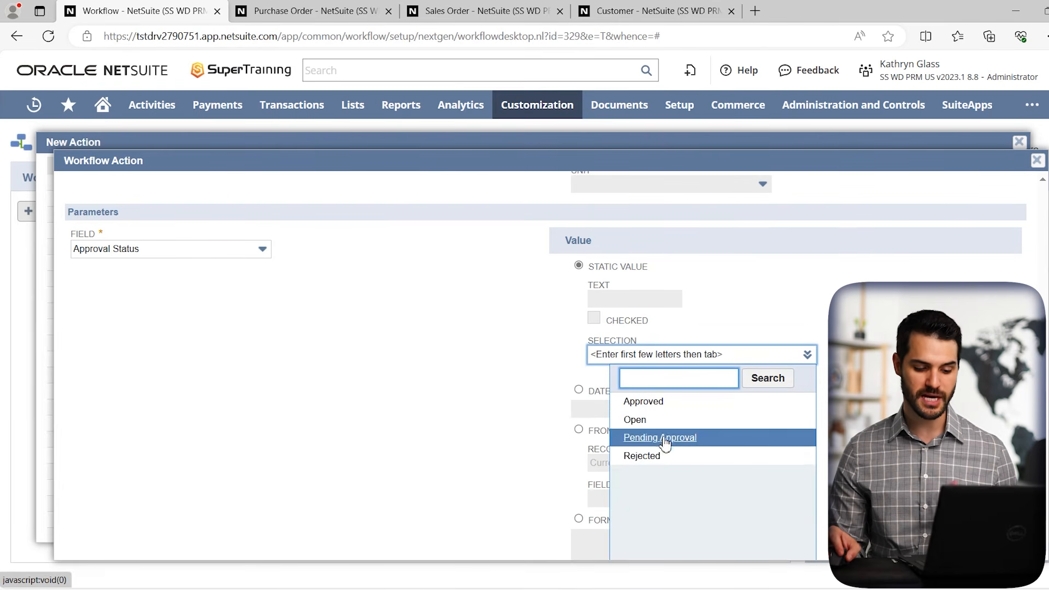
click(643, 403)
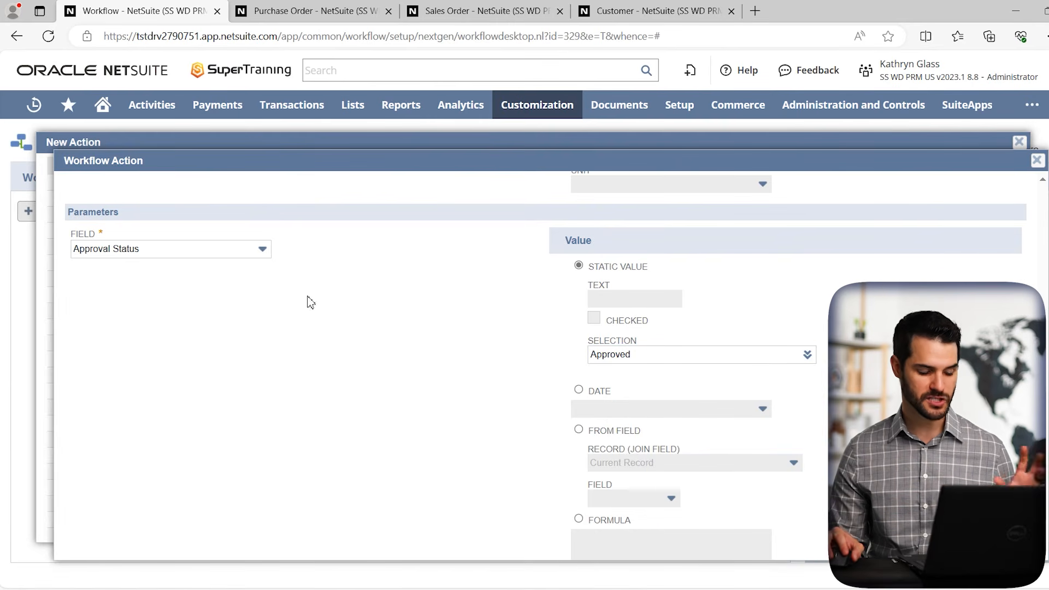
Save the Set Field Value action and add a Lock Record action triggered before record load to the Approved state.
scroll(464, 359, down, 2)
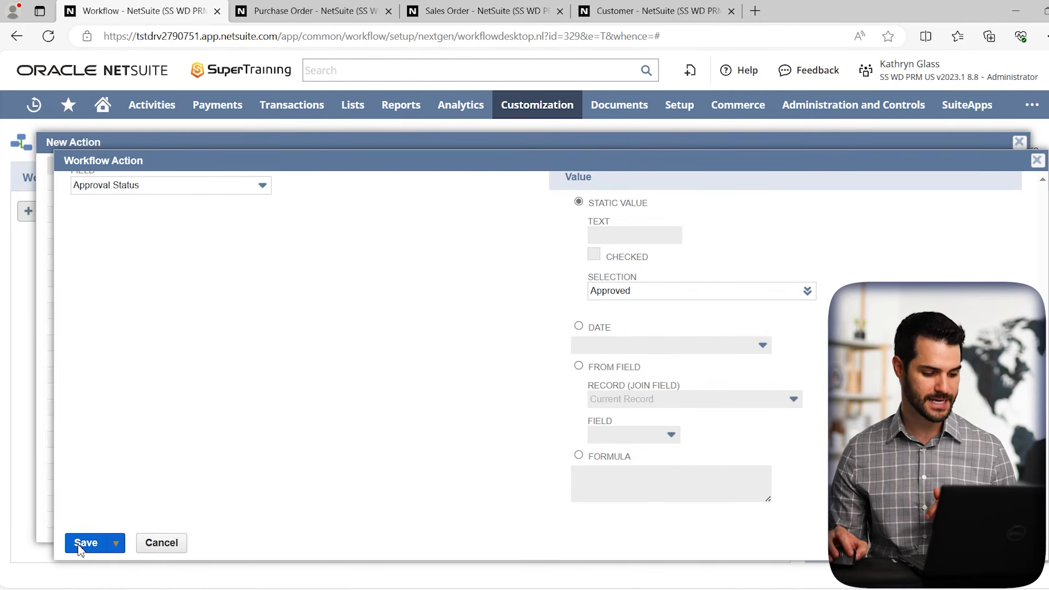
click(85, 543)
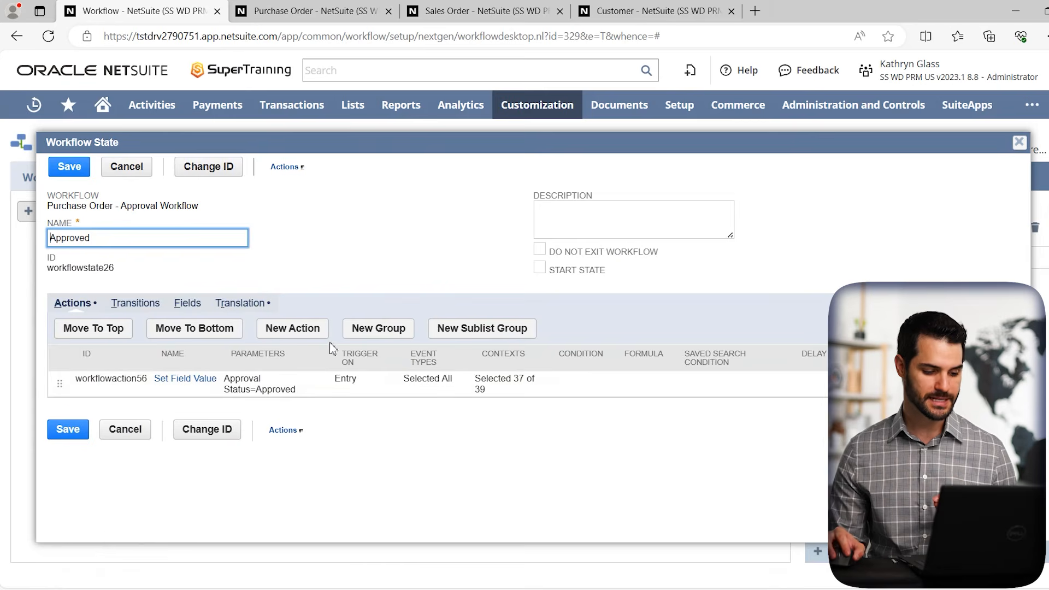
click(303, 335)
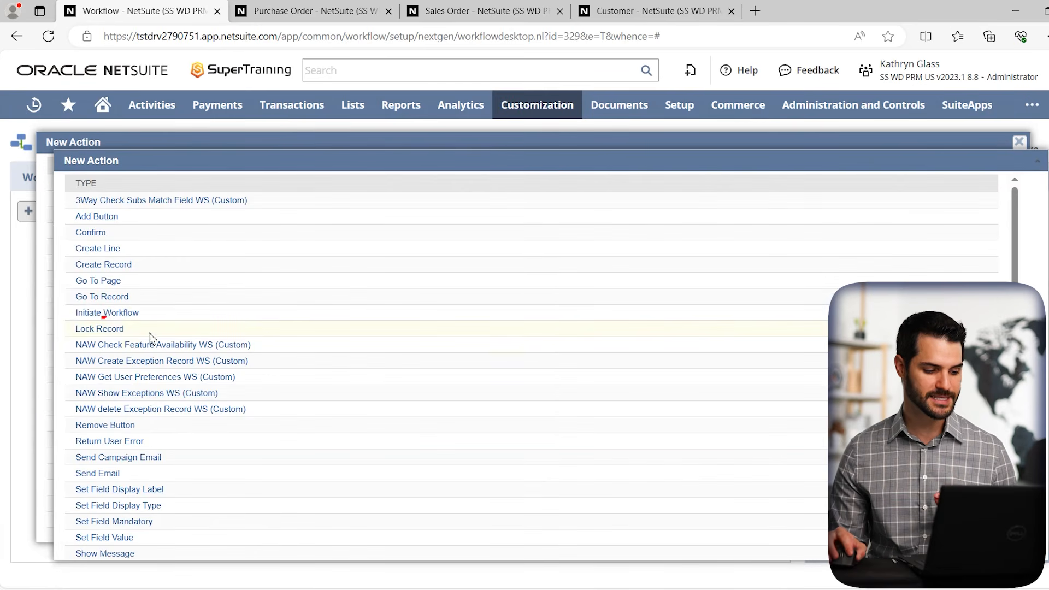
click(103, 335)
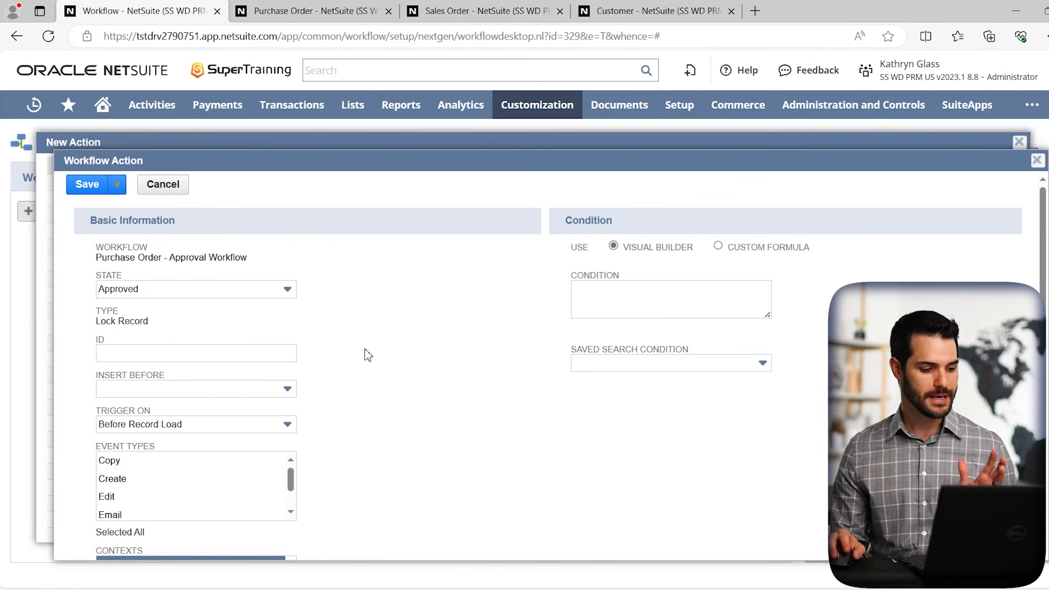
scroll(365, 354, down, 3)
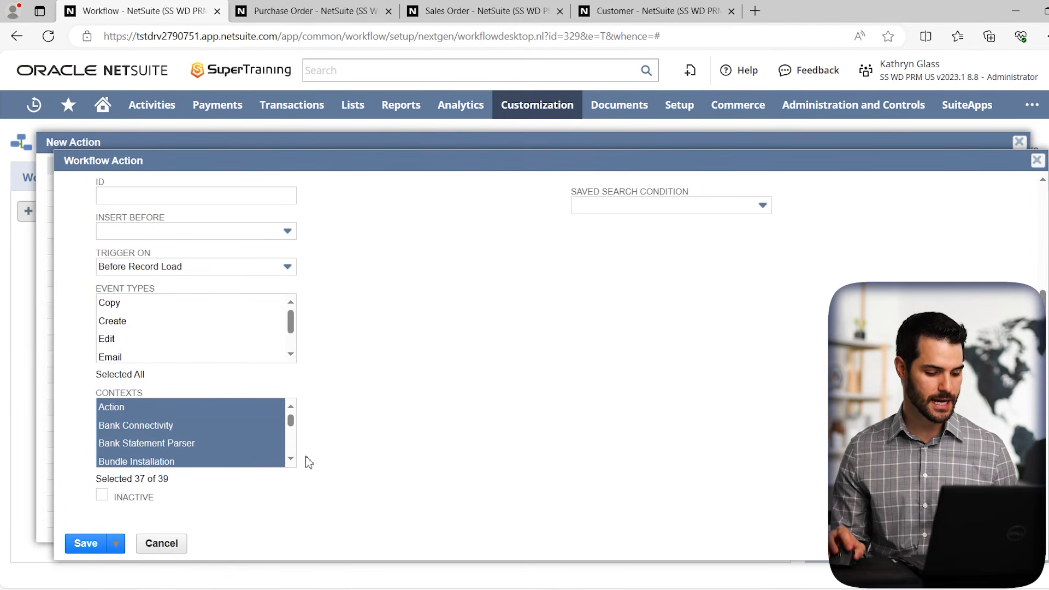
click(85, 544)
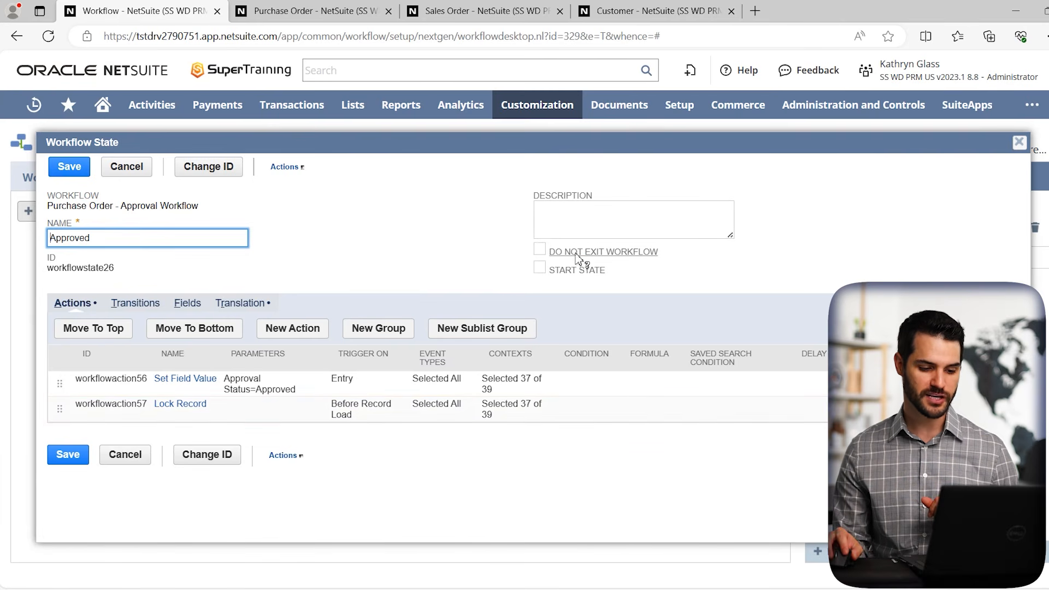
Enable Do Not Exit Workflow for the Approved state and save the state.
click(539, 249)
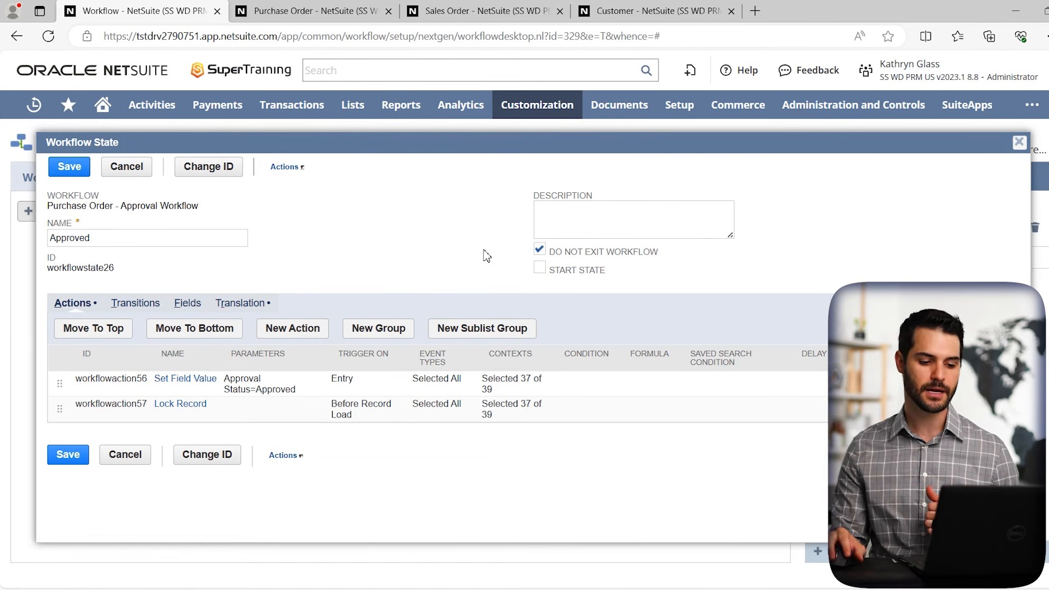
click(67, 463)
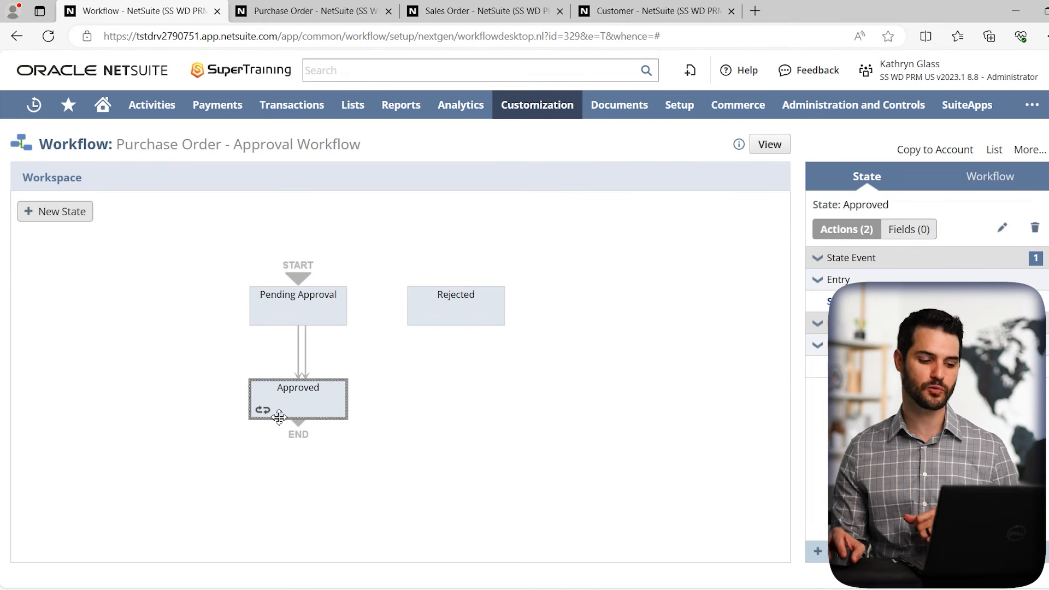
Add a transition from Pending Approval to Rejected that executes on the Reject button, and save it.
click(302, 335)
drag(304, 337, 417, 315)
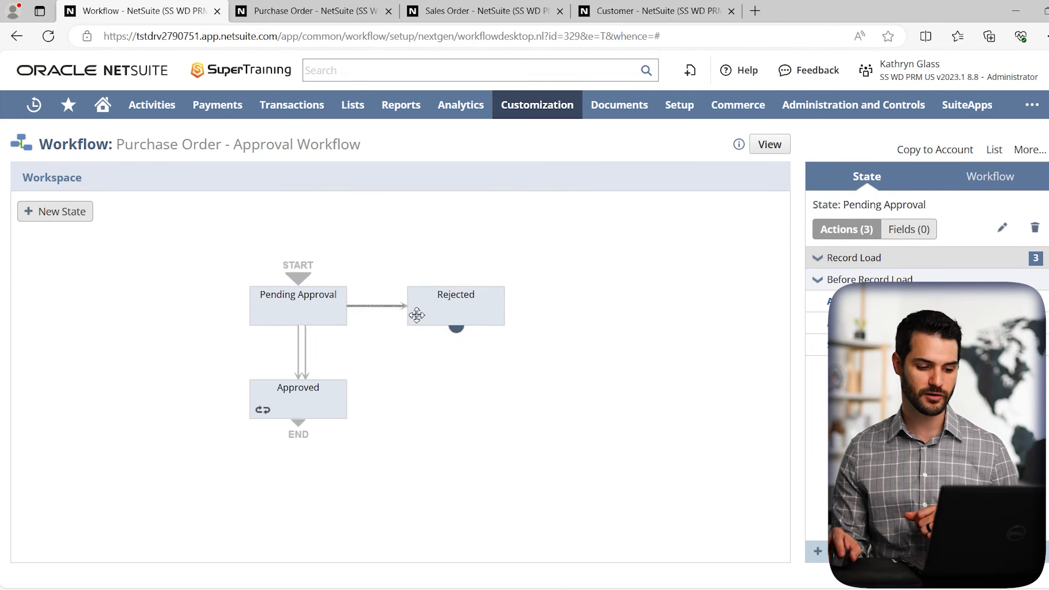
double_click(385, 310)
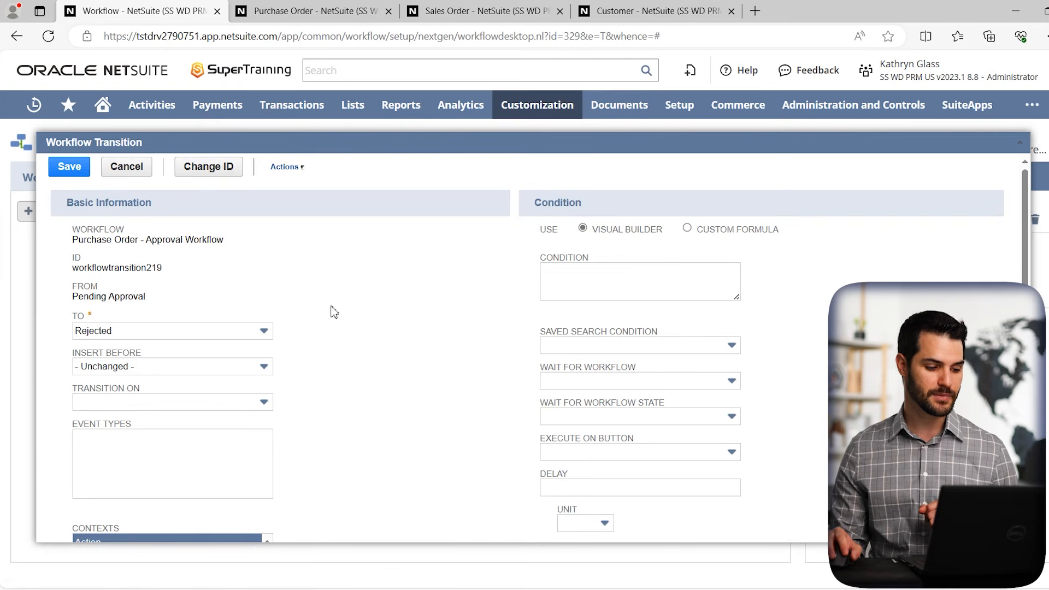
scroll(332, 351, down, 1)
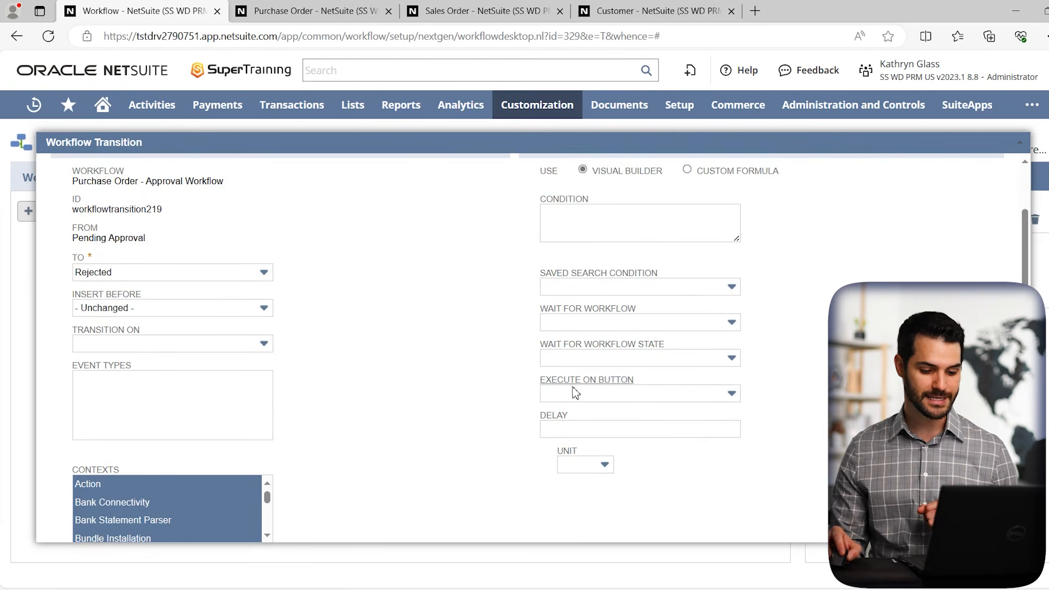
click(592, 395)
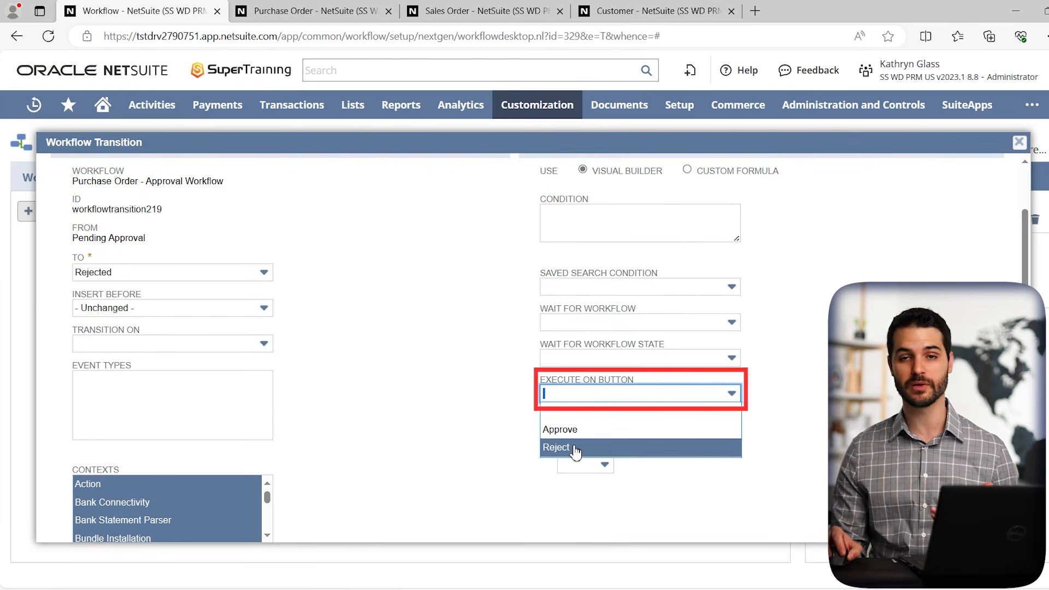
click(583, 447)
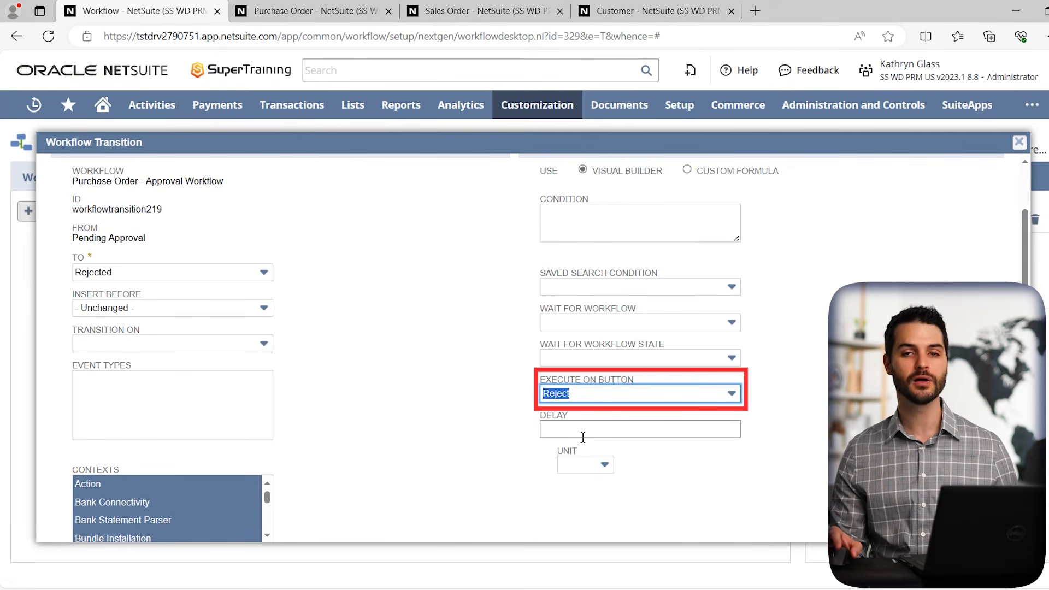
click(447, 339)
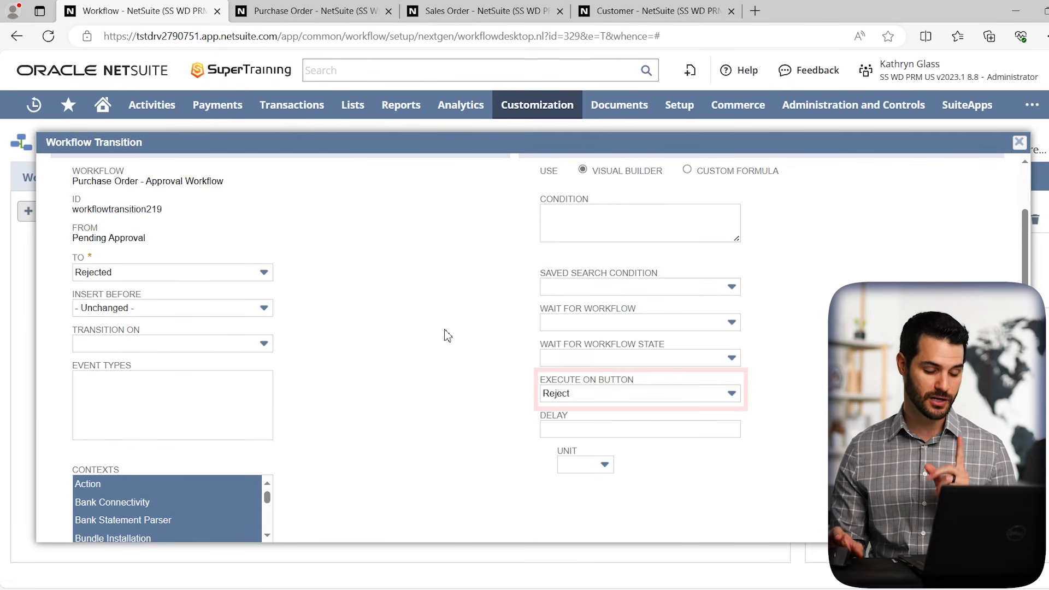
scroll(432, 341, down, 1)
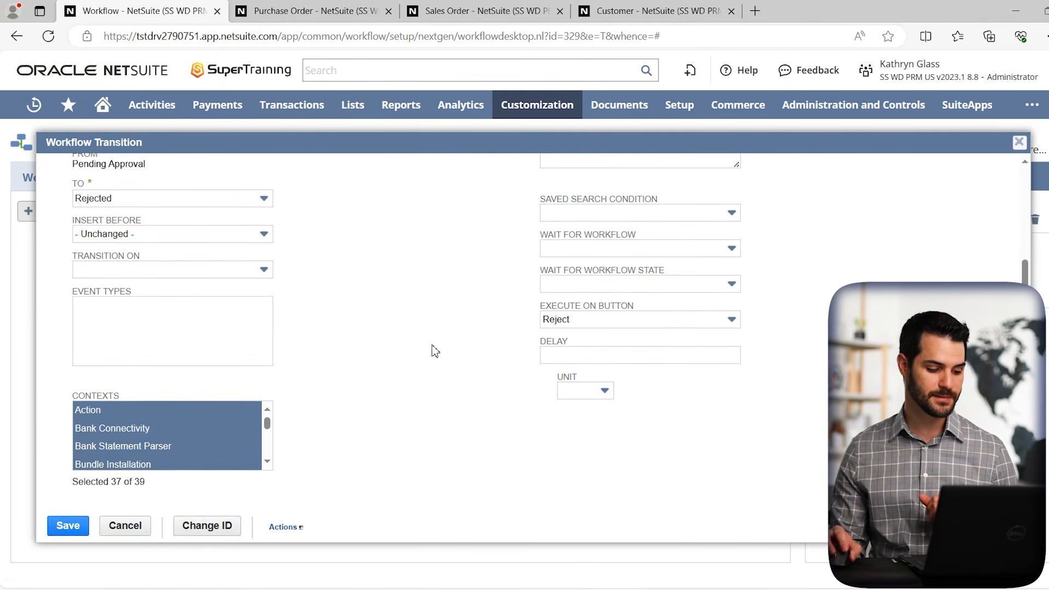
click(67, 525)
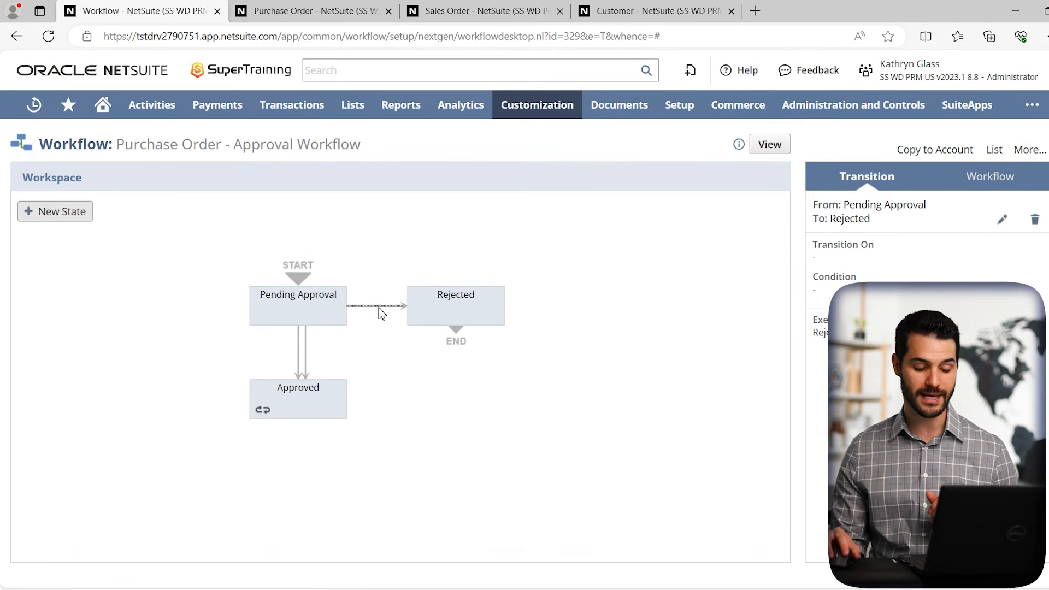
Open the Rejected state for editing and start a new Set Field Value action in it.
double_click(484, 310)
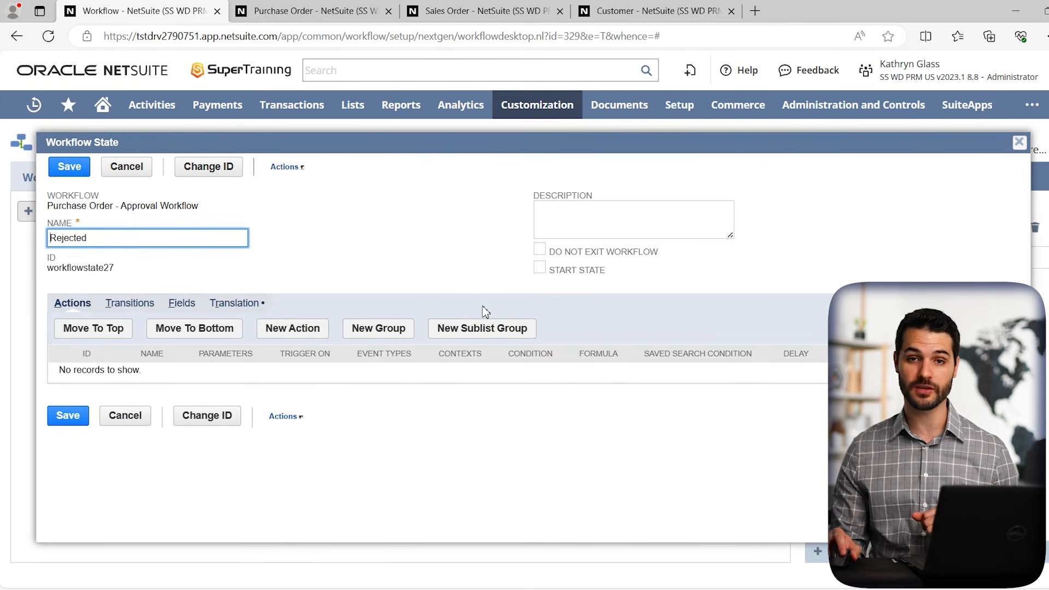
click(292, 328)
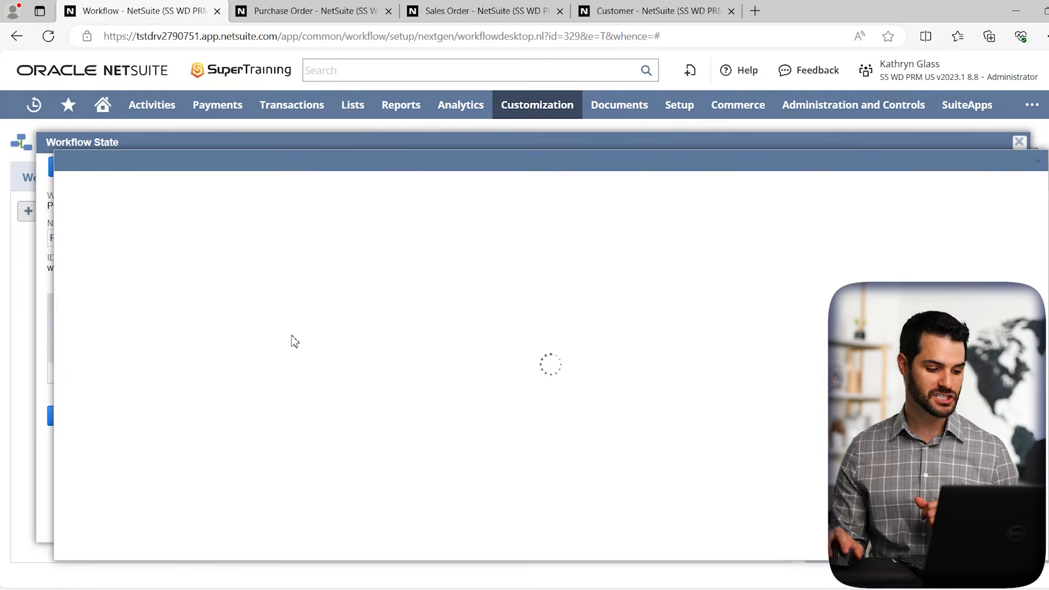
scroll(211, 363, down, 2)
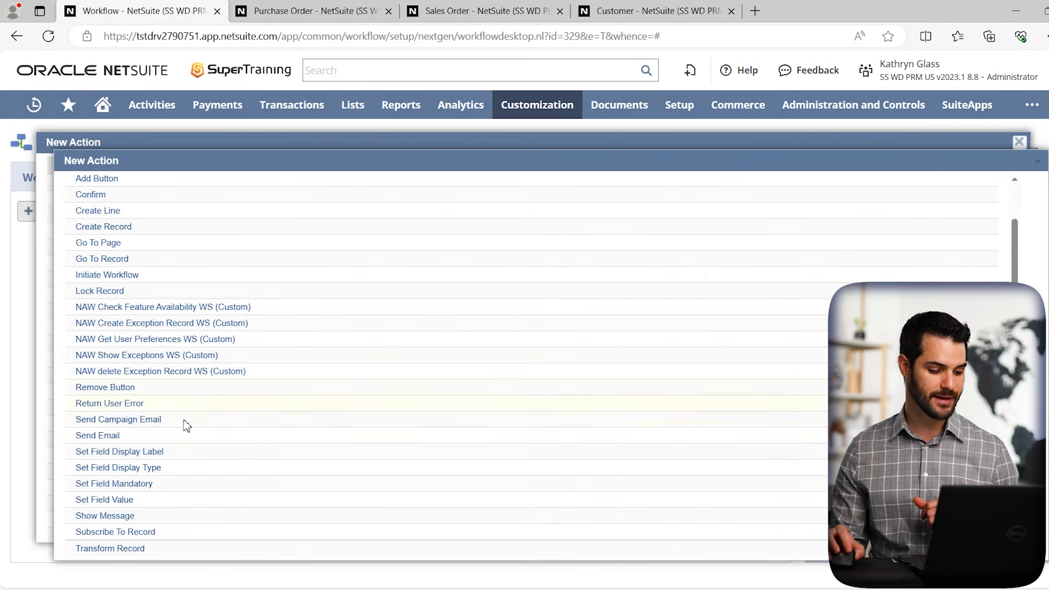
click(121, 506)
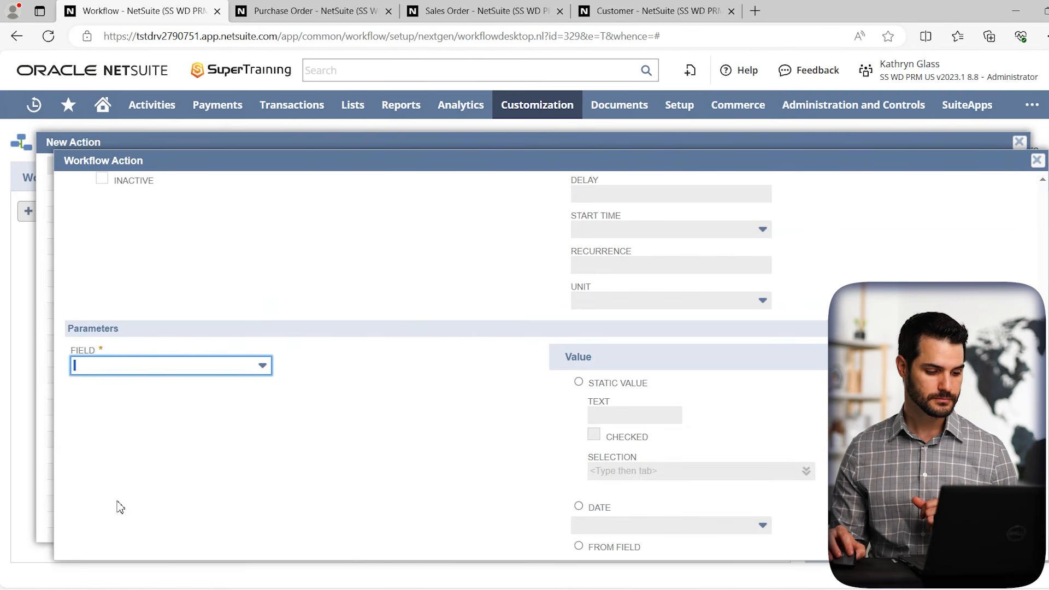
Set the action's field to Approval Status with the static value selection Rejected, and save the action.
click(173, 372)
text(Approval Status)
click(181, 385)
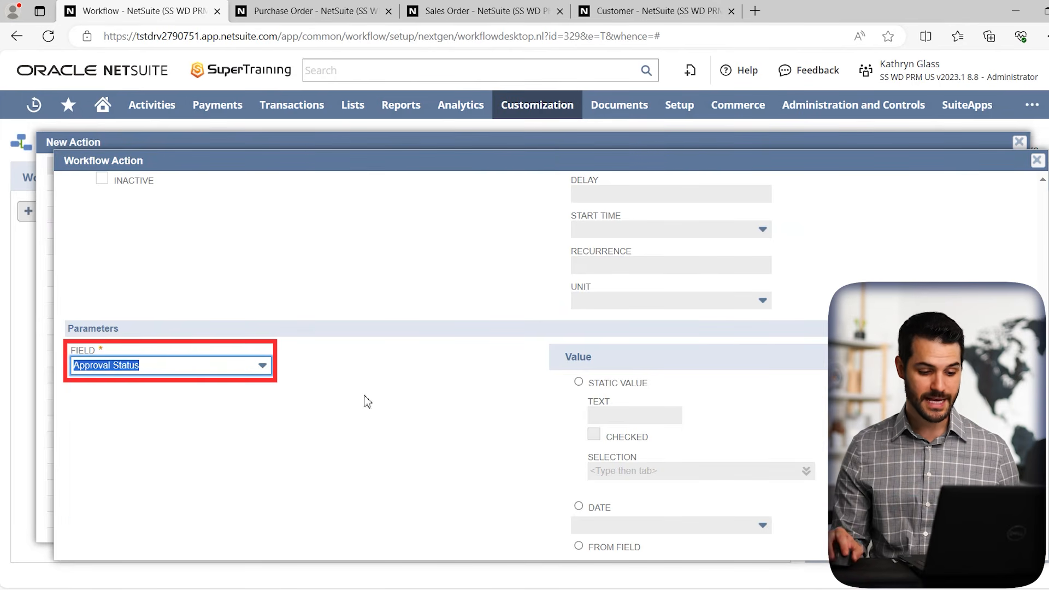
click(578, 382)
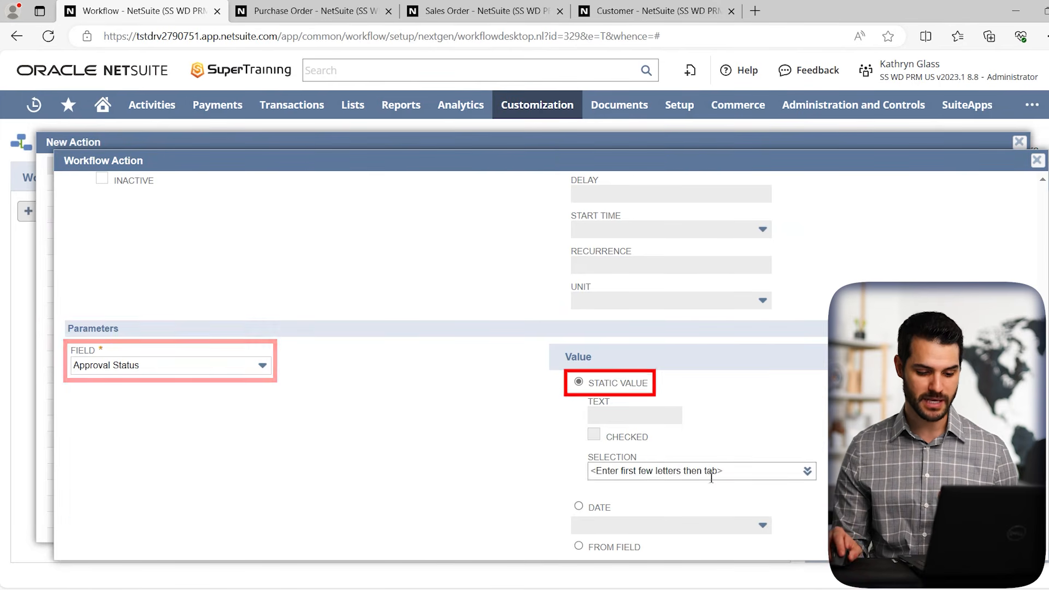
click(807, 471)
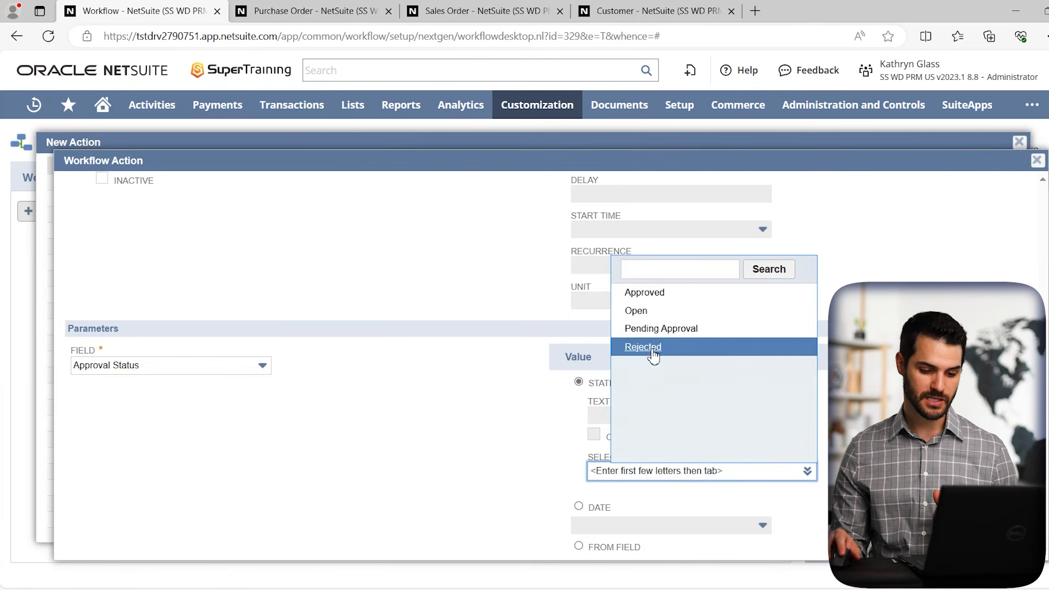
click(642, 347)
scroll(421, 413, down, 3)
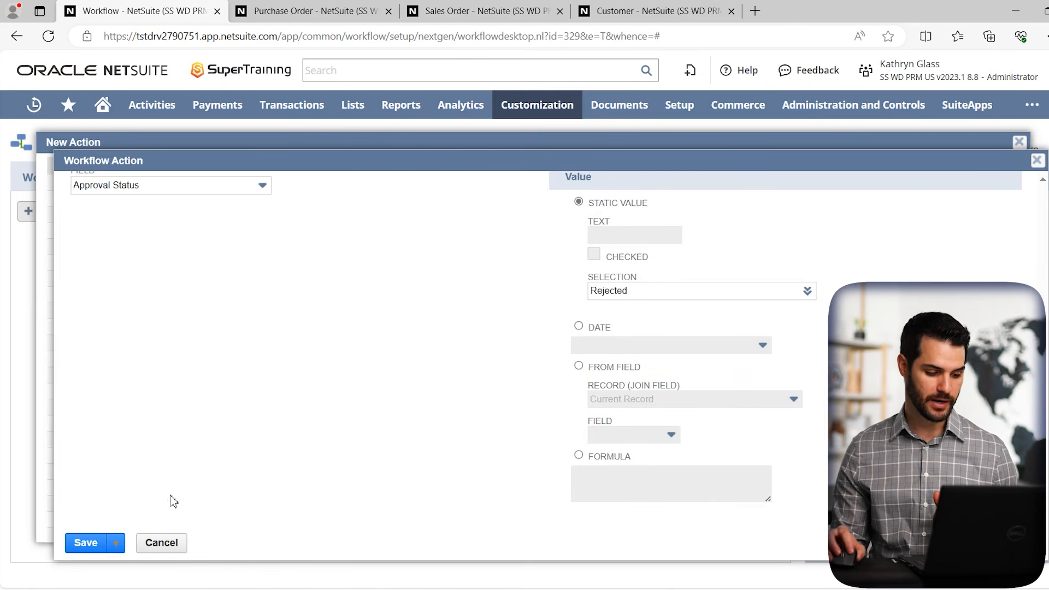
click(93, 543)
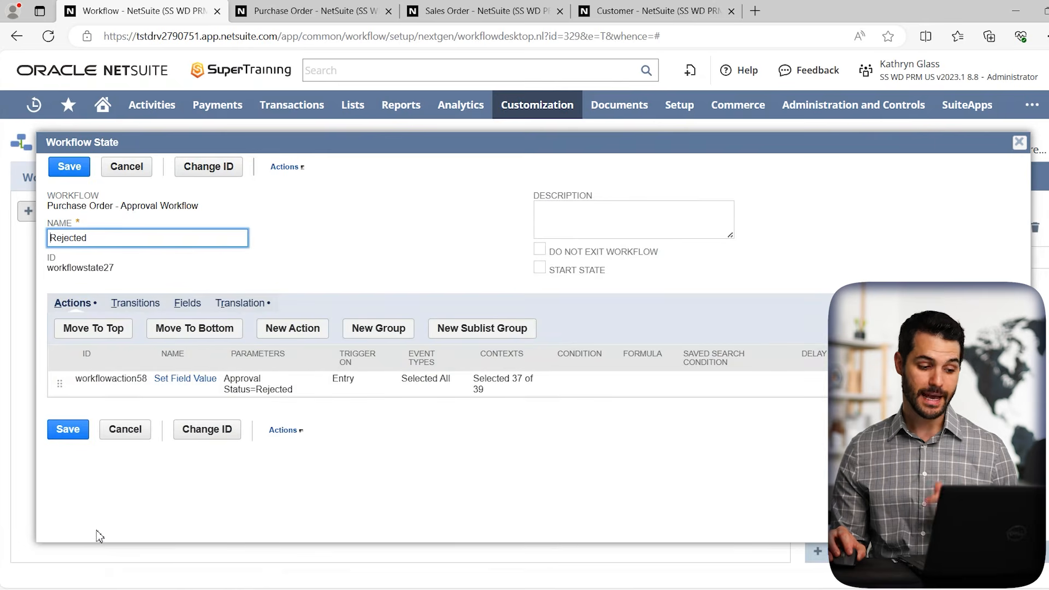
Add a Lock Record action to the Rejected state and save the state with Do Not Exit Workflow enabled.
click(299, 333)
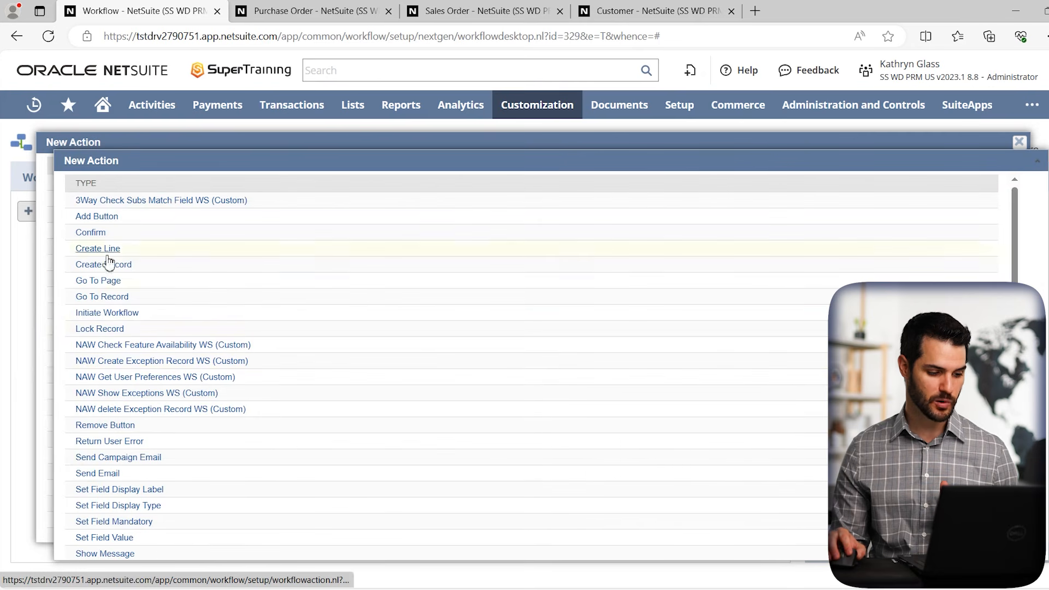
click(111, 332)
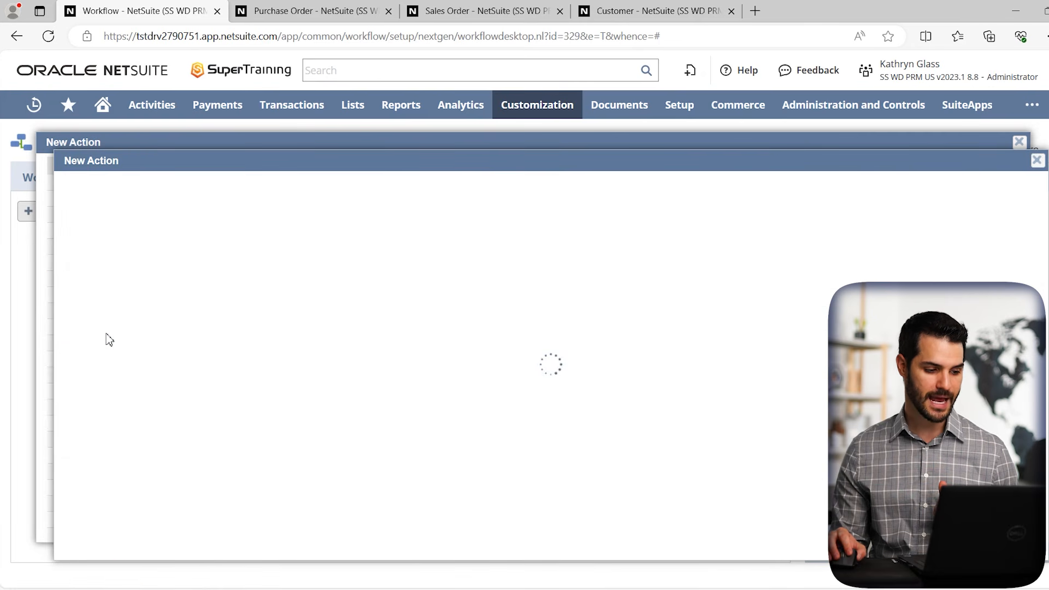
scroll(374, 405, down, 3)
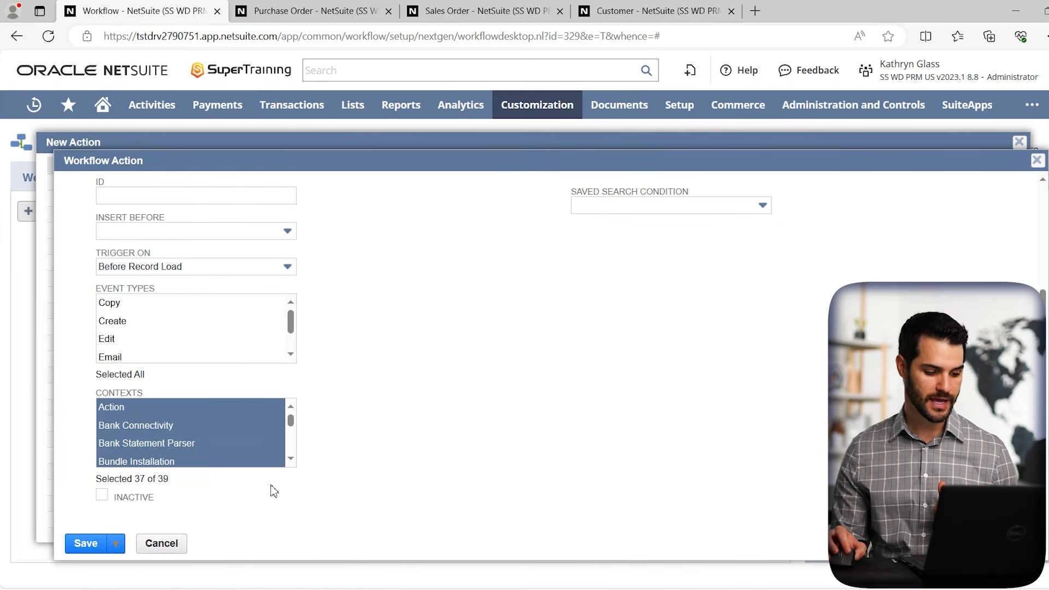
click(86, 543)
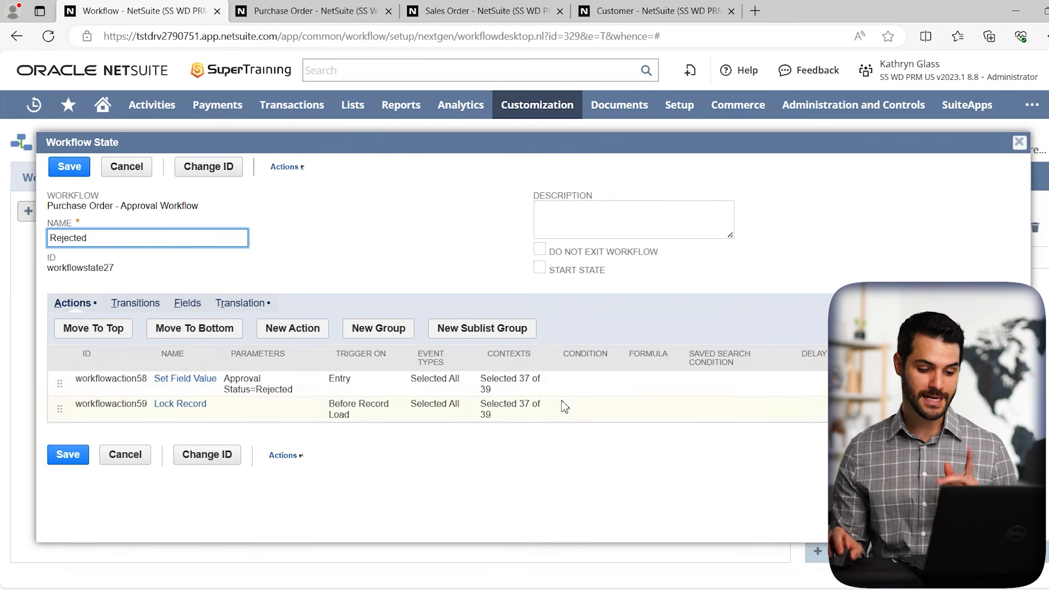
click(541, 252)
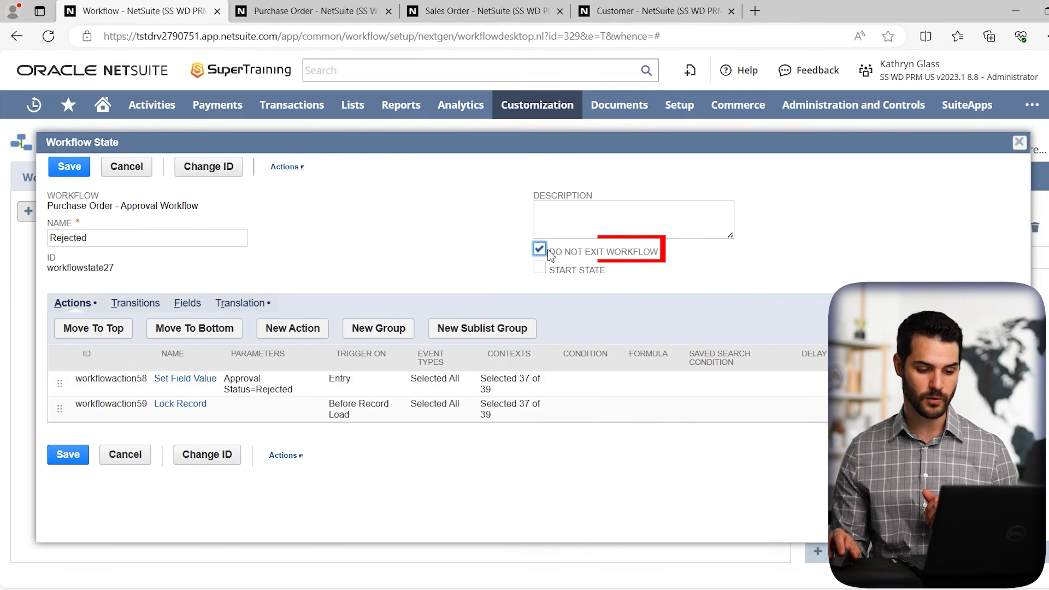
click(69, 458)
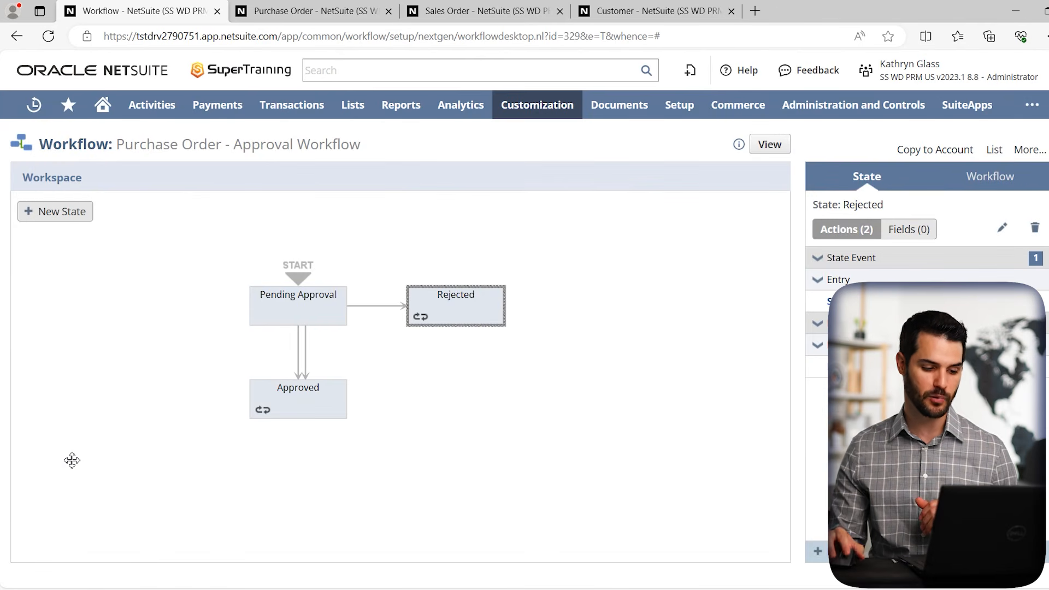
Switch to the new purchase order form and reload it, discarding unsaved changes, so the workflow applies.
mouse_move(305, 323)
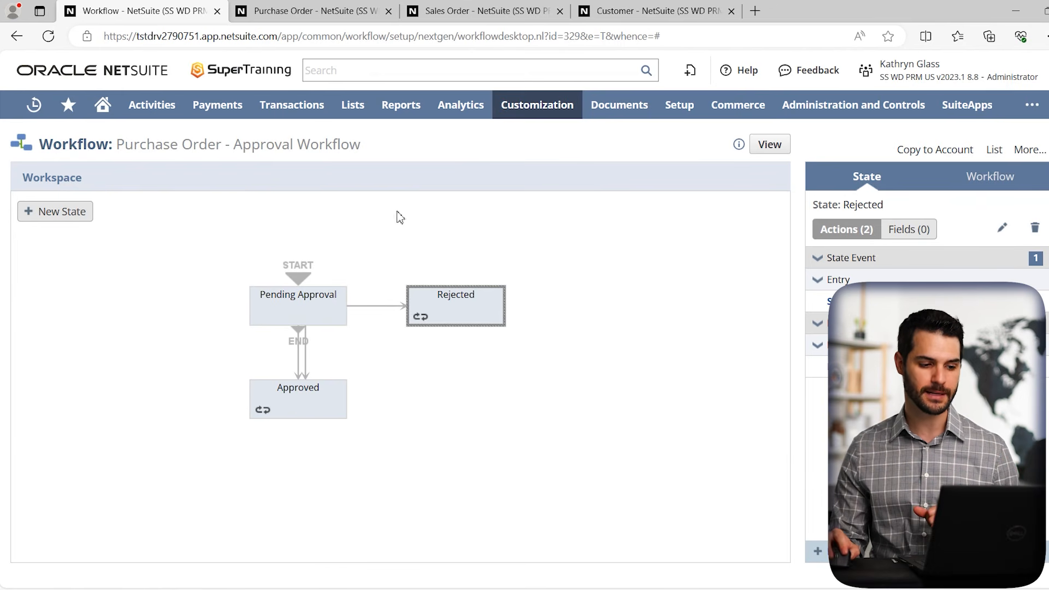
click(285, 9)
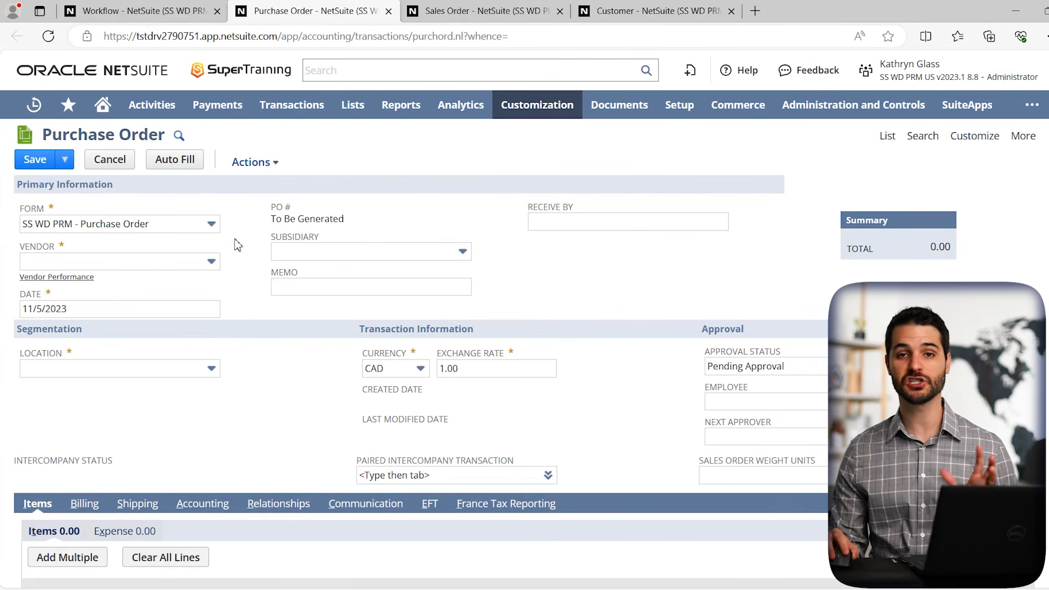
click(48, 38)
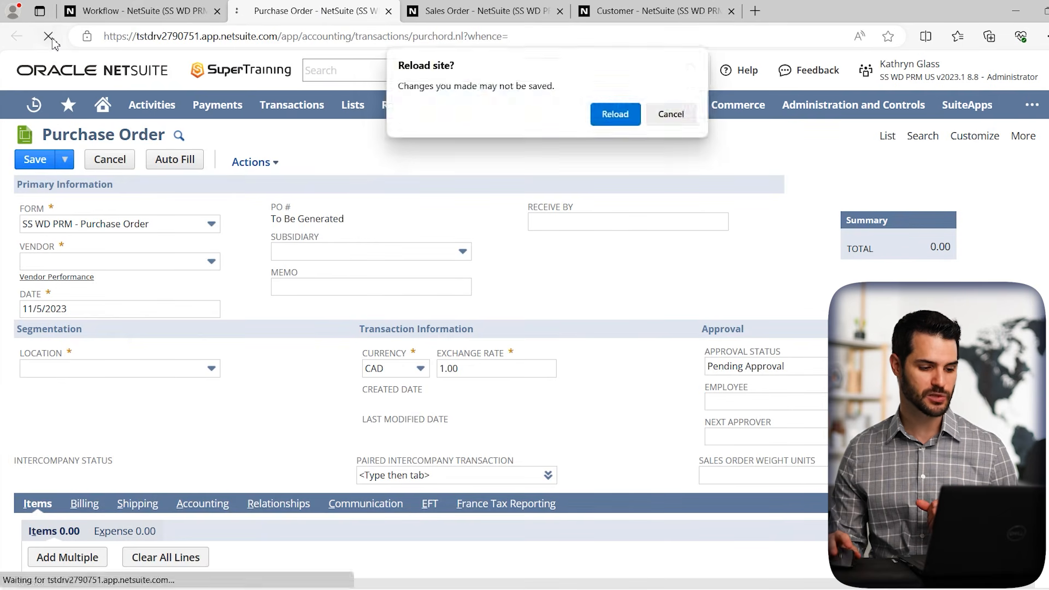
click(608, 115)
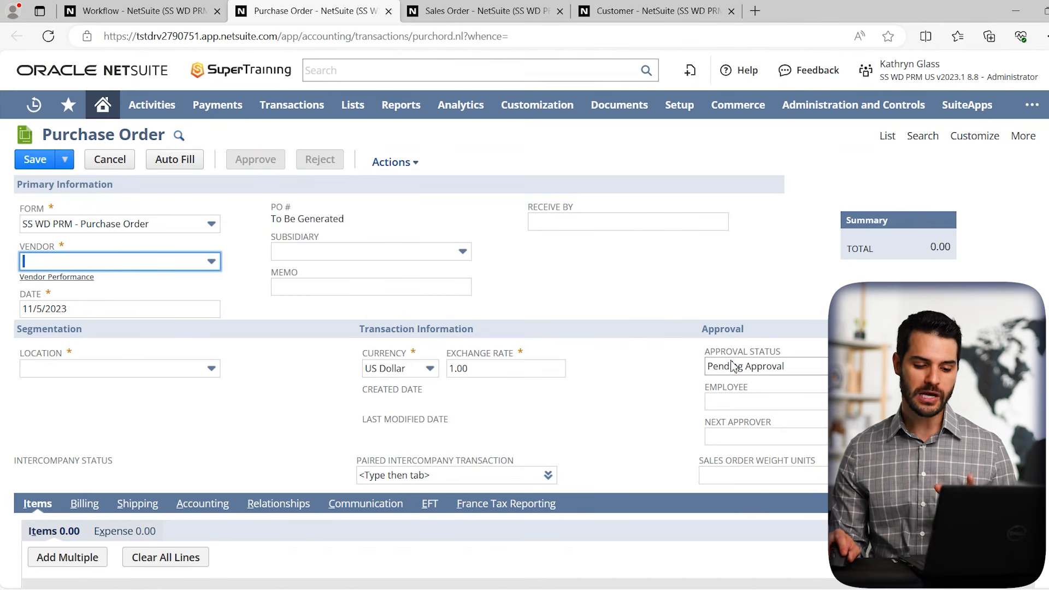
Check the options offered for Approval Status on the new purchase order, leaving the selection as it is.
click(748, 368)
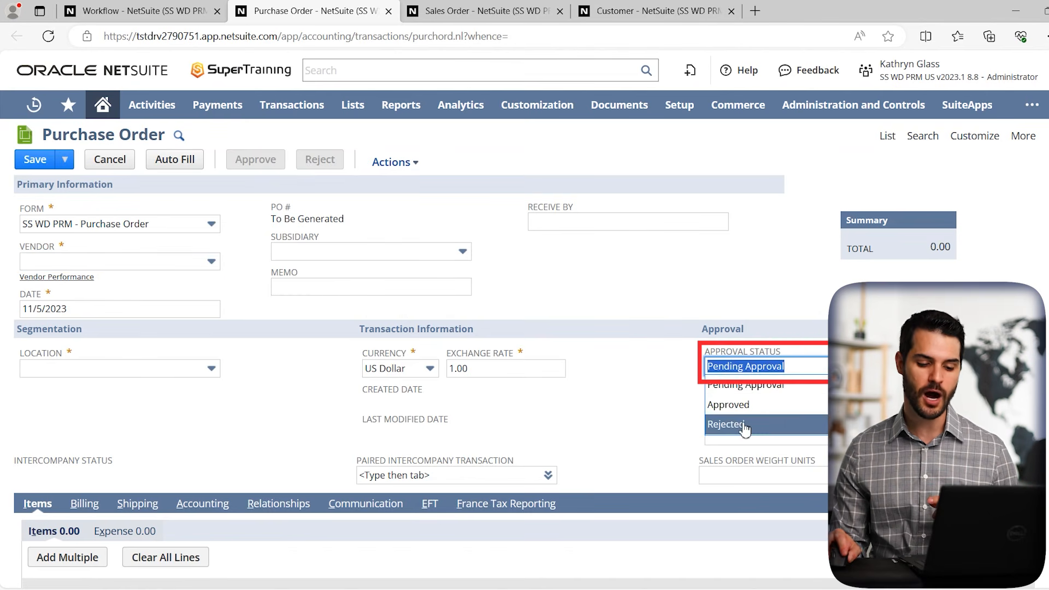
click(688, 370)
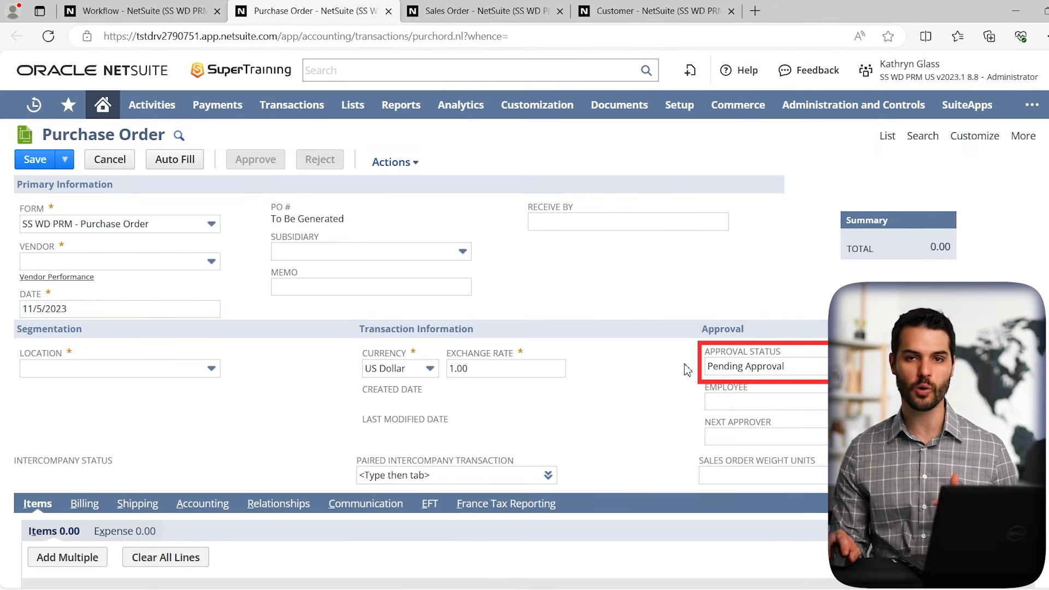
mouse_move(890, 80)
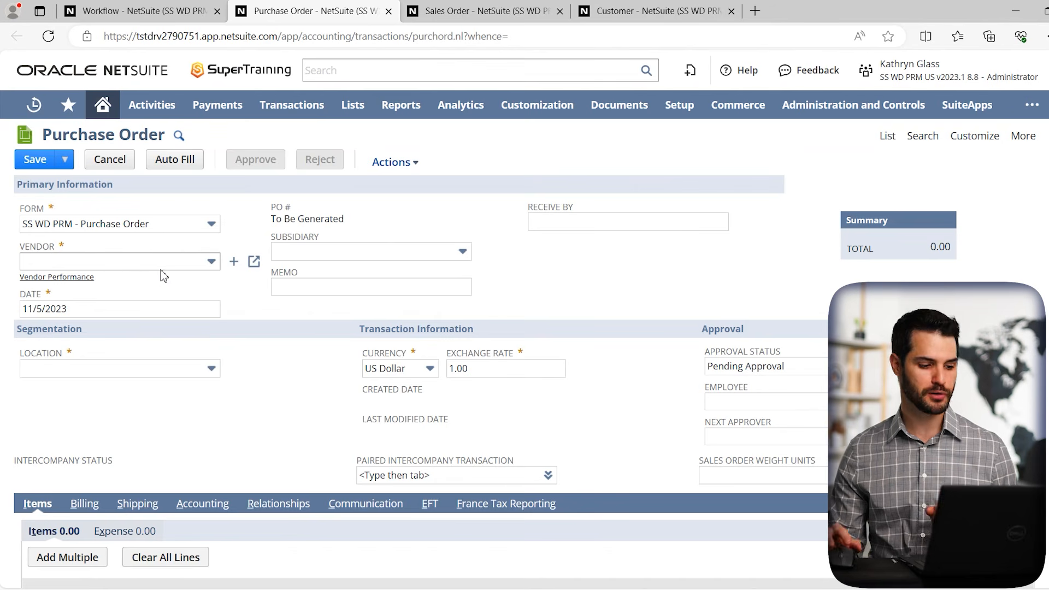
Set the vendor to BCOM Business Solutions and add an item line for INV_Dell 24" U2415 UltraSharp LED Monitor with quantity 6.
click(145, 262)
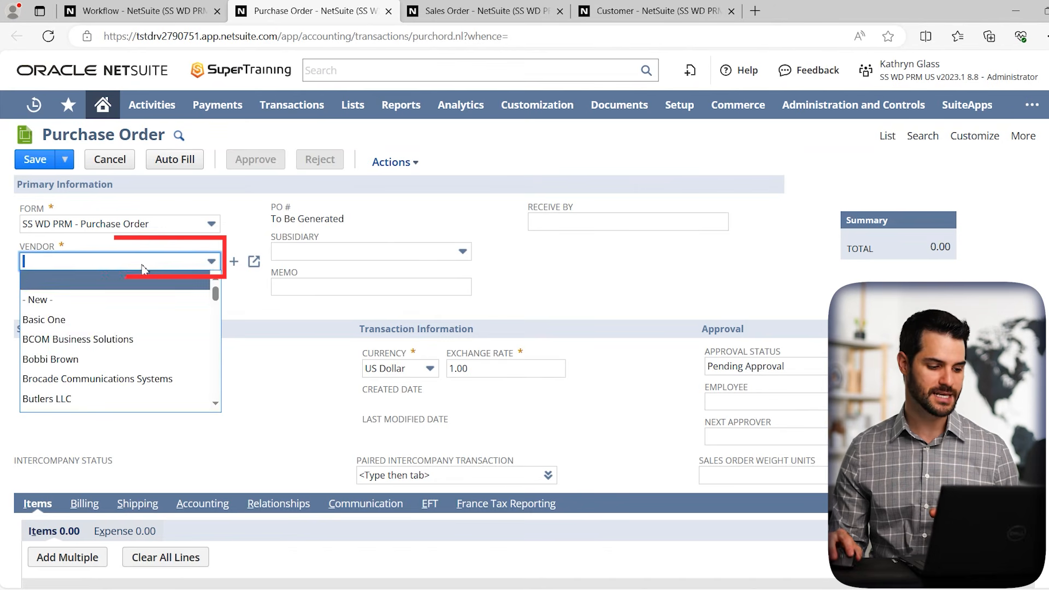
click(101, 342)
scroll(104, 344, down, 2)
scroll(104, 344, down, 2)
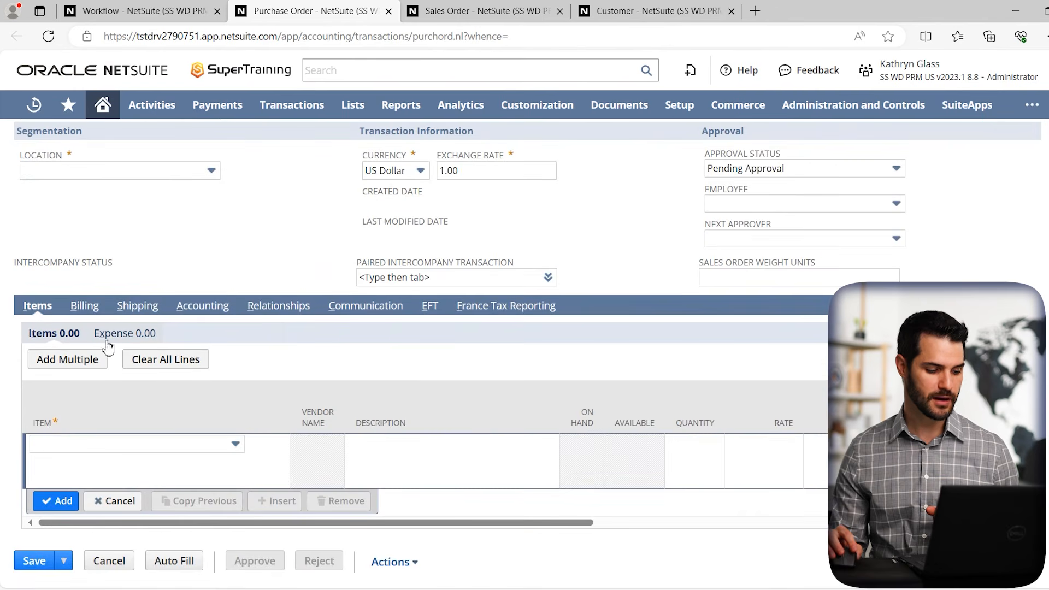
click(118, 442)
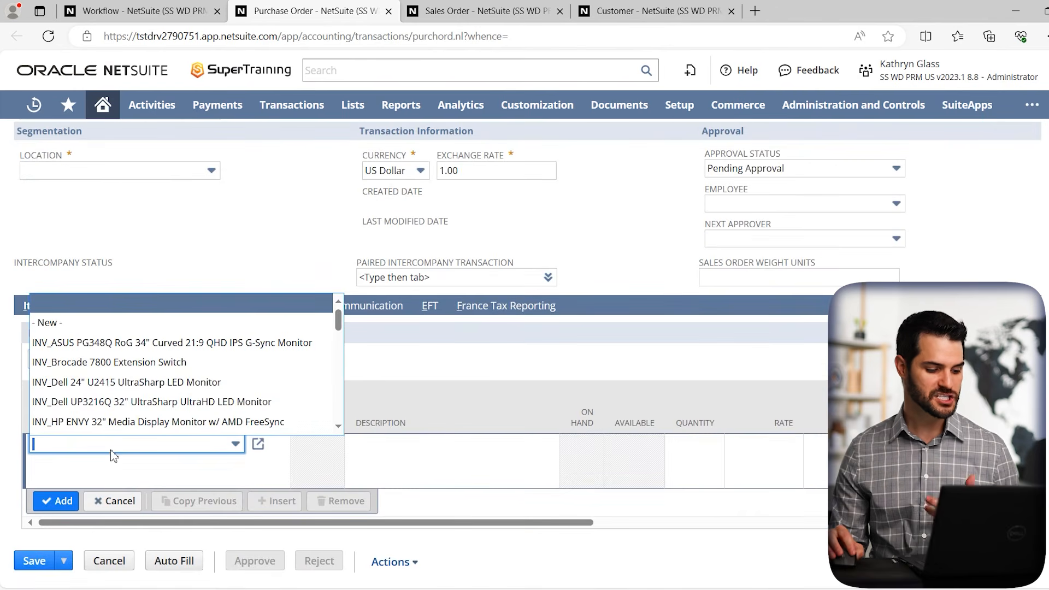
click(105, 385)
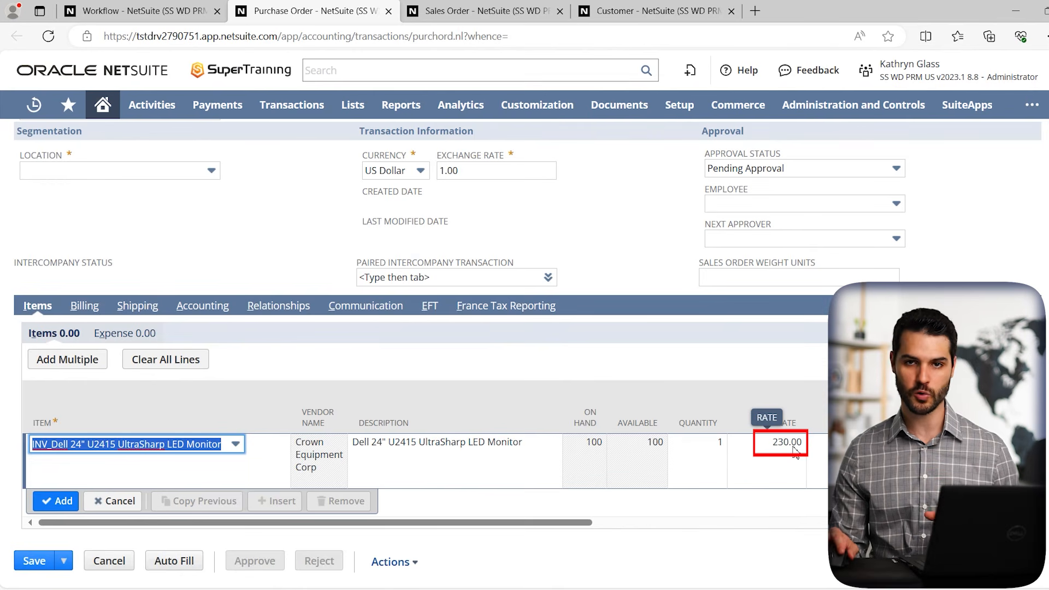
click(727, 451)
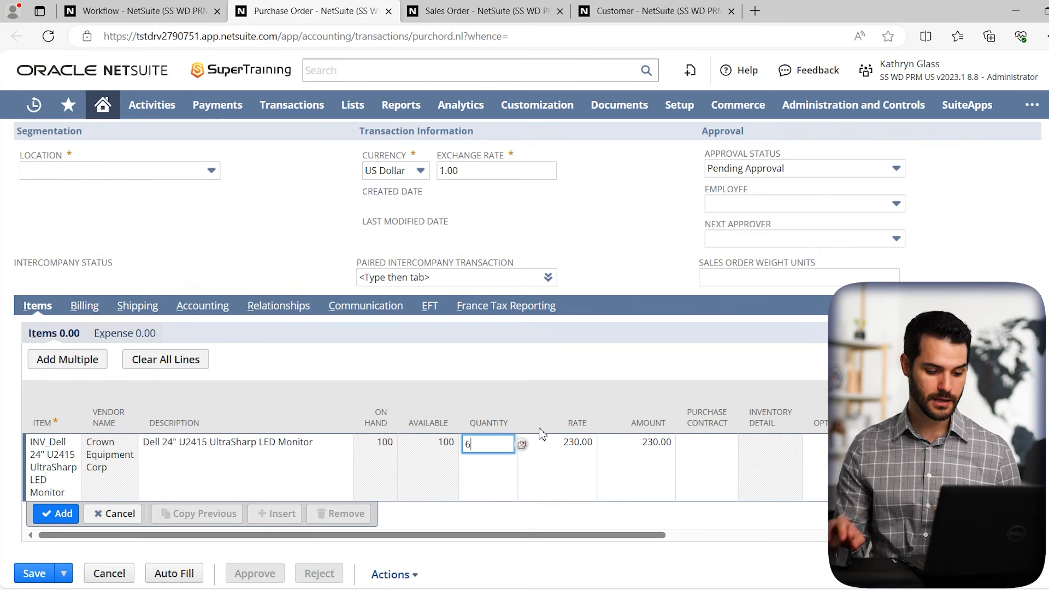
click(511, 386)
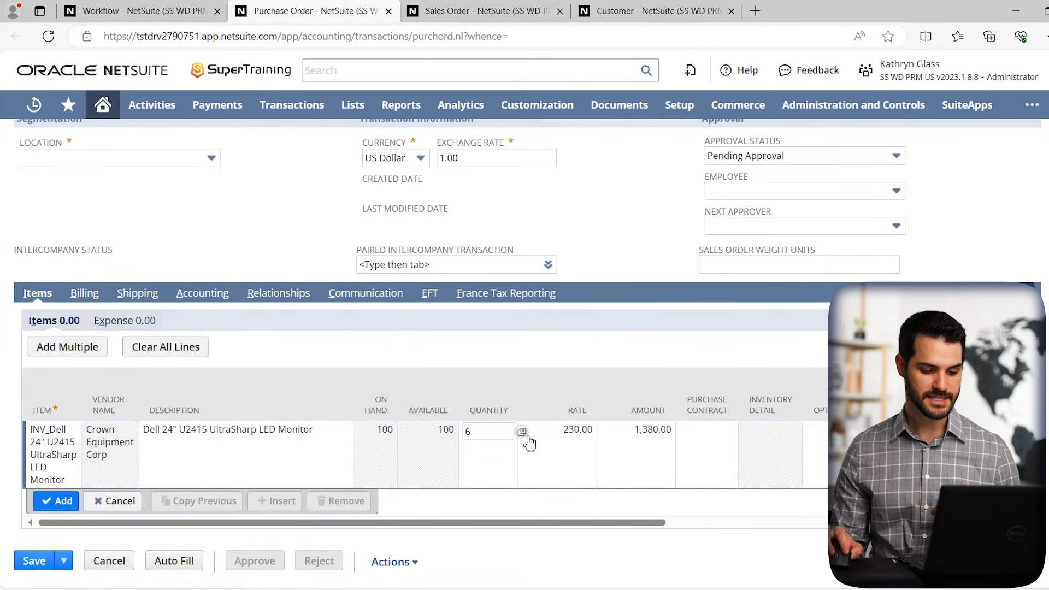
click(60, 503)
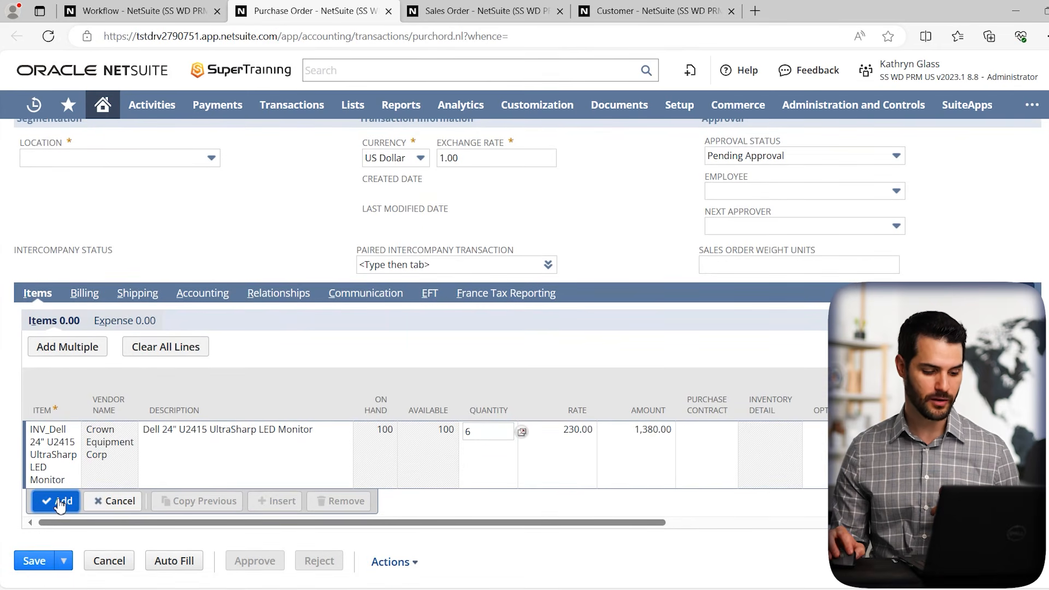
Set the purchase order's location to Boston and save the record.
scroll(494, 512, up, 4)
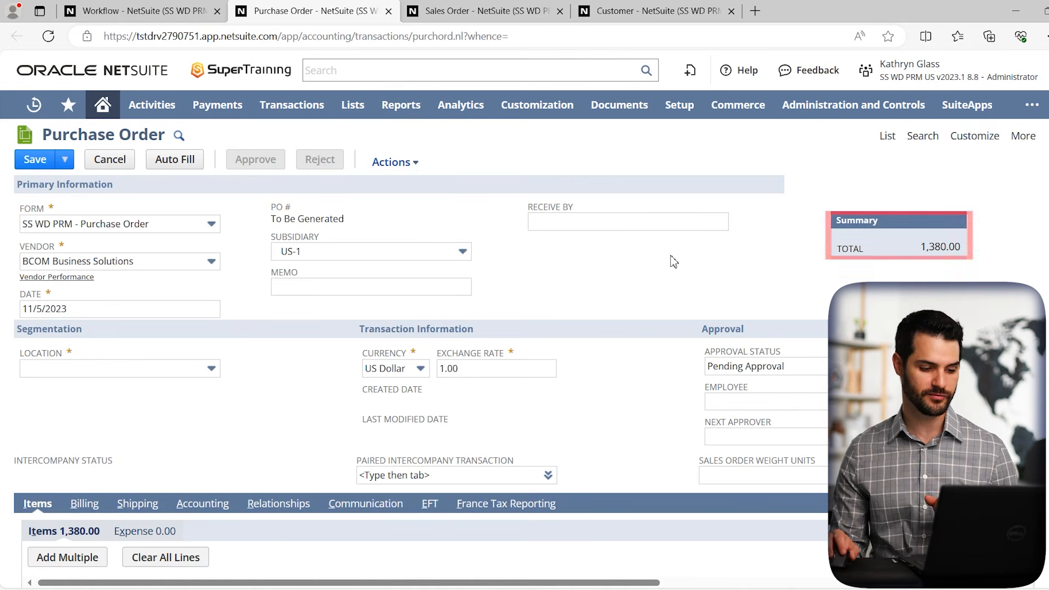
scroll(389, 279, down, 1)
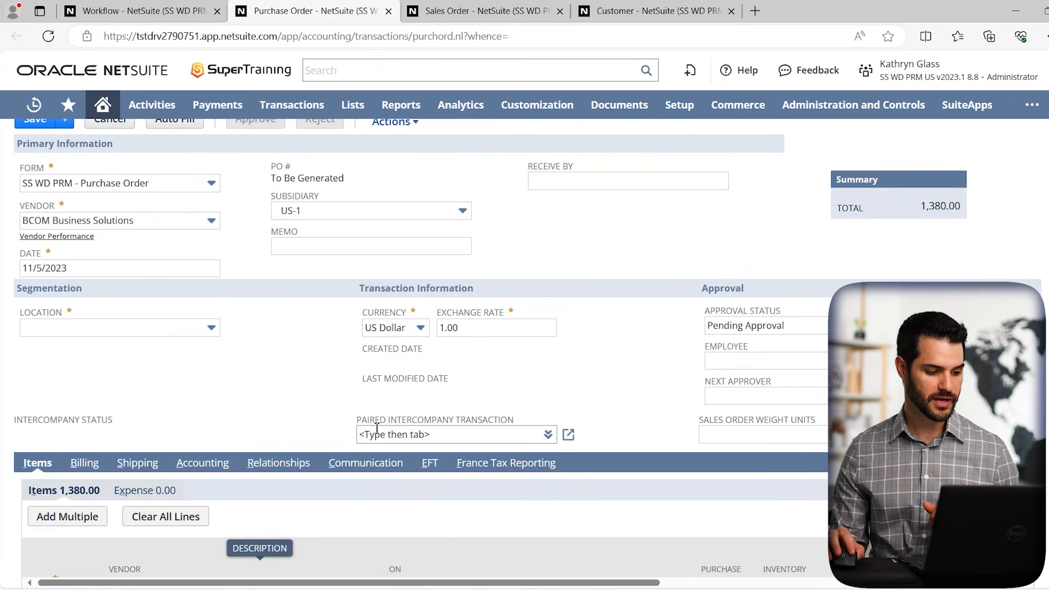
click(118, 328)
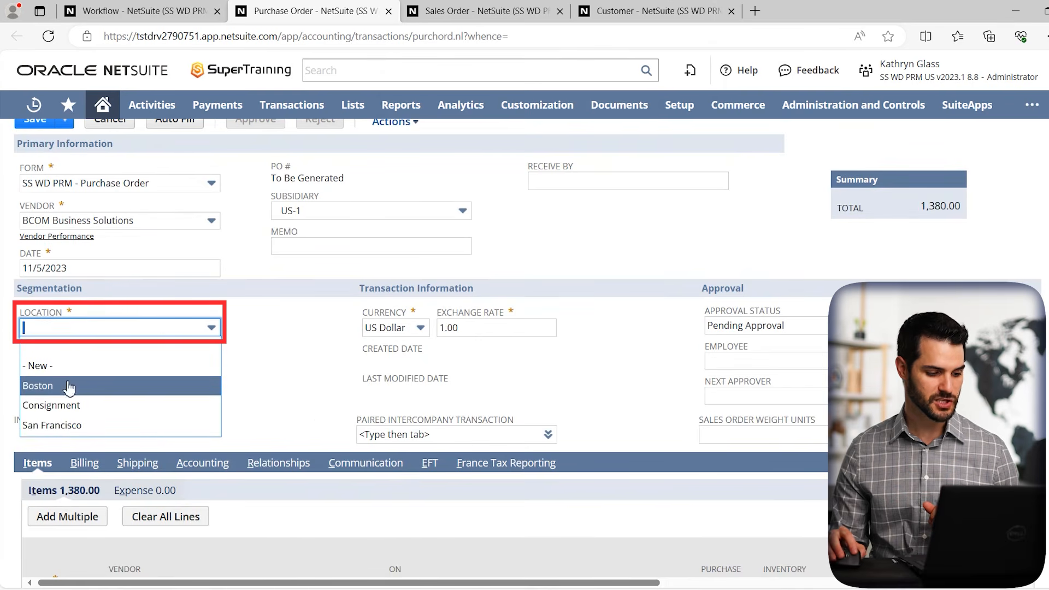
key(Return)
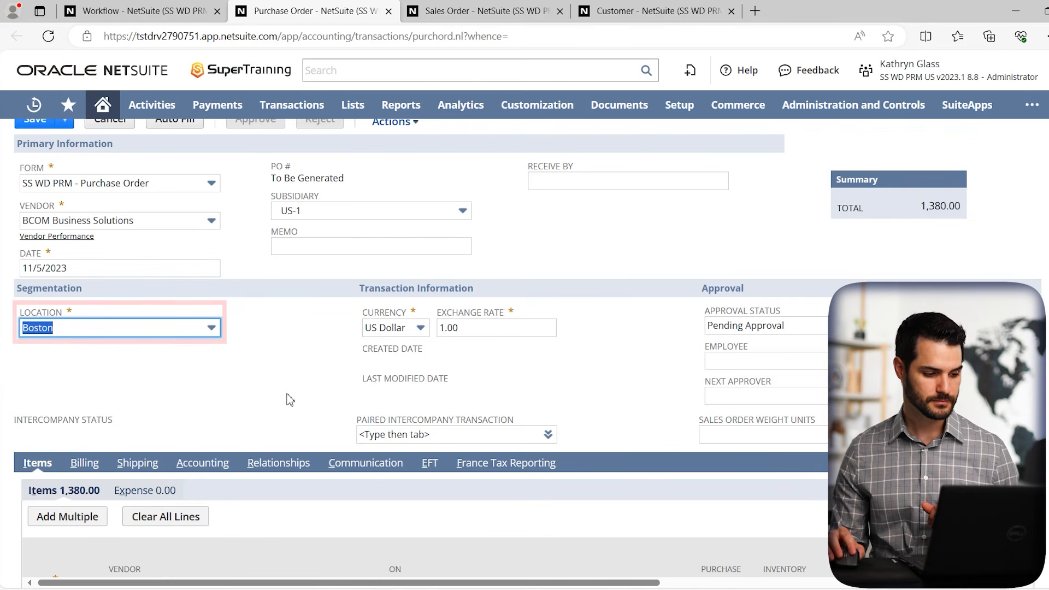
scroll(288, 399, down, 4)
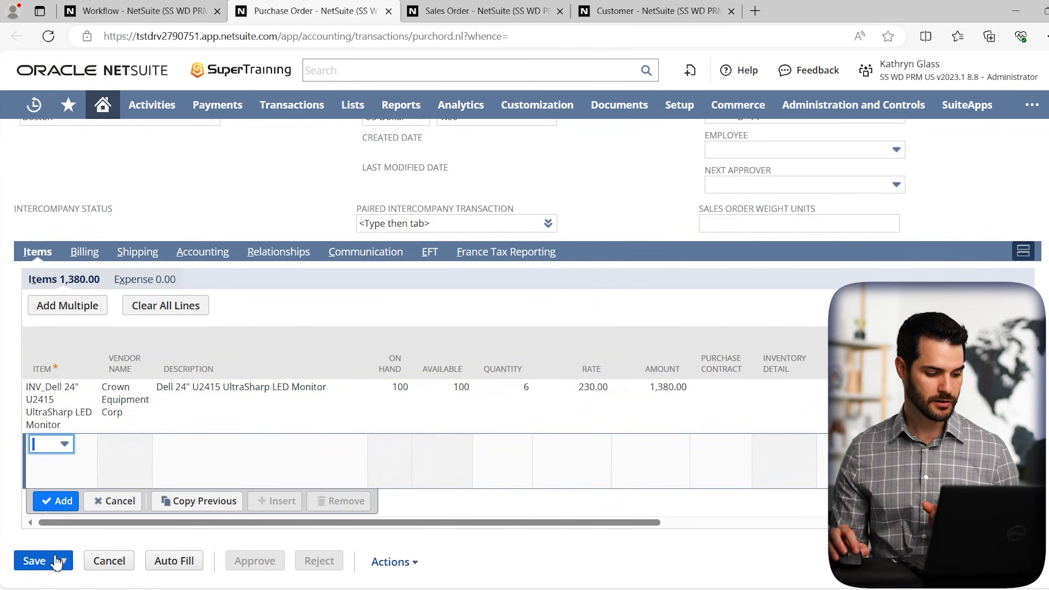
click(34, 563)
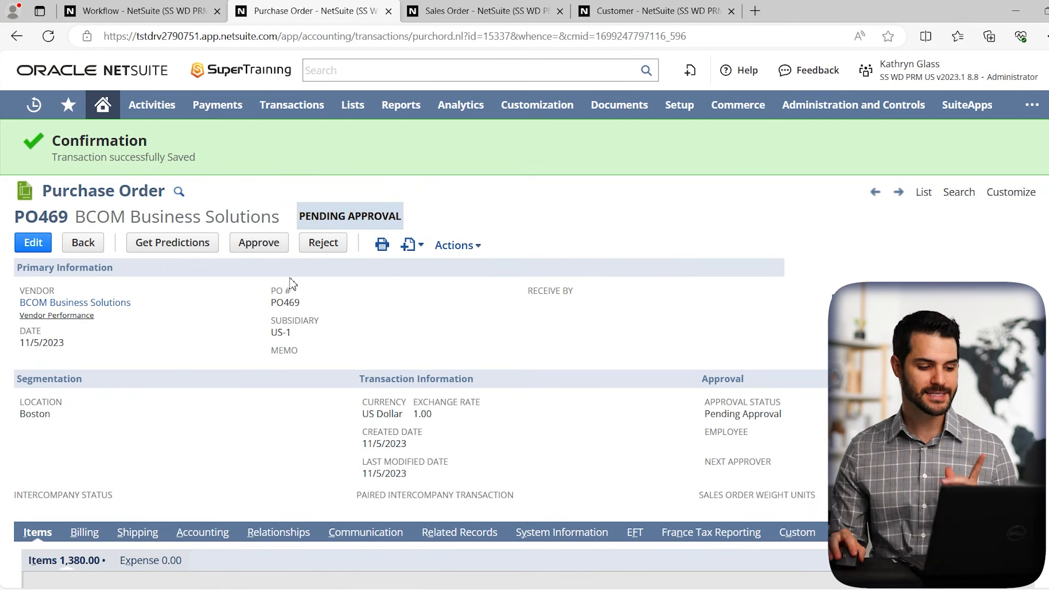
Approve the saved purchase order and review its Approval Status and available actions.
click(275, 253)
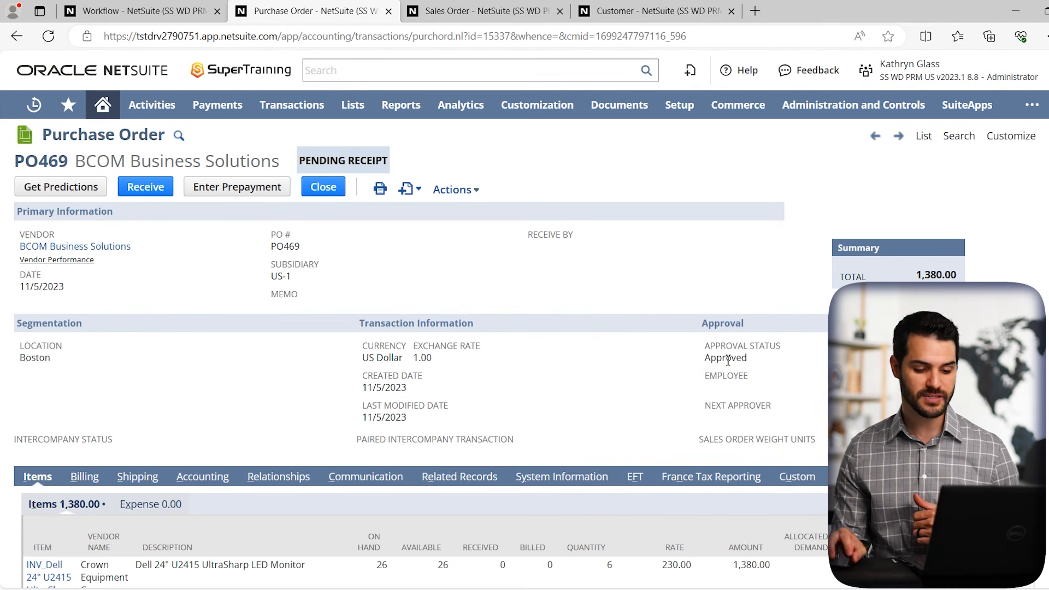
scroll(582, 391, down, 1)
scroll(582, 393, up, 1)
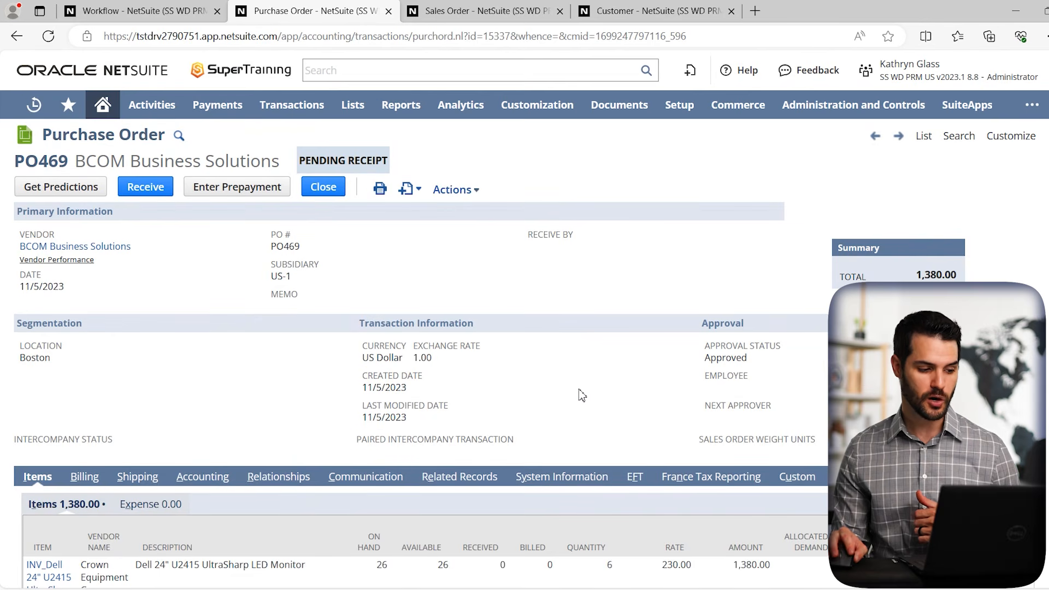